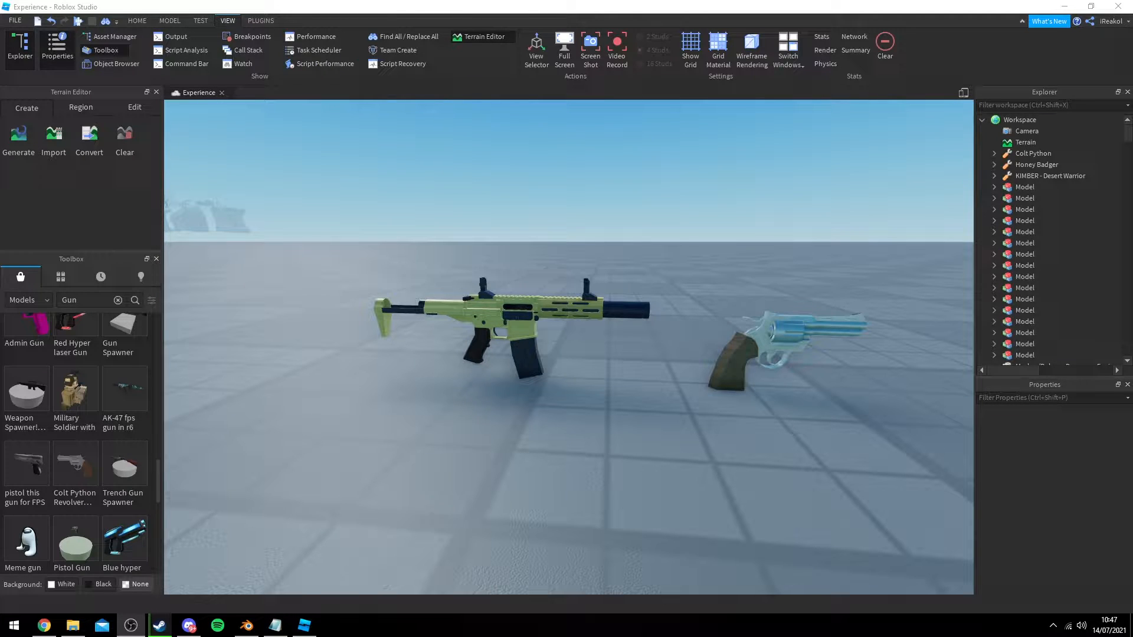
- Examine the rifle and revolver models in the scene from several viewpoints
right_drag(624, 243, 624, 242)
key(w)
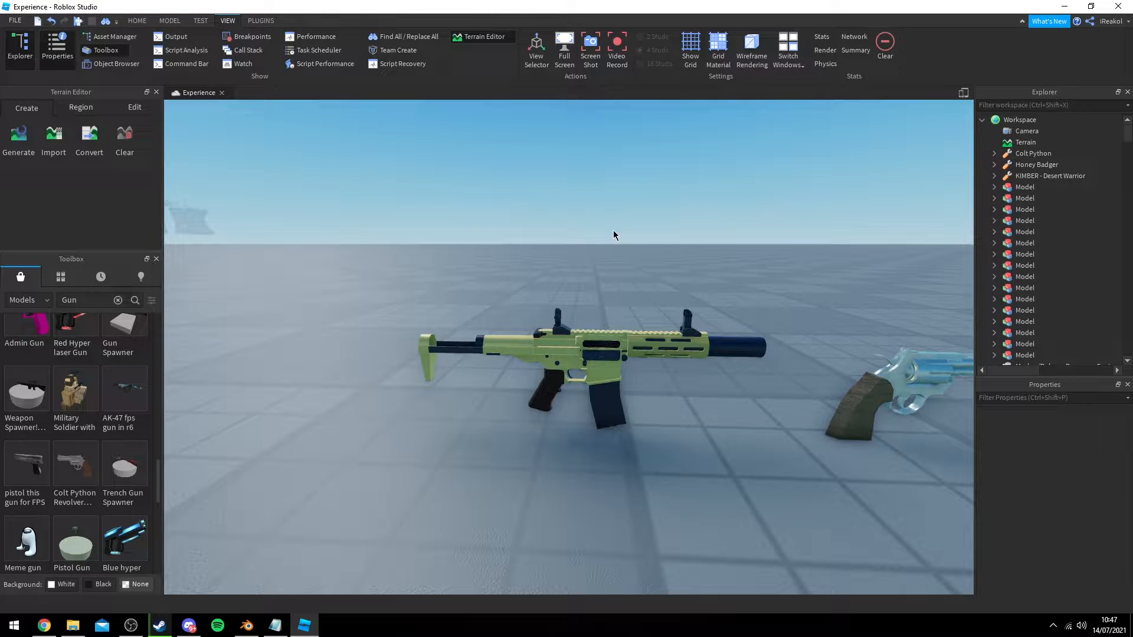
key(d)
key(a)
right_drag(602, 234, 646, 211)
key(w)
key(d)
key(a)
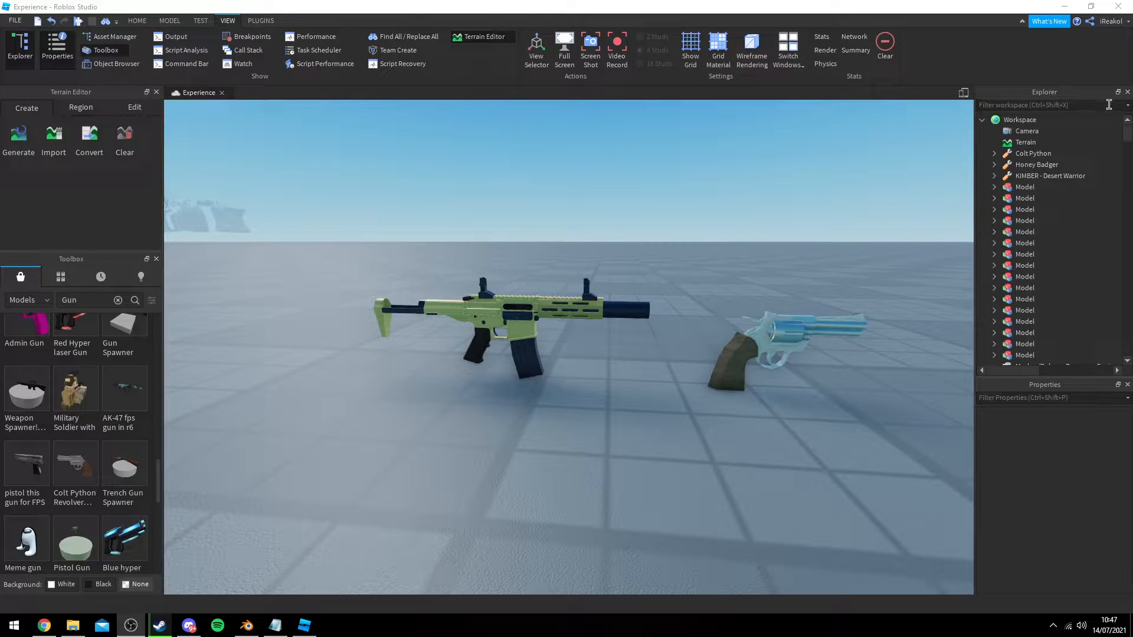
key(w)
right_drag(625, 242, 624, 243)
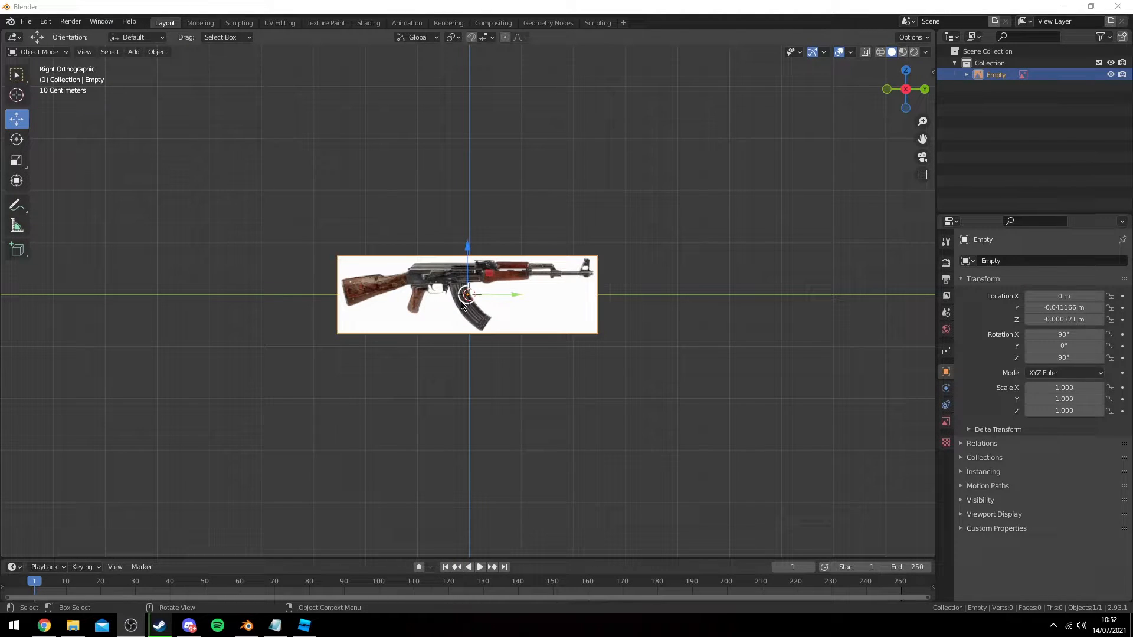
- Centre the AK-47 reference image on the origin, scale it uniformly to about 2.64, and deselect it
drag(467, 295, 469, 298)
click(18, 161)
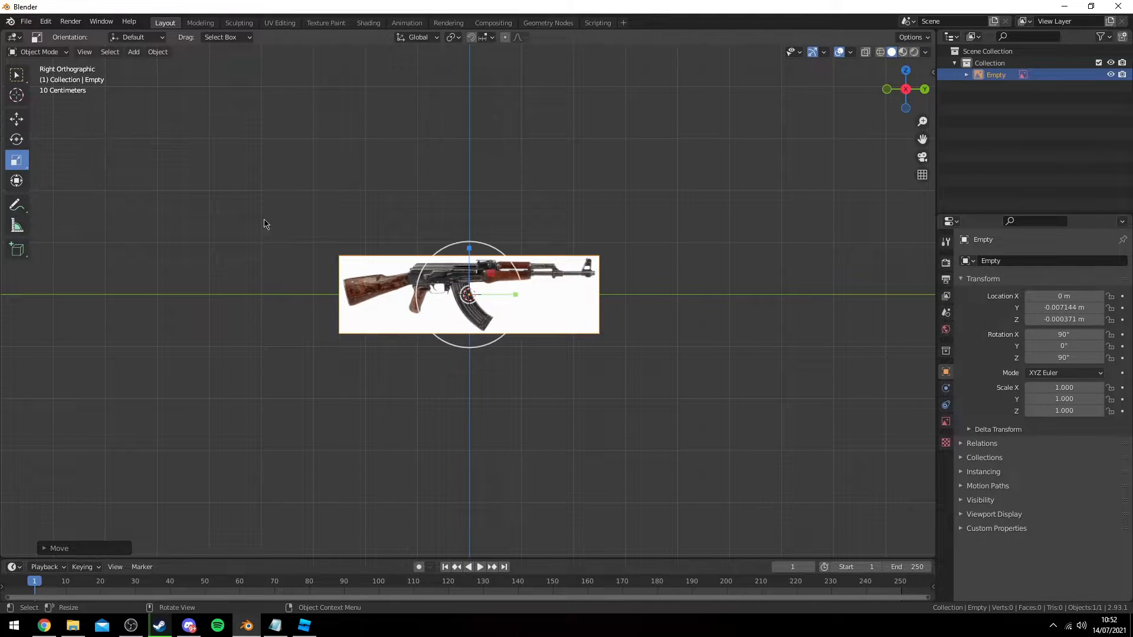
key(ctrl+z)
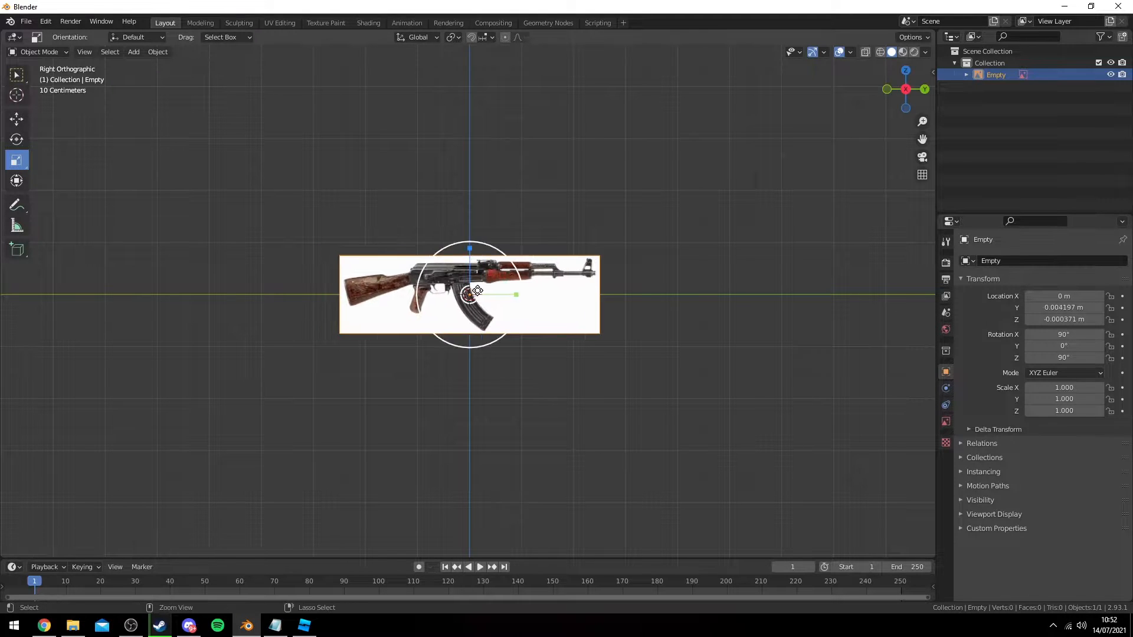
drag(494, 248, 556, 176)
key(KP_1)
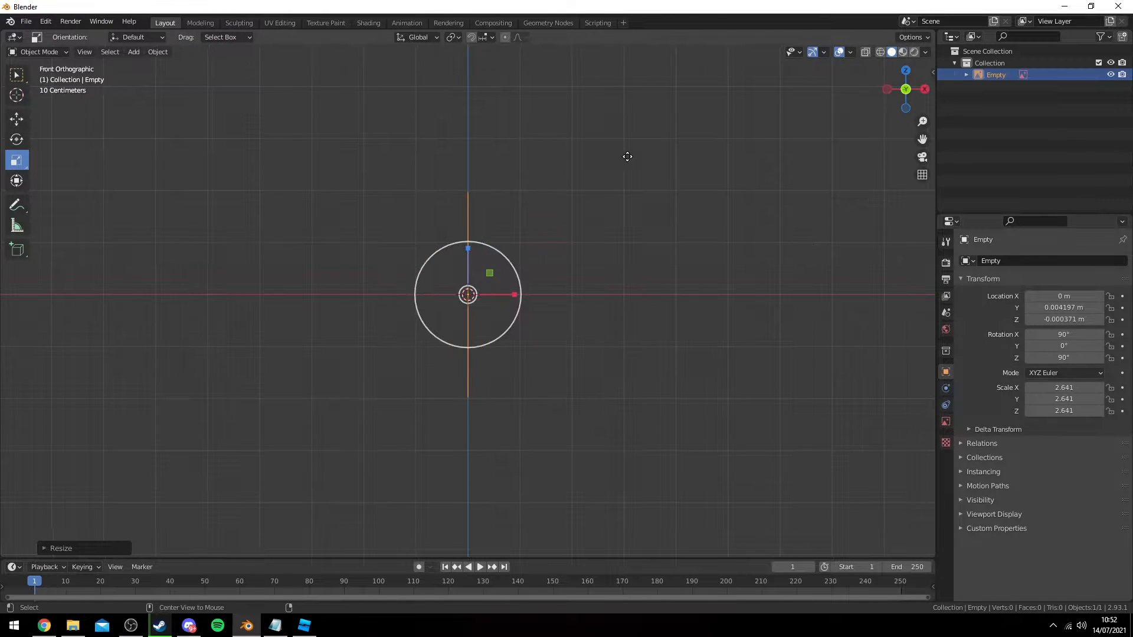
middle_drag(351, 173, 576, 195)
scroll(576, 195, up, 1)
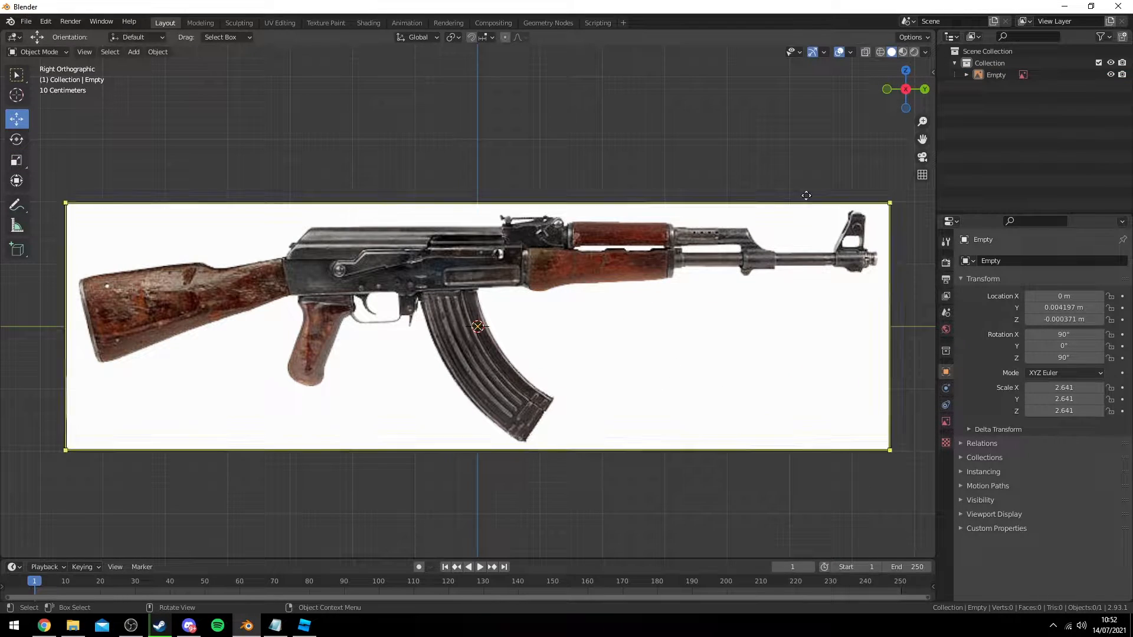
click(806, 195)
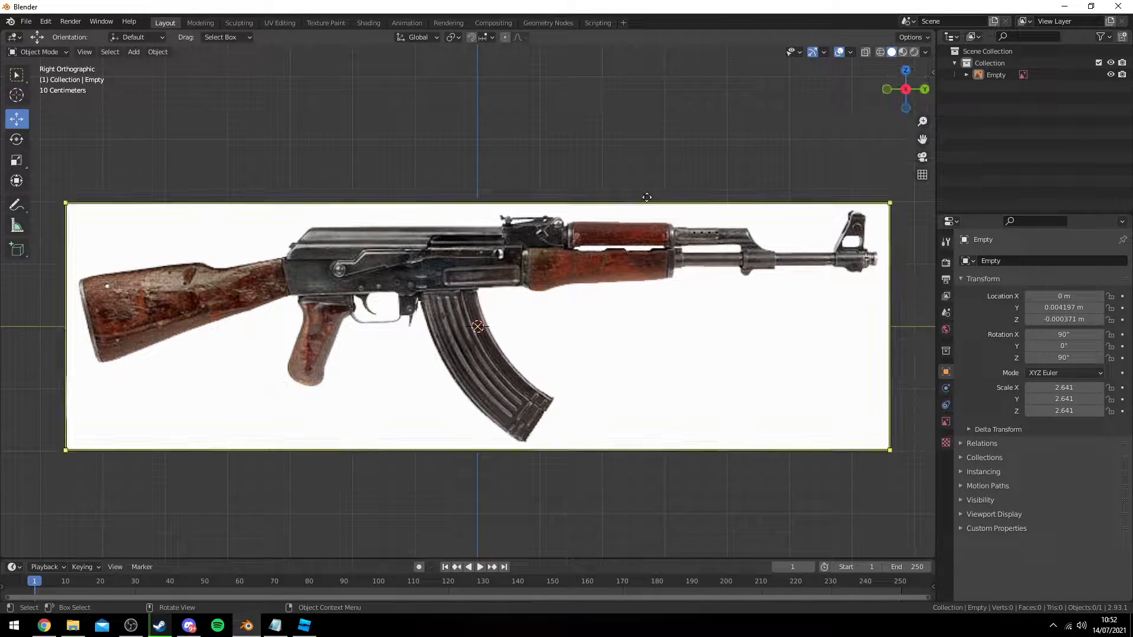
- Examine the AK-47 reference image in the right orthographic view, covering the barrel, handguard, receiver and magazine
mouse_move(660, 191)
middle_down()
mouse_move(513, 229)
mouse_move(661, 186)
middle_up()
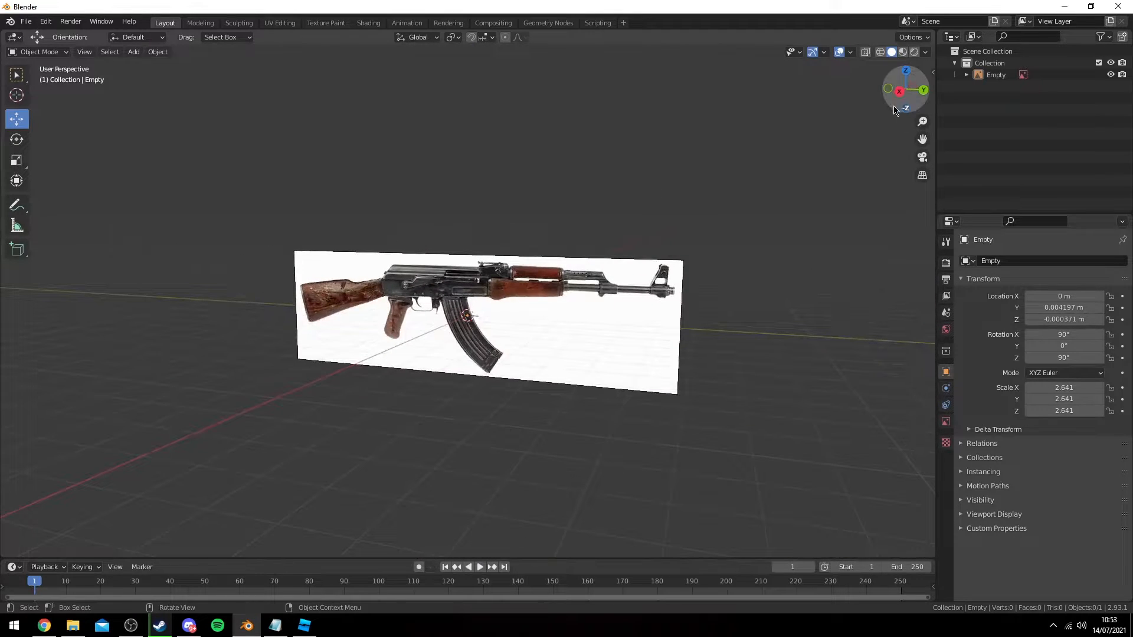
click(899, 92)
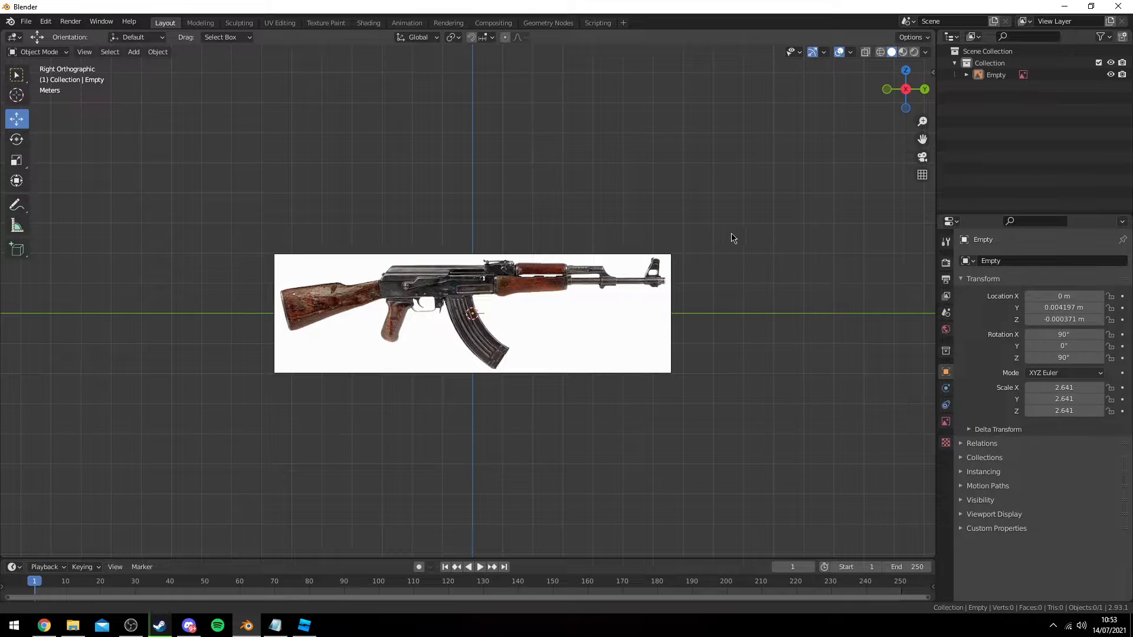
shift+middle_drag(733, 238, 752, 232)
scroll(624, 228, up, 3)
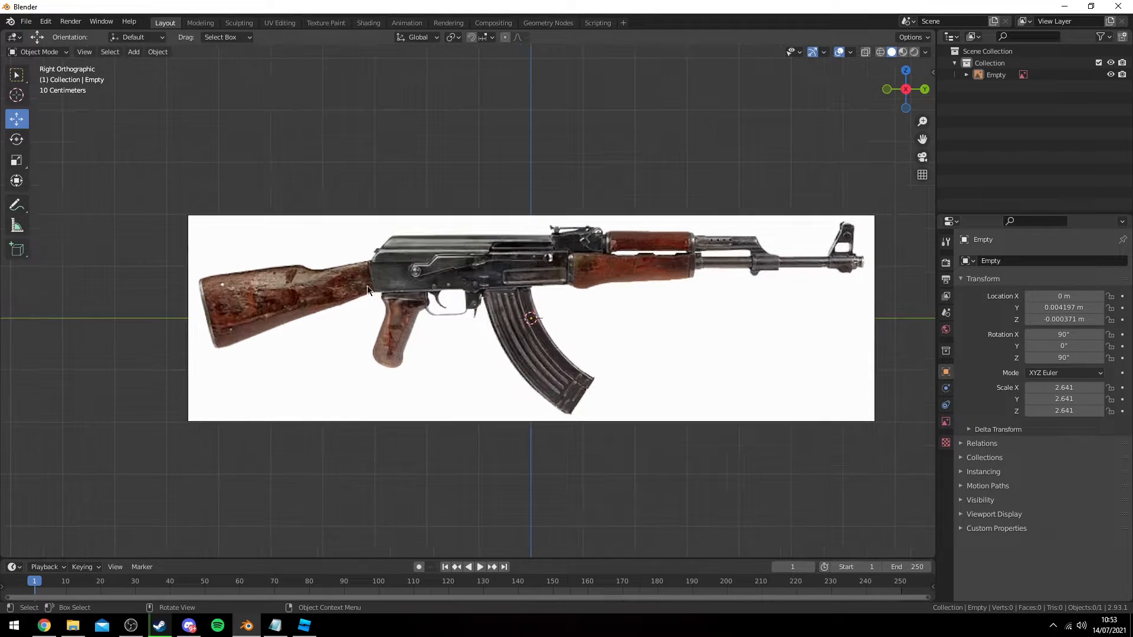
scroll(534, 264, up, 1)
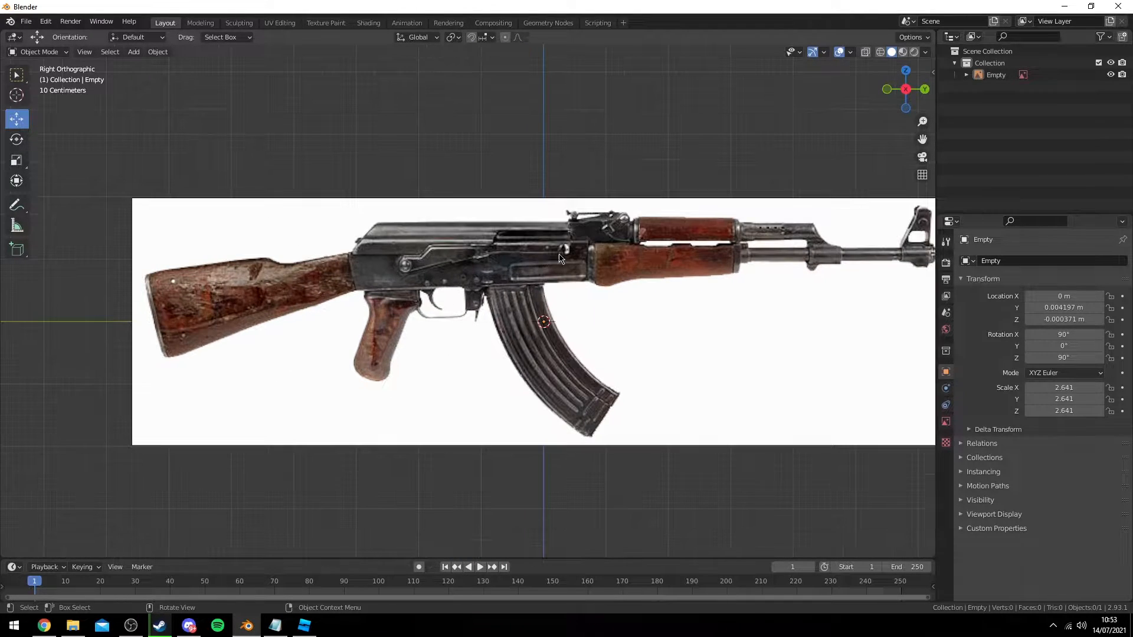
shift+middle_drag(766, 226, 534, 295)
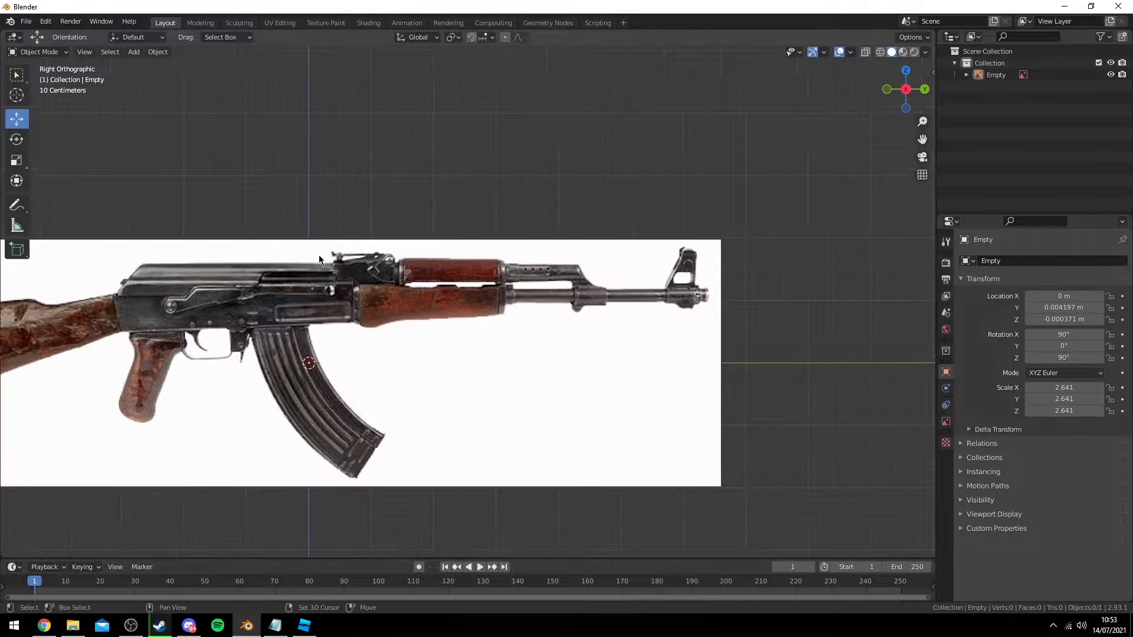
scroll(586, 296, up, 2)
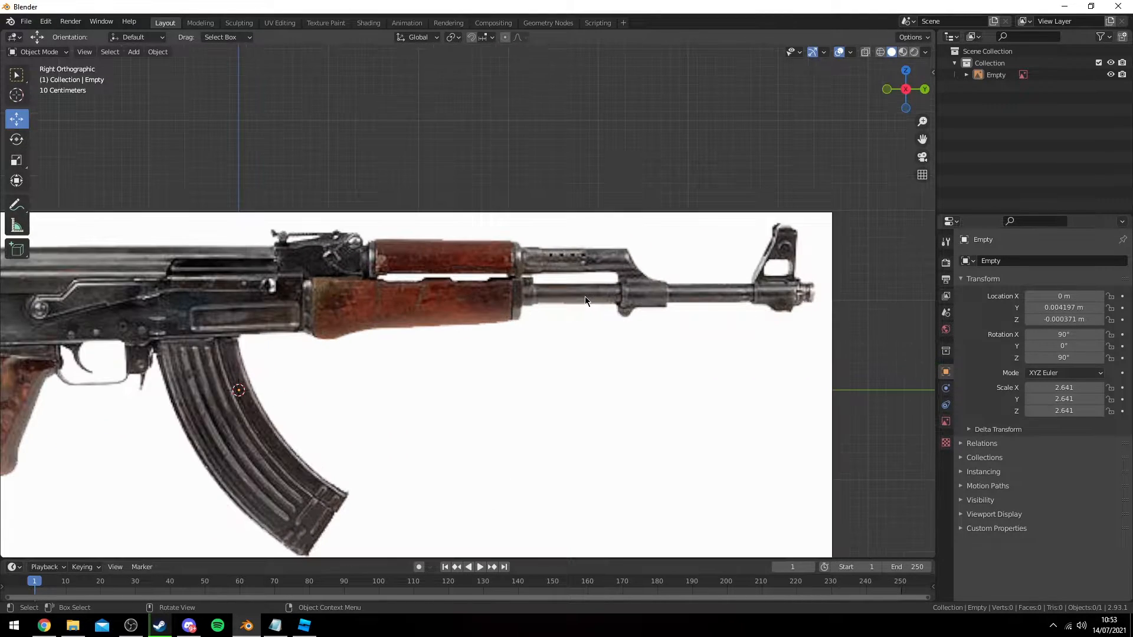
shift+middle_drag(610, 281, 645, 269)
scroll(413, 302, down, 1)
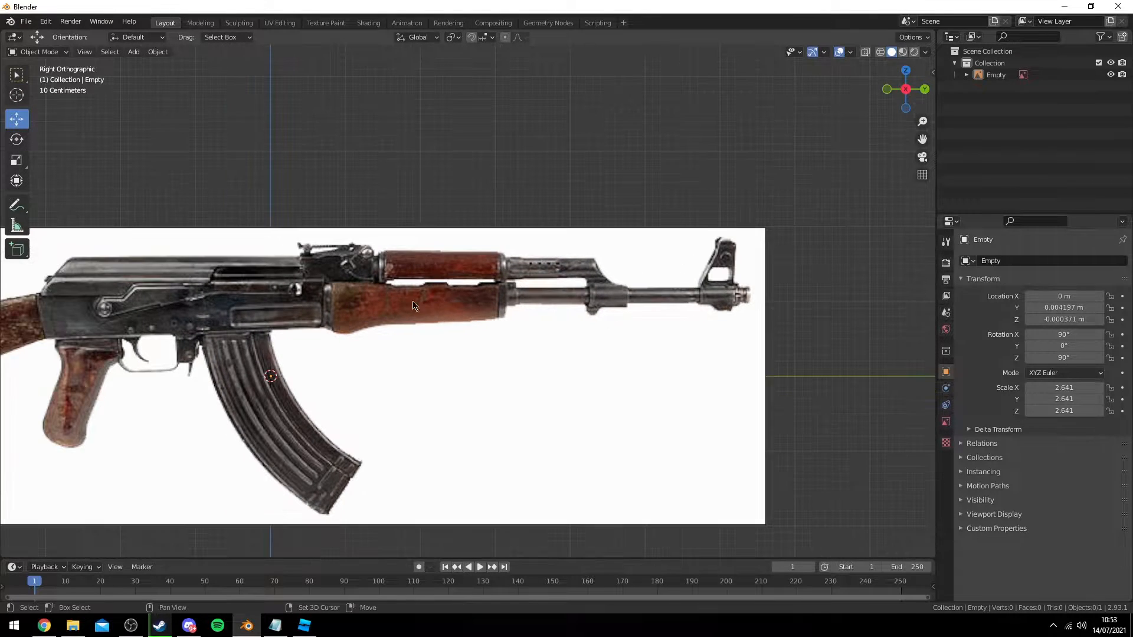
shift+middle_drag(413, 305, 681, 270)
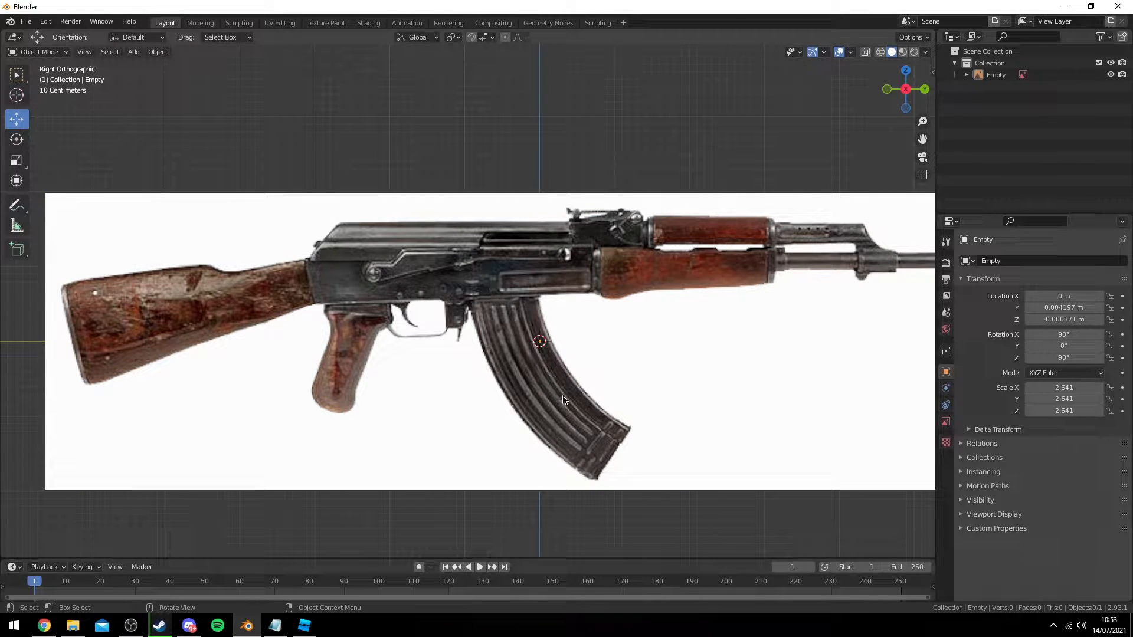
shift+middle_drag(605, 418, 422, 467)
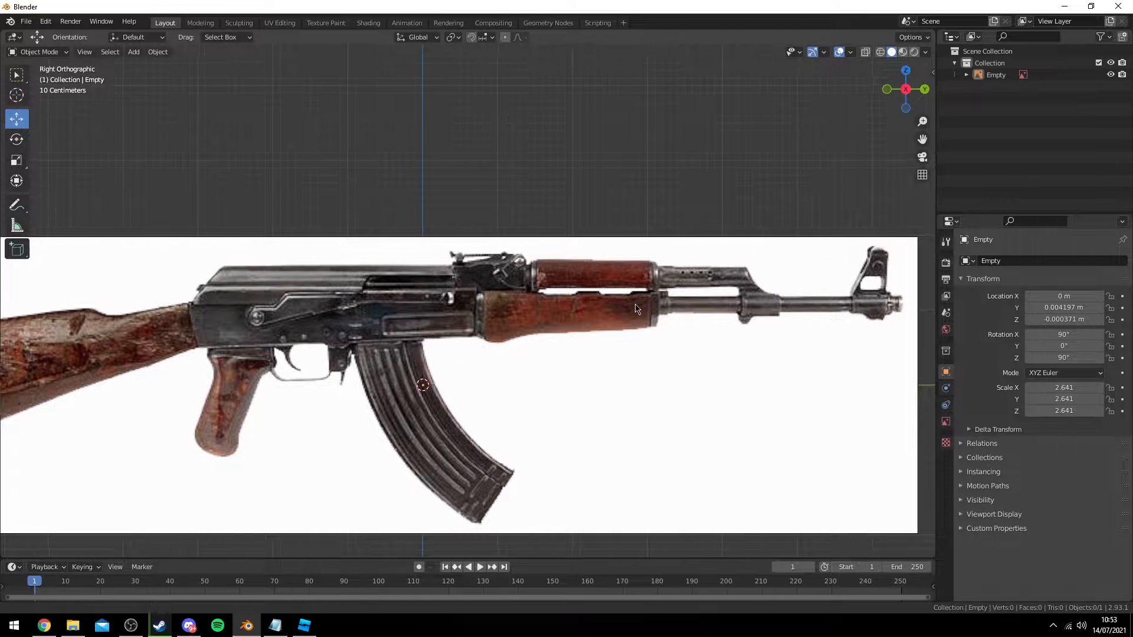
scroll(573, 298, down, 1)
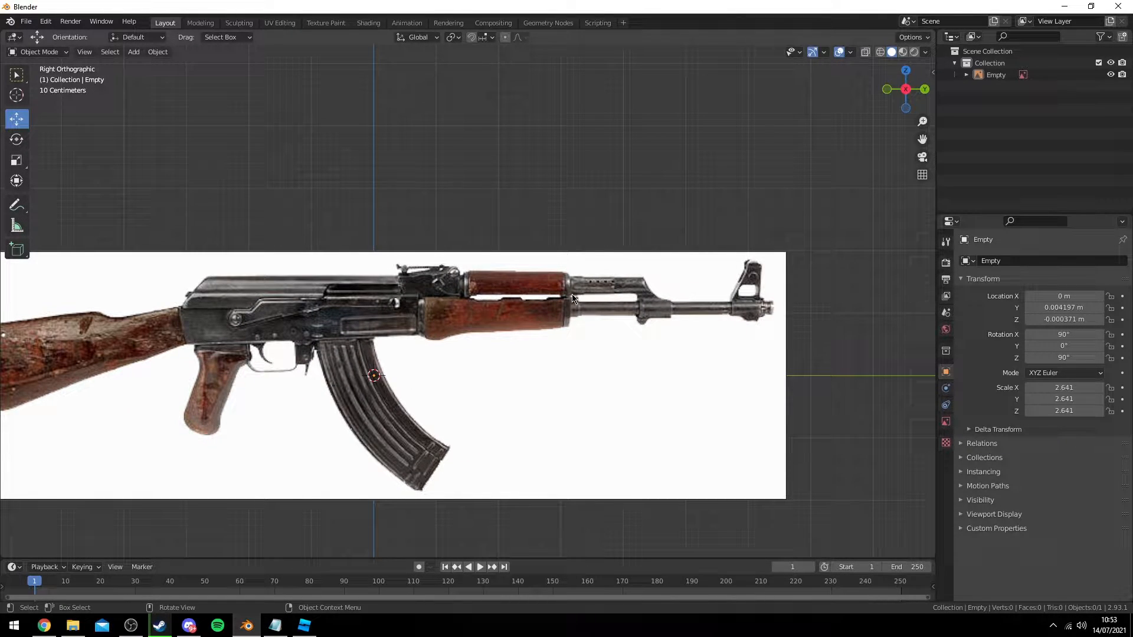
shift+middle_drag(450, 214, 528, 187)
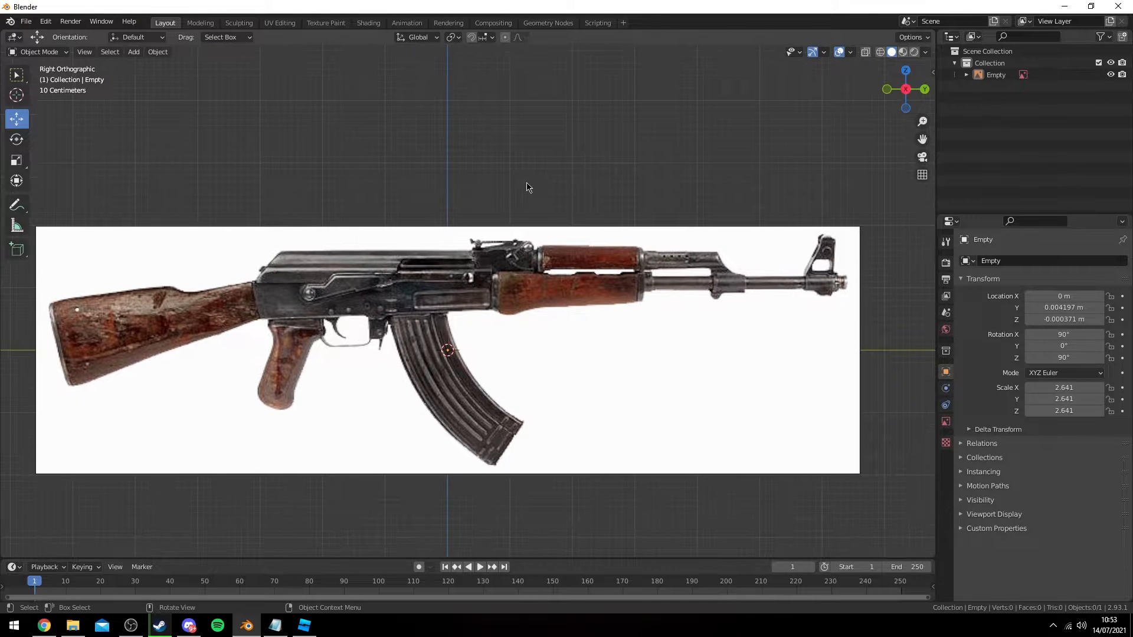
- Add a cylinder mesh with 32 vertices and rotate it 90° about the X axis
click(134, 52)
mouse_move(147, 68)
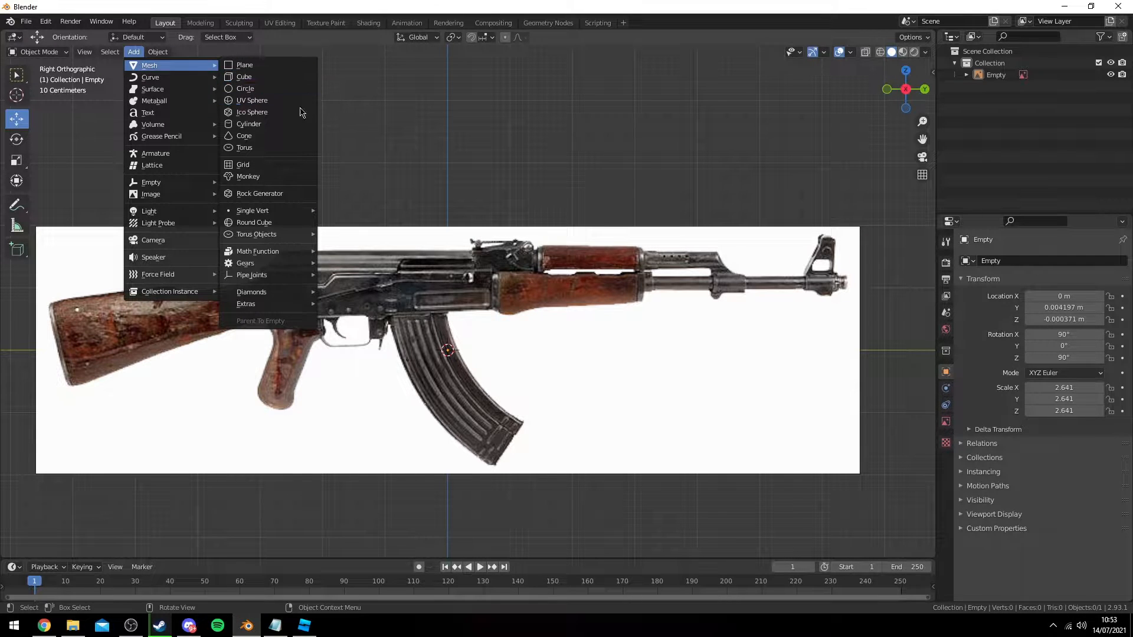
click(277, 125)
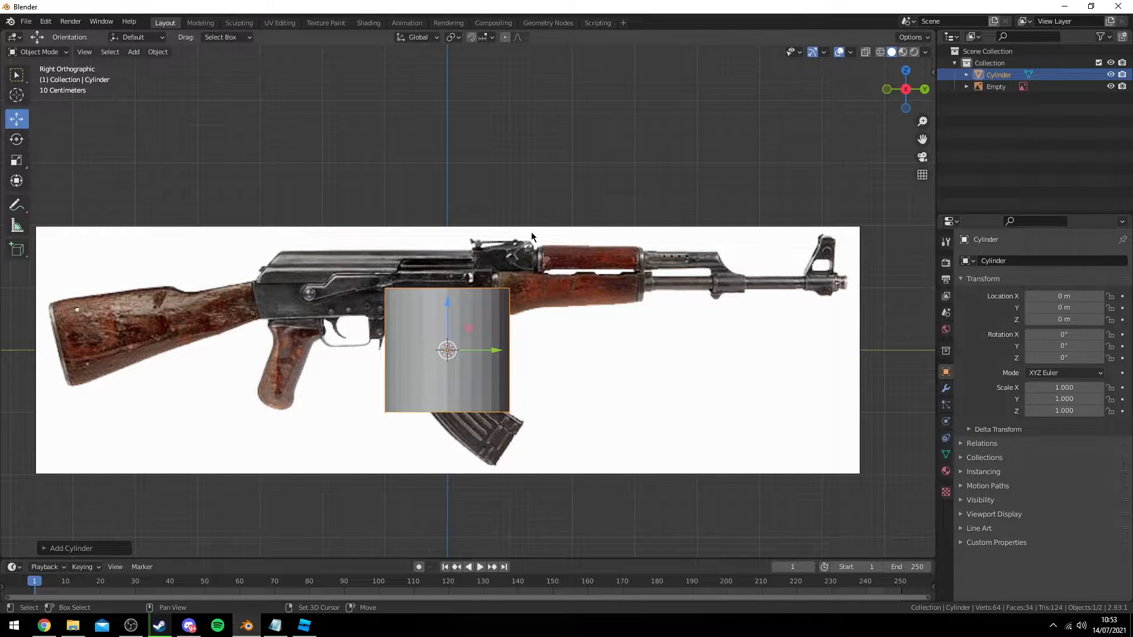
shift+middle_drag(531, 236, 542, 215)
click(93, 548)
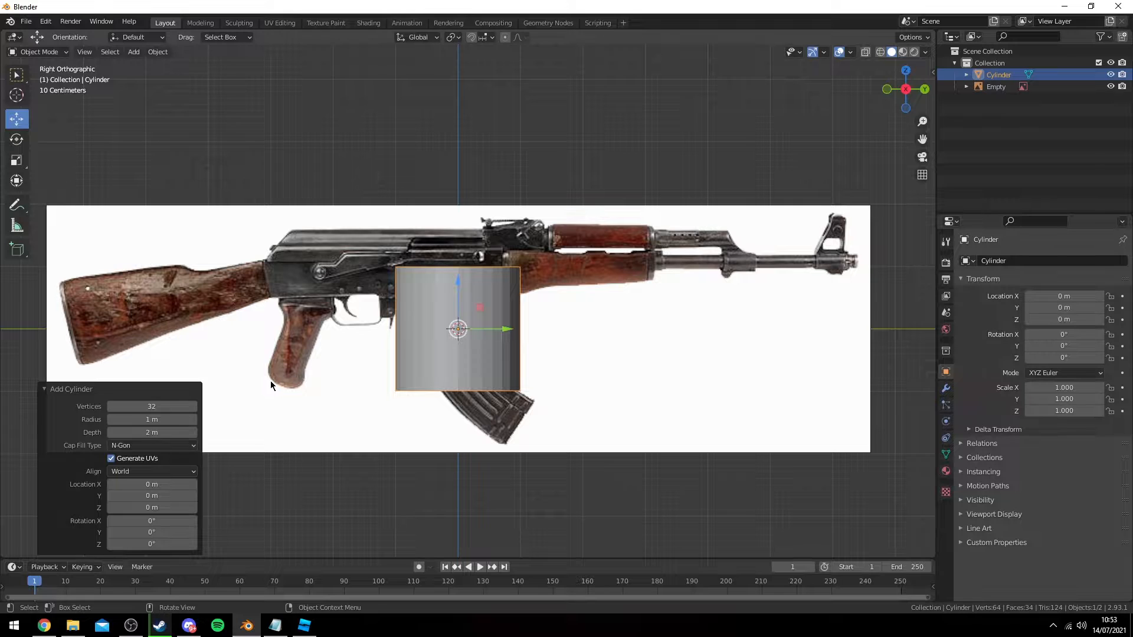
scroll(270, 381, up, 1)
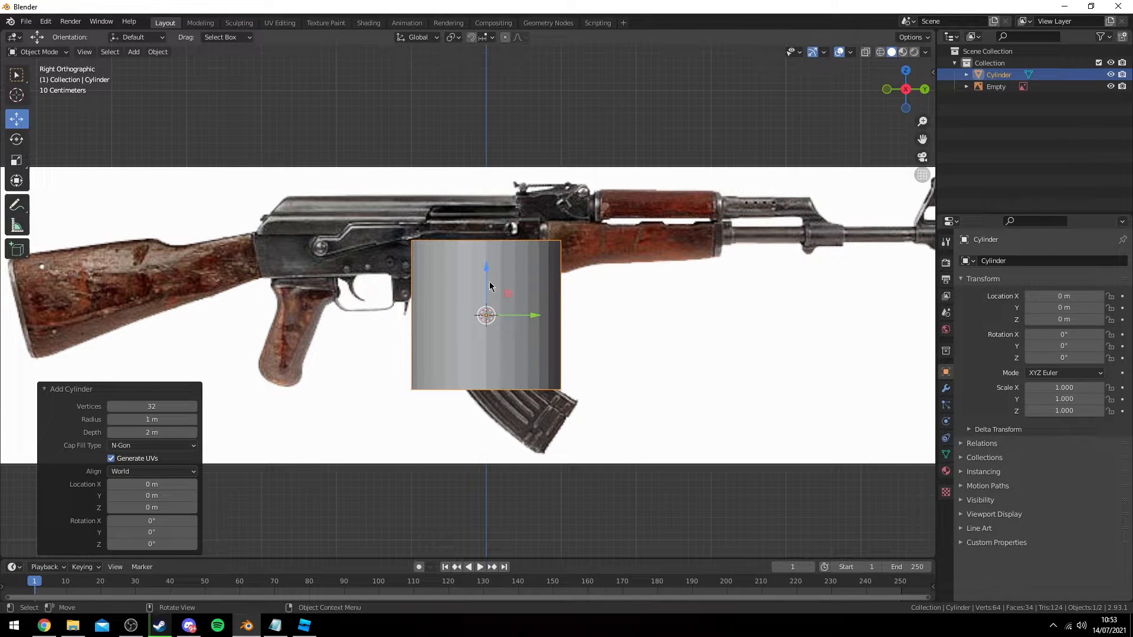
shift+middle_drag(467, 318, 437, 332)
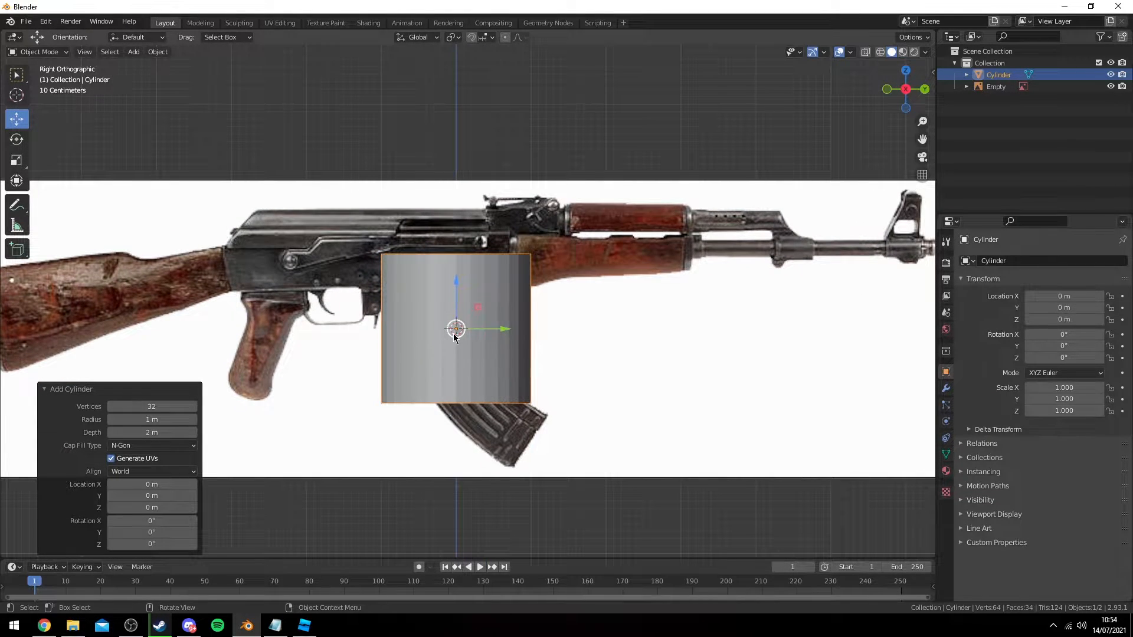
key(r)
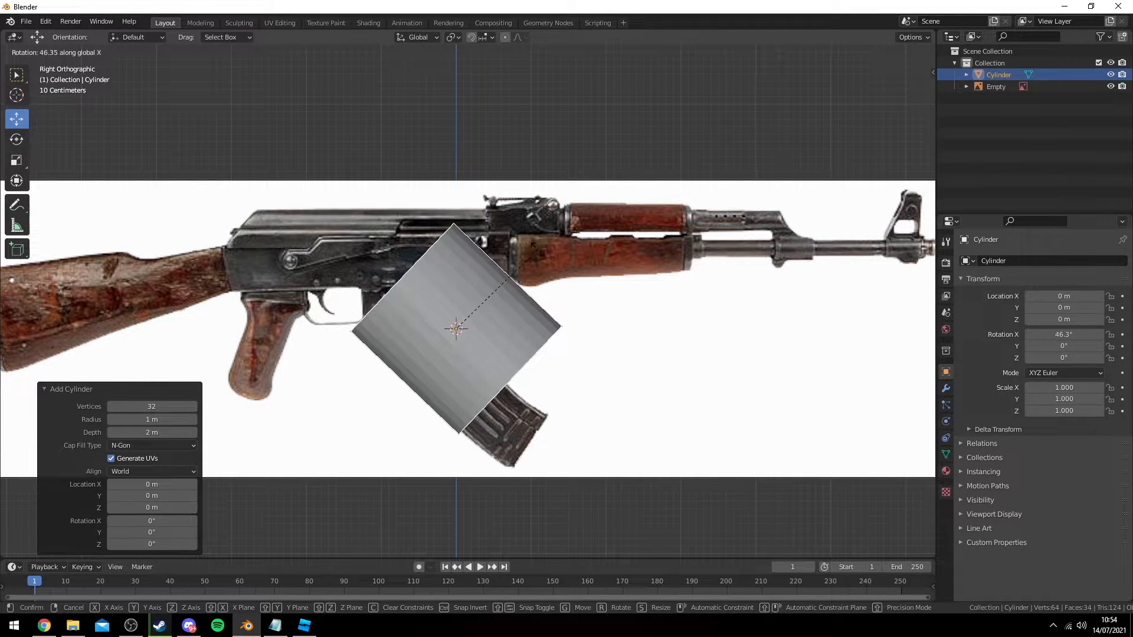
text(90)
key(Return)
- Scale the cylinder uniformly to about 0.122 and place it on the barrel just in front of the lower handguard
shift+middle_drag(544, 240, 356, 327)
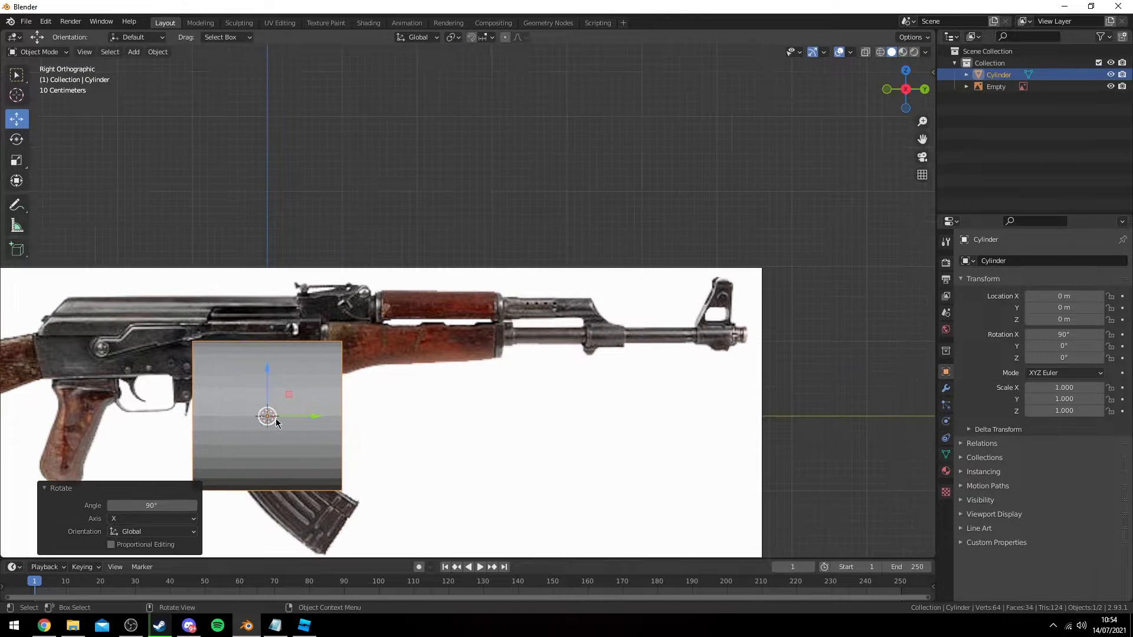
key(g)
click(554, 342)
scroll(566, 340, up, 4)
key(s)
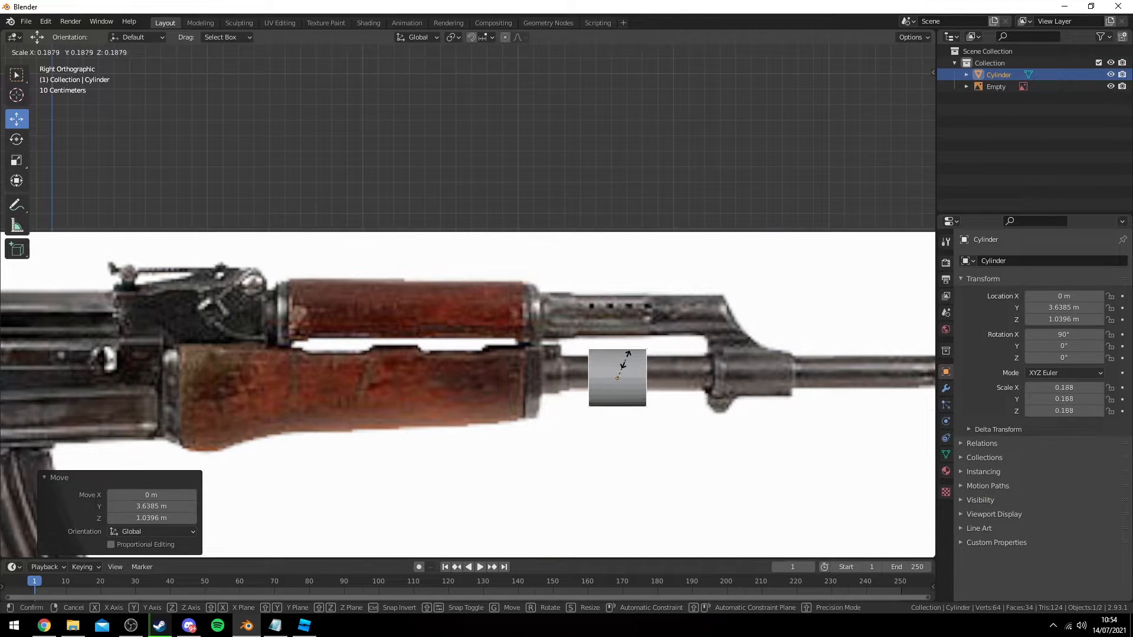
click(618, 386)
key(g)
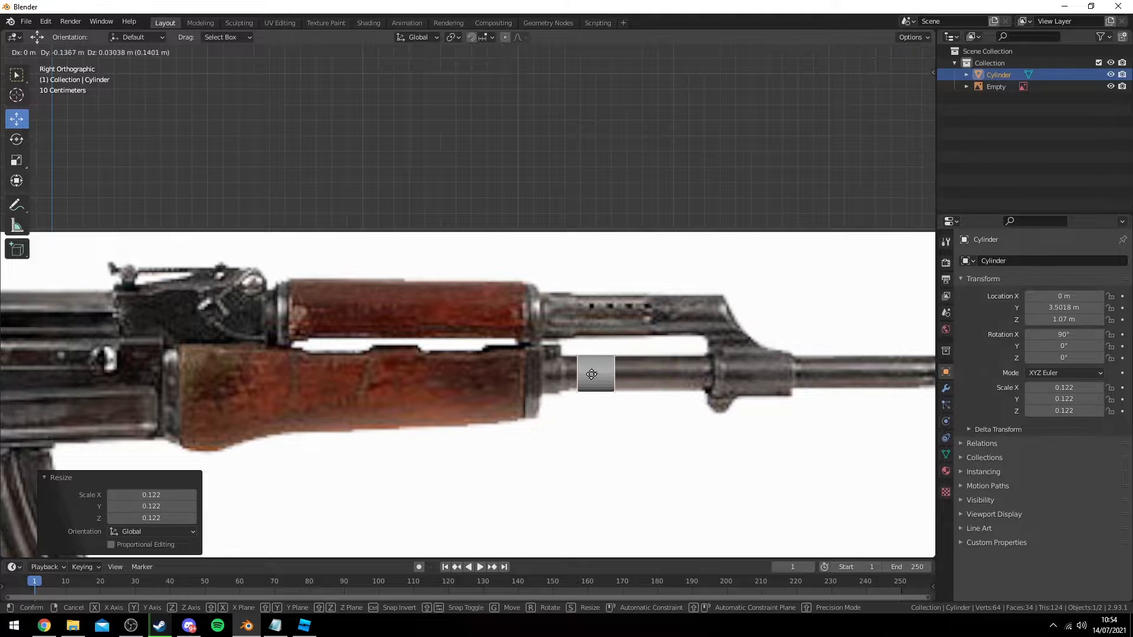
click(580, 377)
- Enter Edit Mode on the cylinder, display it as wireframe, and select its muzzle-side end face with the Move tool active
shift+middle_drag(678, 361, 556, 356)
key(Tab)
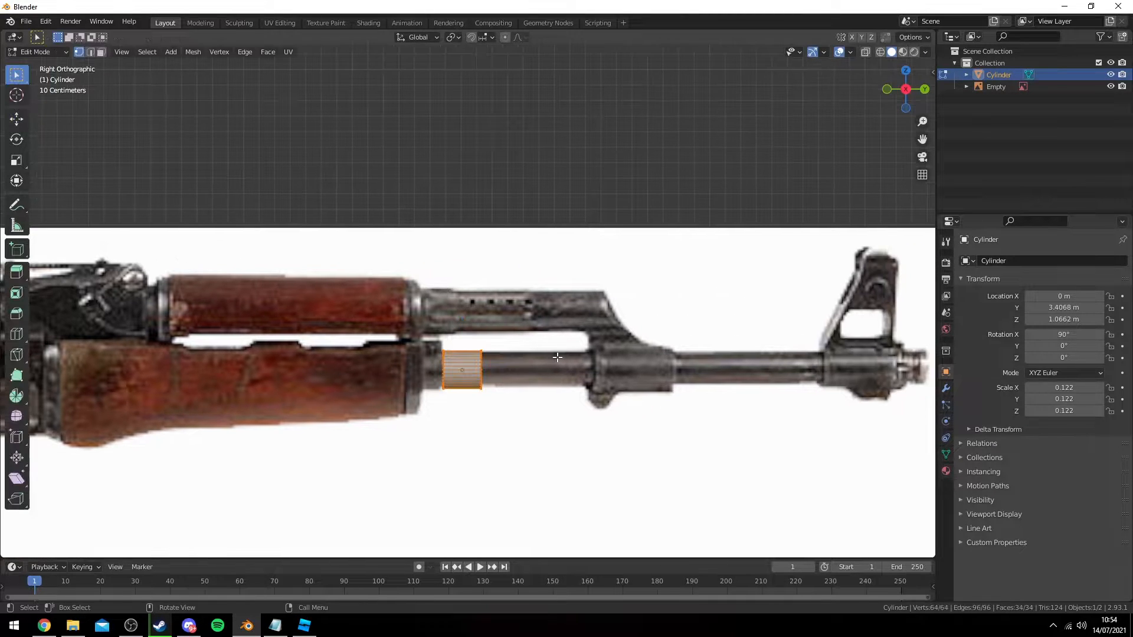
key(z)
click(472, 364)
key(3)
click(481, 369)
shift+middle_drag(487, 369, 422, 340)
click(16, 119)
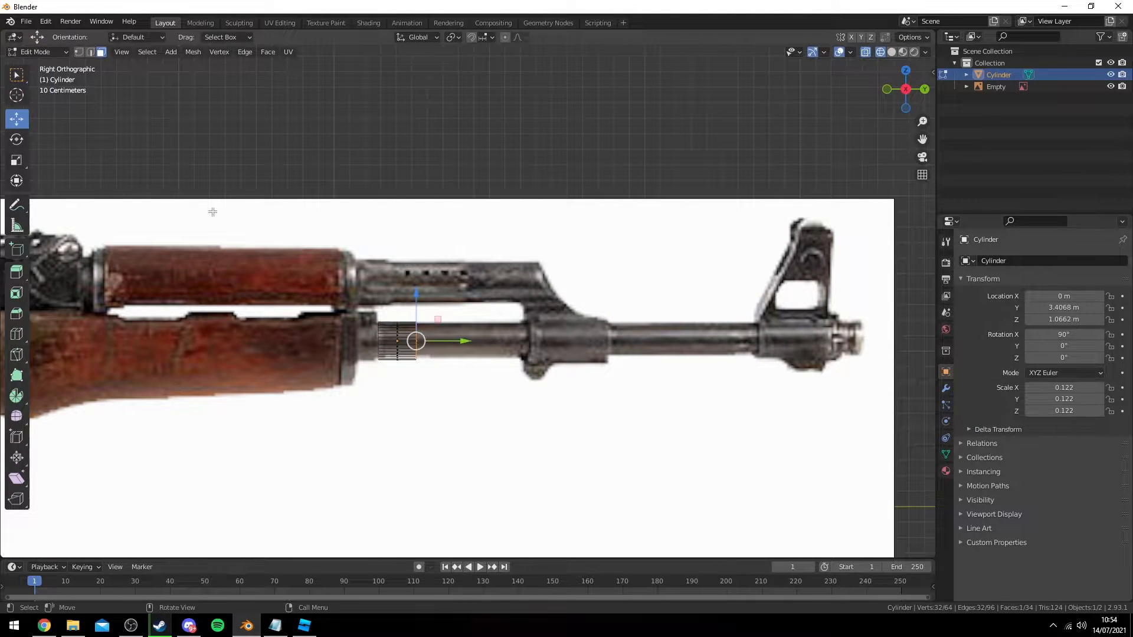
- Scale the whole cylinder in Object Mode to about 0.114 to match the barrel's thickness
shift+middle_drag(439, 282, 509, 284)
scroll(585, 319, up, 3)
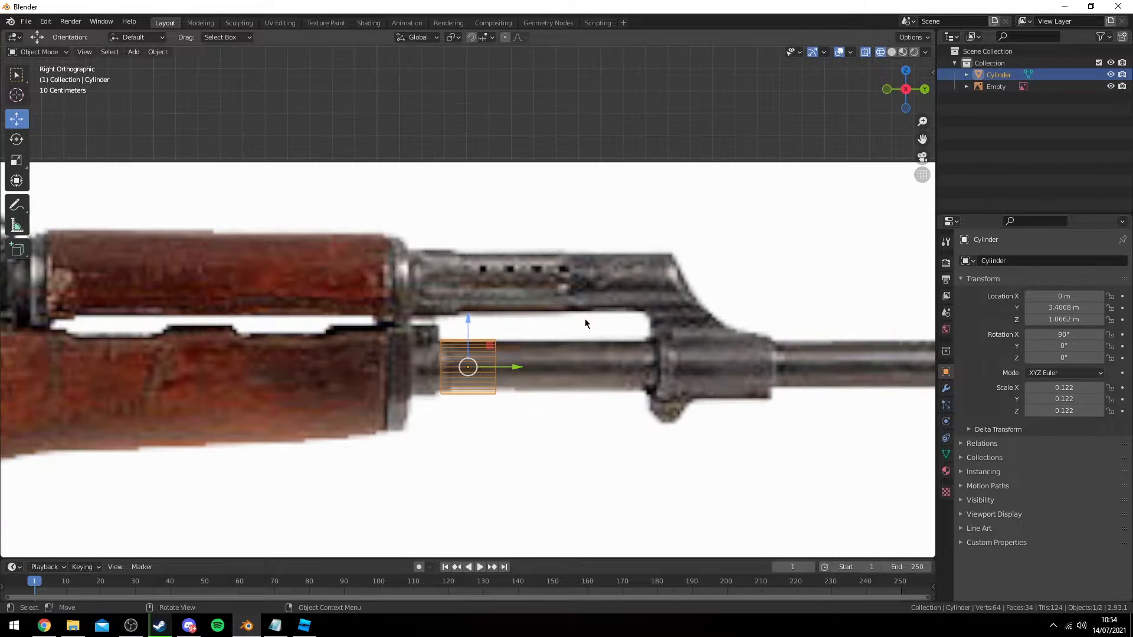
key(s)
click(578, 324)
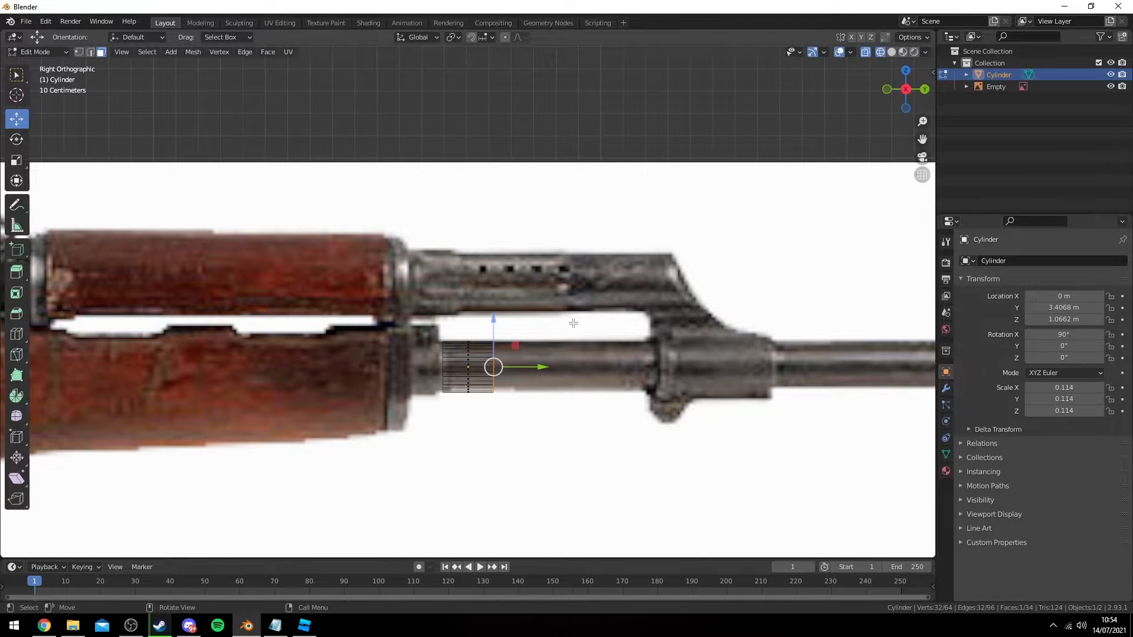
scroll(472, 354, down, 3)
scroll(454, 369, up, 4)
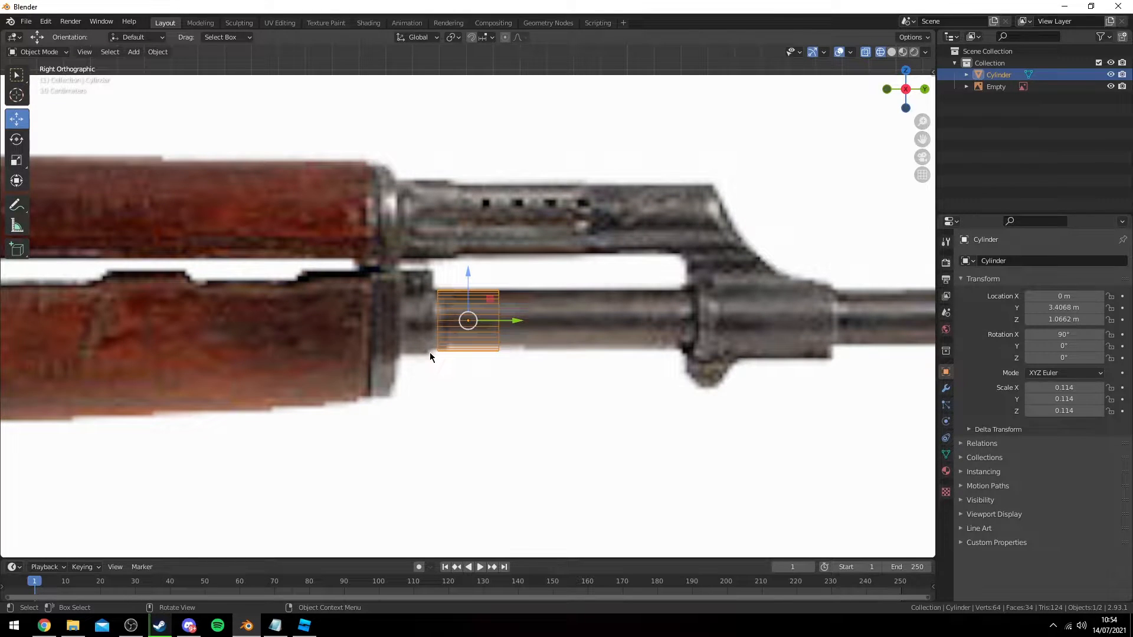
- Select the cylinder's handguard-side end face and move it about 0.03 m back along Y to the collar
key(Tab)
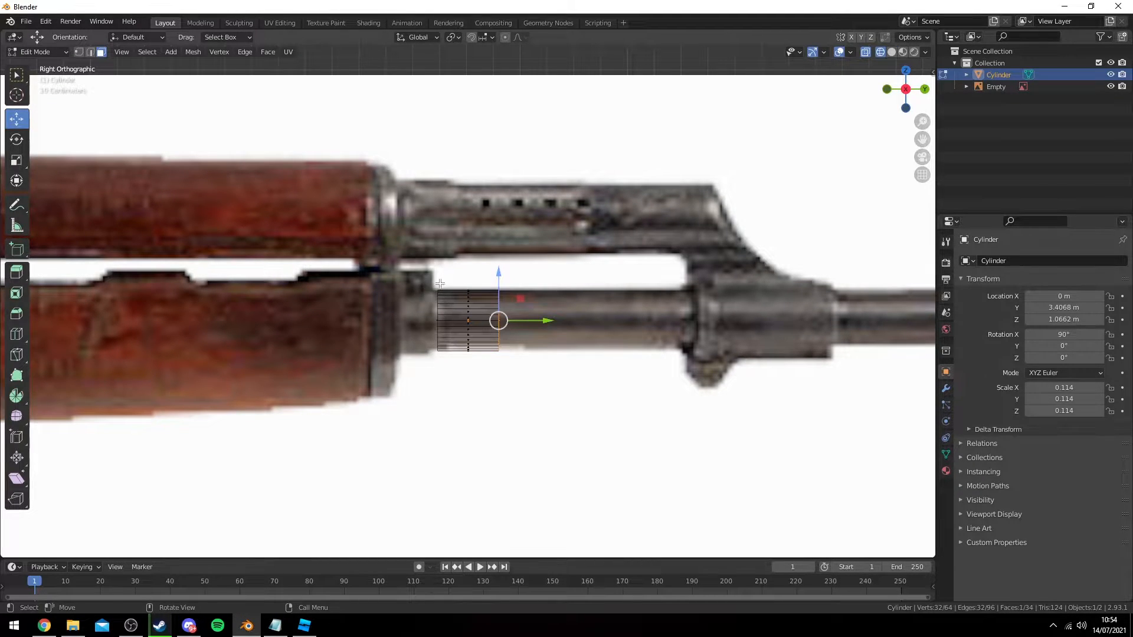
drag(440, 284, 423, 354)
drag(465, 320, 457, 319)
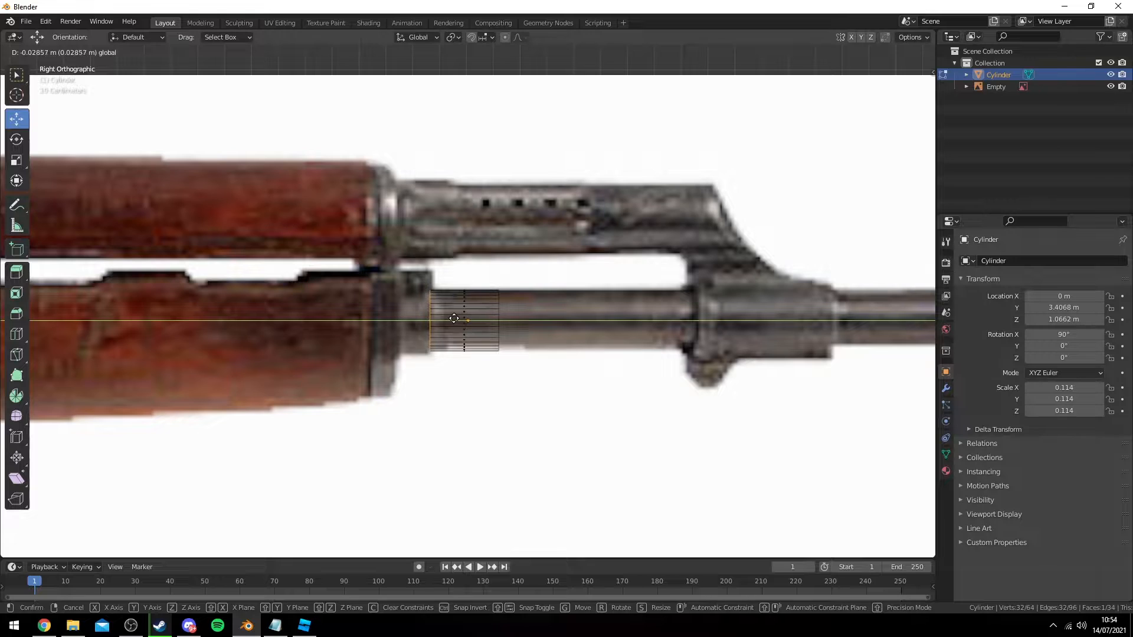
- Extrude the handguard-side end face in place, scale it to 1.162, and extrude it about 0.13 m toward the handguard to form the collar
click(454, 318)
key(e)
key(Escape)
key(alt+s)
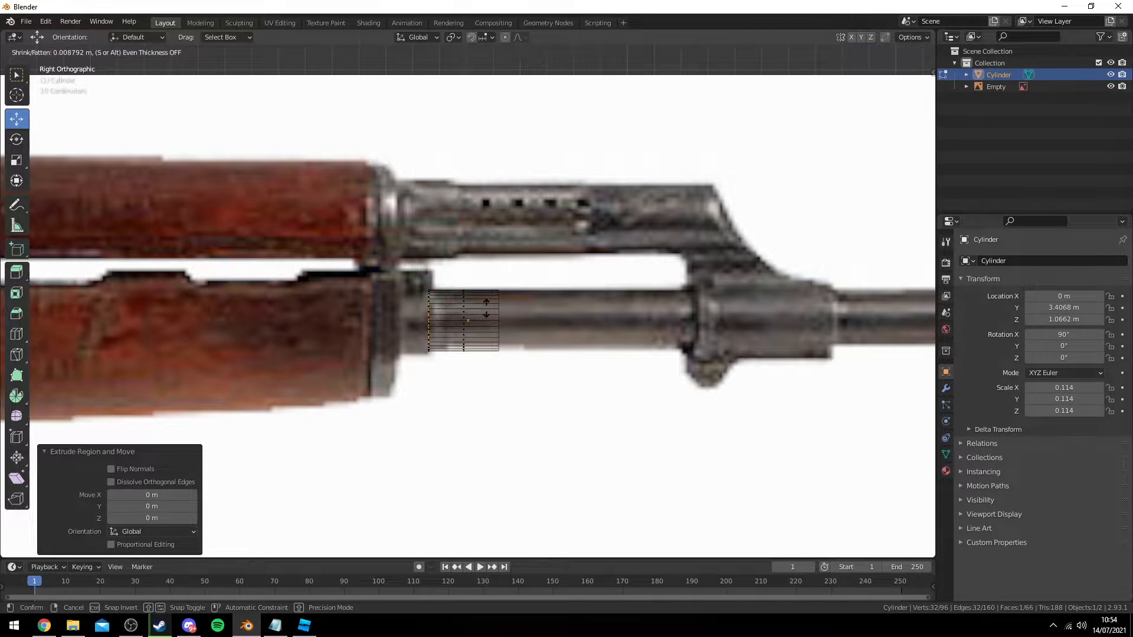
key(Escape)
key(s)
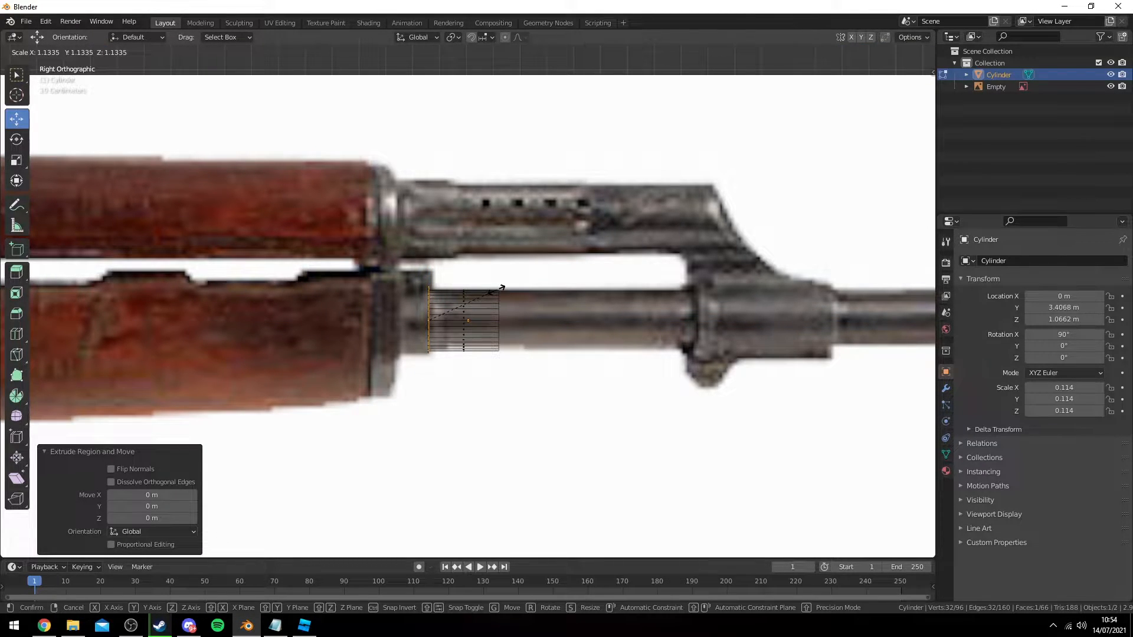
click(503, 287)
key(e)
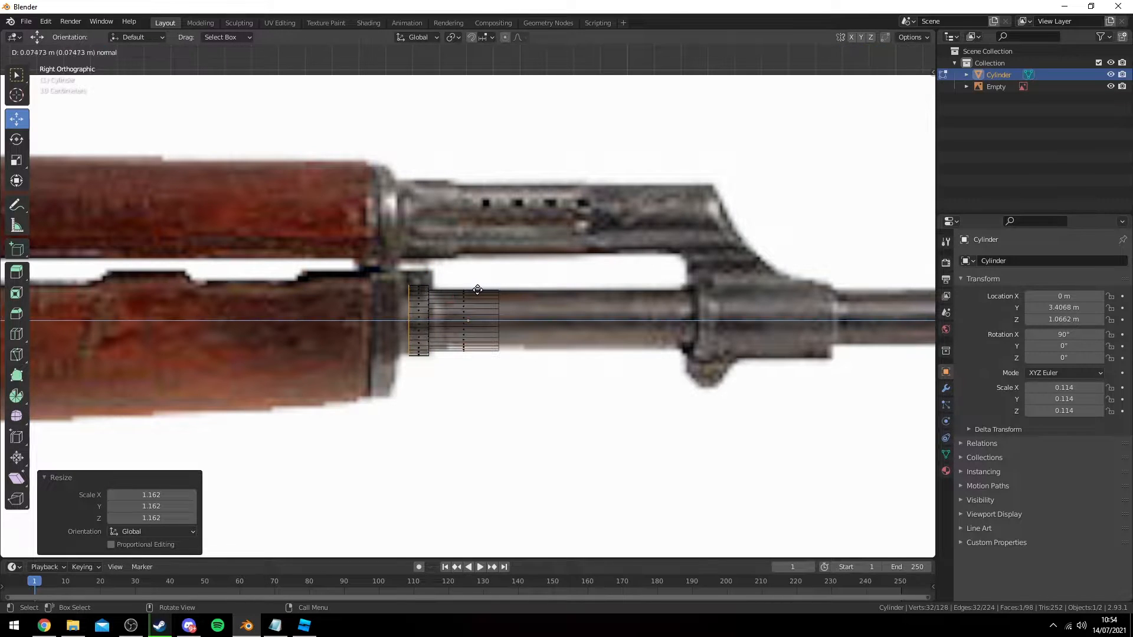
click(463, 288)
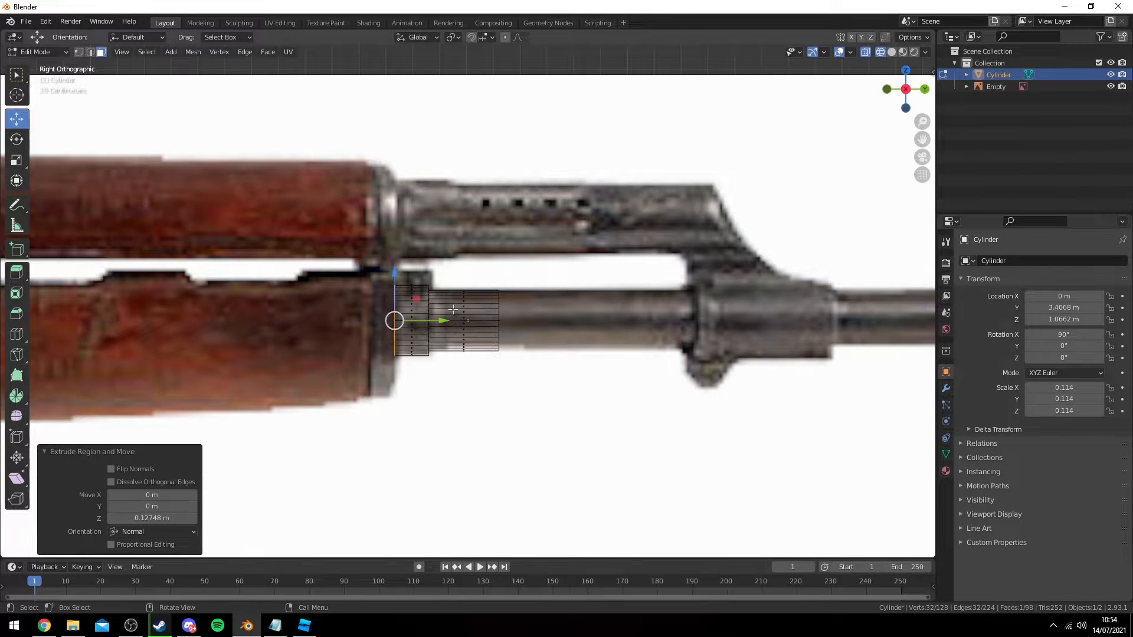
- Select the top faces of the wider collar and extrude them about 0.05 m upward to form its raised tab
middle_drag(453, 311, 537, 297)
scroll(444, 263, up, 2)
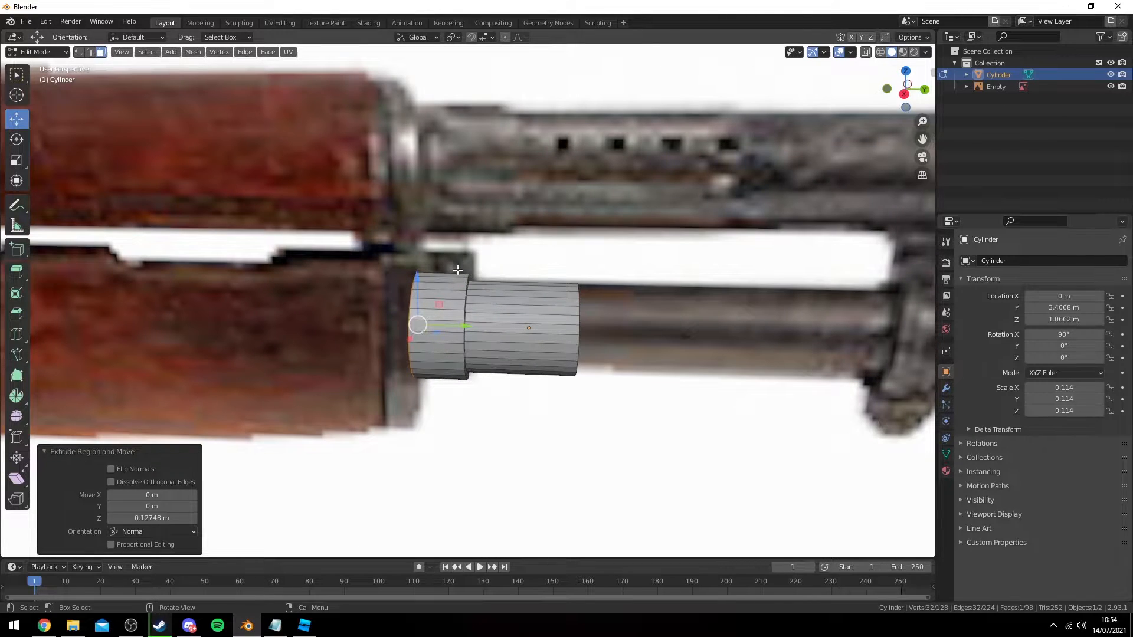
middle_drag(458, 270, 437, 302)
key(z)
click(354, 342)
click(406, 343)
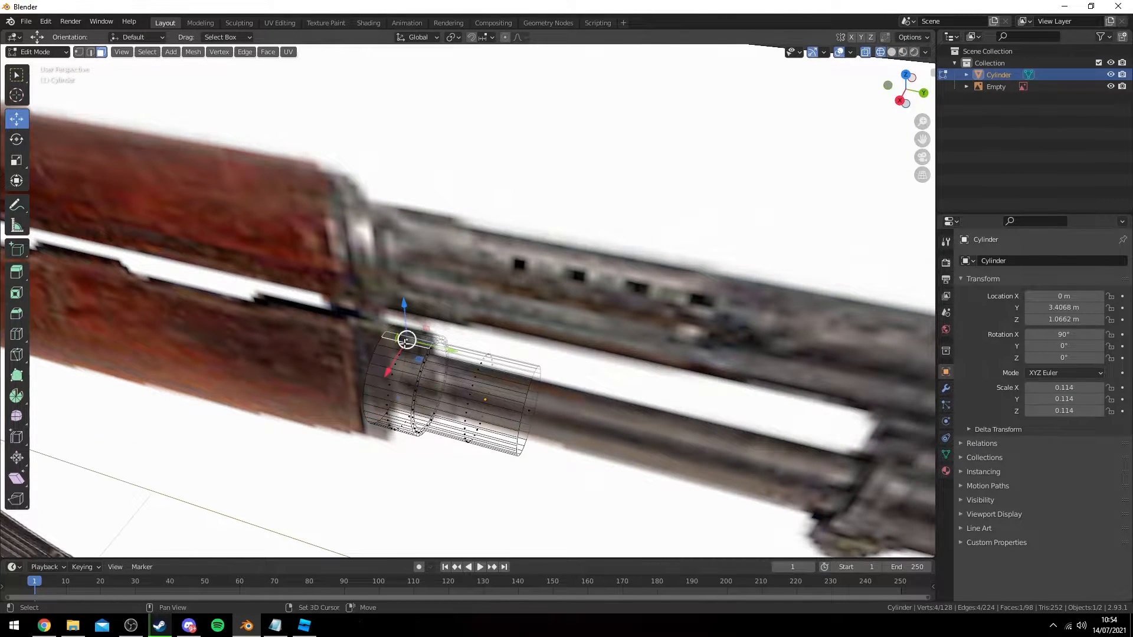
shift+click(410, 343)
key(z)
click(509, 345)
mouse_move(510, 345)
middle_down()
mouse_move(538, 318)
mouse_move(541, 291)
middle_up()
key(e)
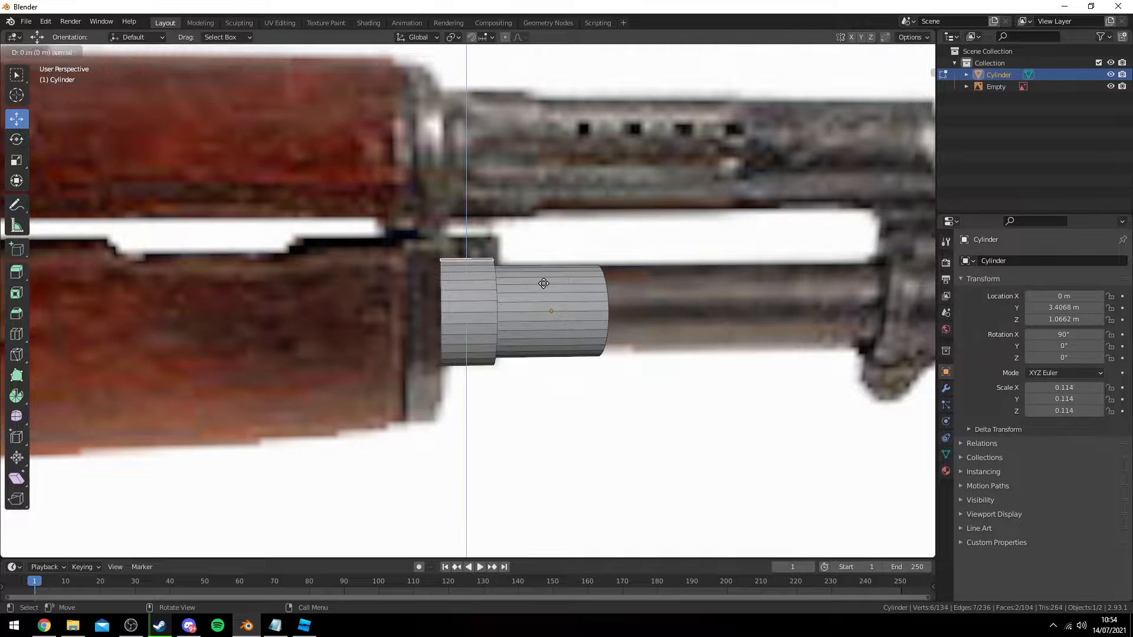
click(546, 263)
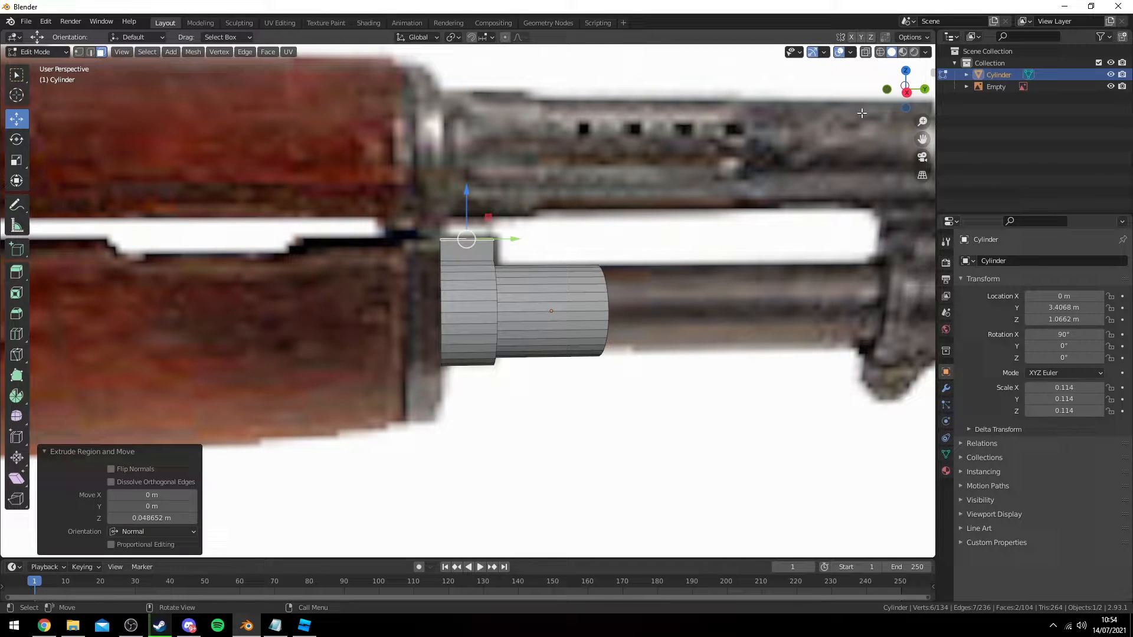
- In the right view, select the vertices along the collar's front edge, shift them slightly forward along Y to the reference, and return to Object Mode
click(902, 89)
key(alt+z)
key(1)
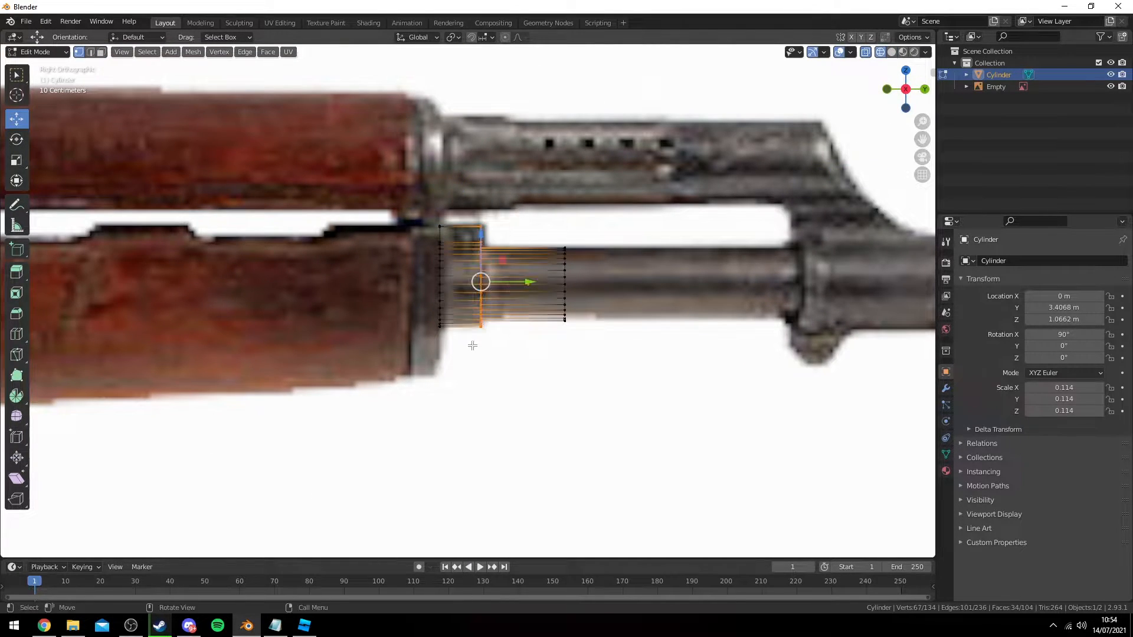
drag(515, 284, 520, 284)
key(shift+z)
key(Tab)
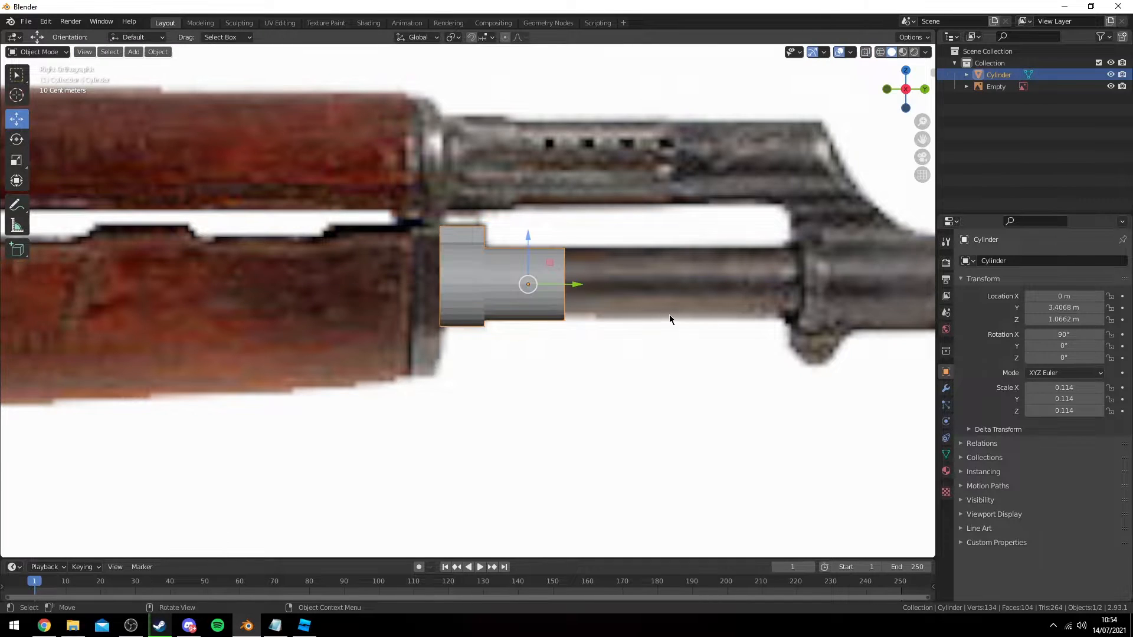
middle_drag(669, 314, 624, 338)
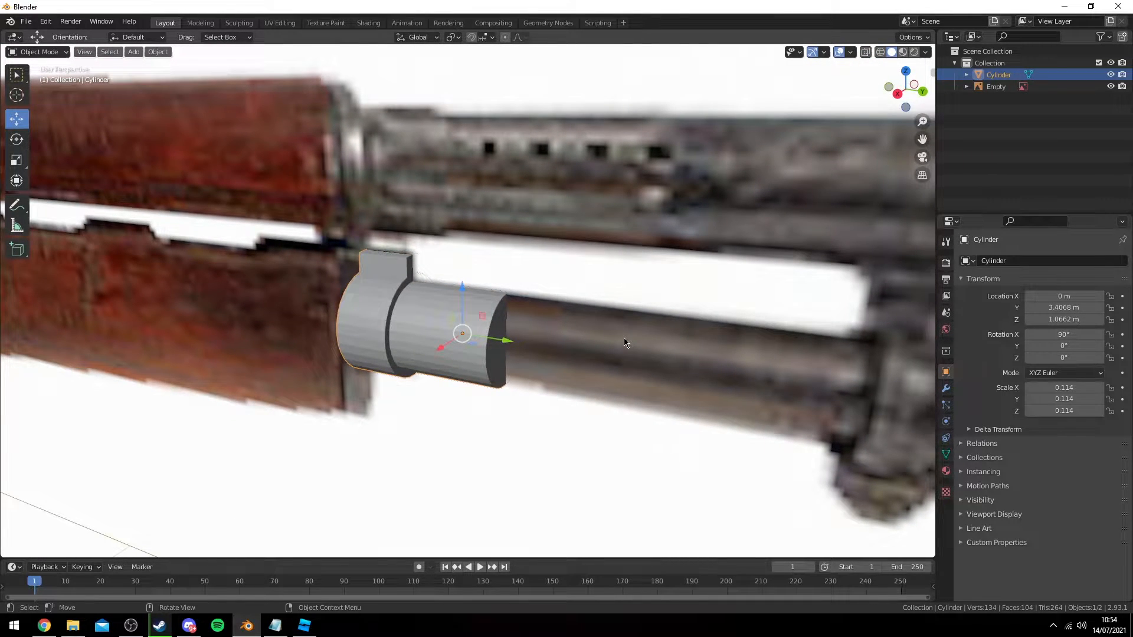
scroll(624, 337, down, 6)
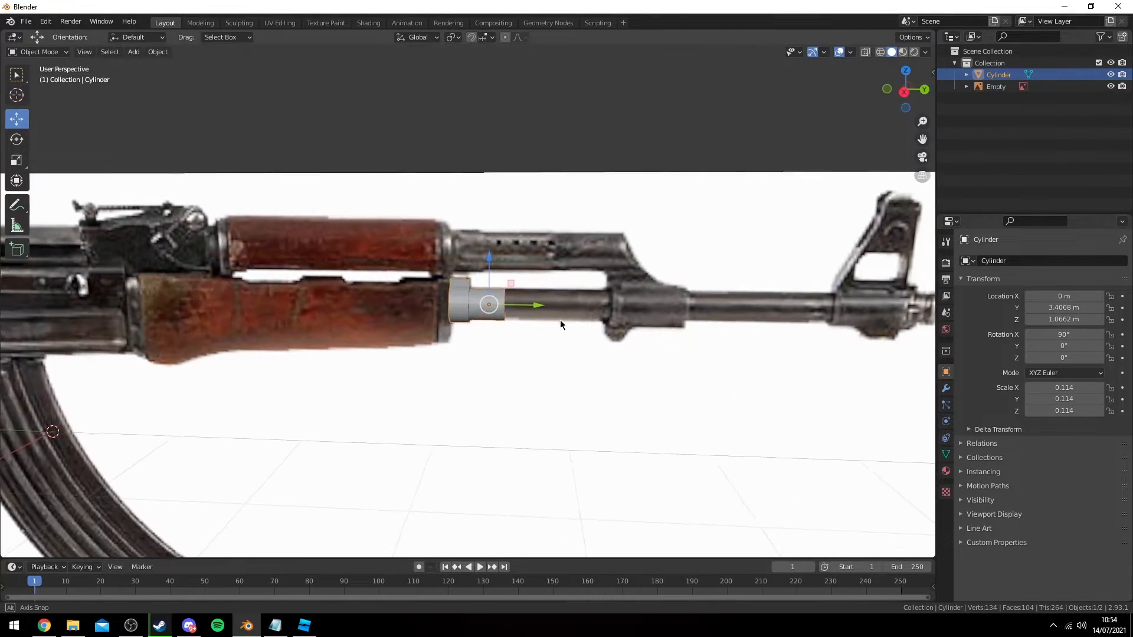
scroll(687, 317, up, 5)
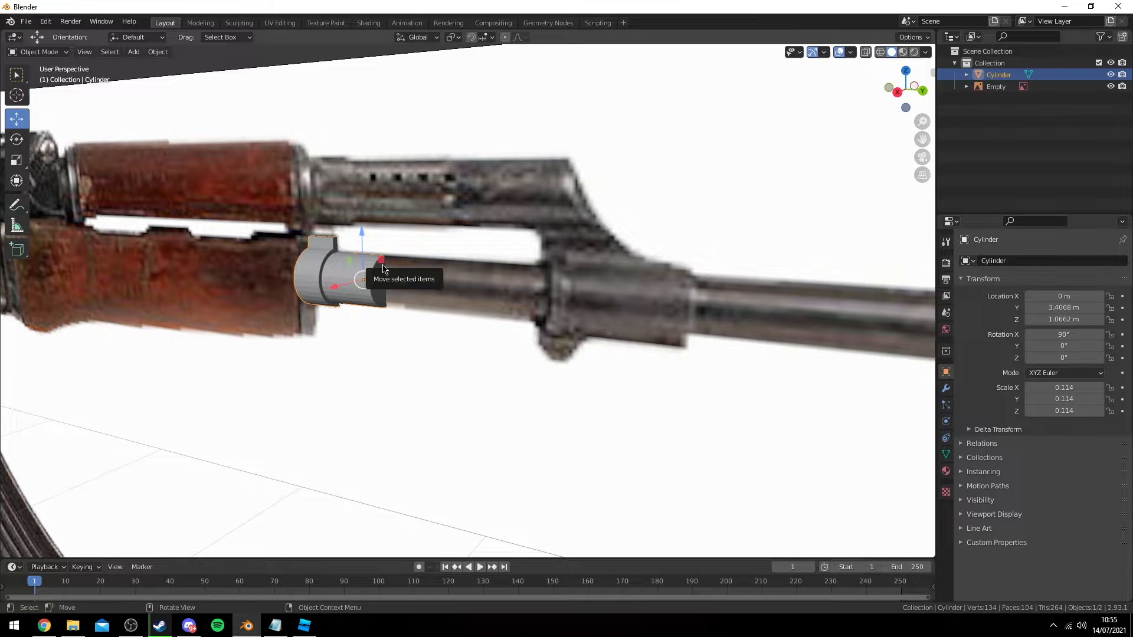
middle_drag(466, 263, 525, 237)
- In Edit Mode, select the barrel's muzzle-side end face and move it about 0.71 m forward along Y to the gas block
key(KP_3)
key(Tab)
scroll(588, 221, down, 1)
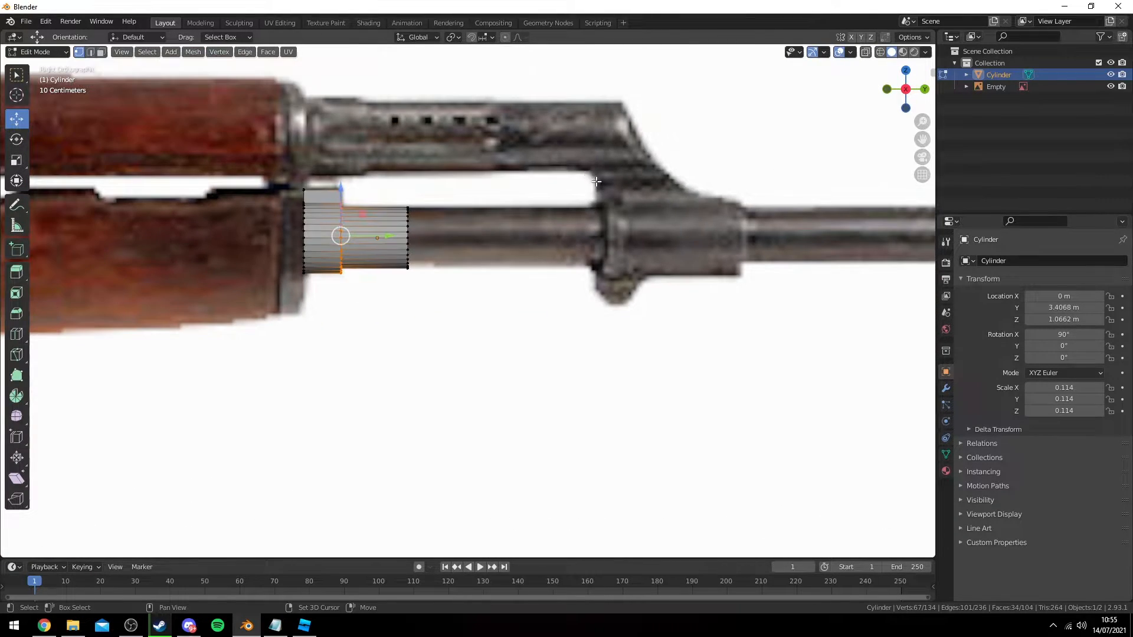
shift+middle_drag(565, 191, 604, 237)
key(shift+z)
key(3)
scroll(478, 273, up, 2)
click(441, 274)
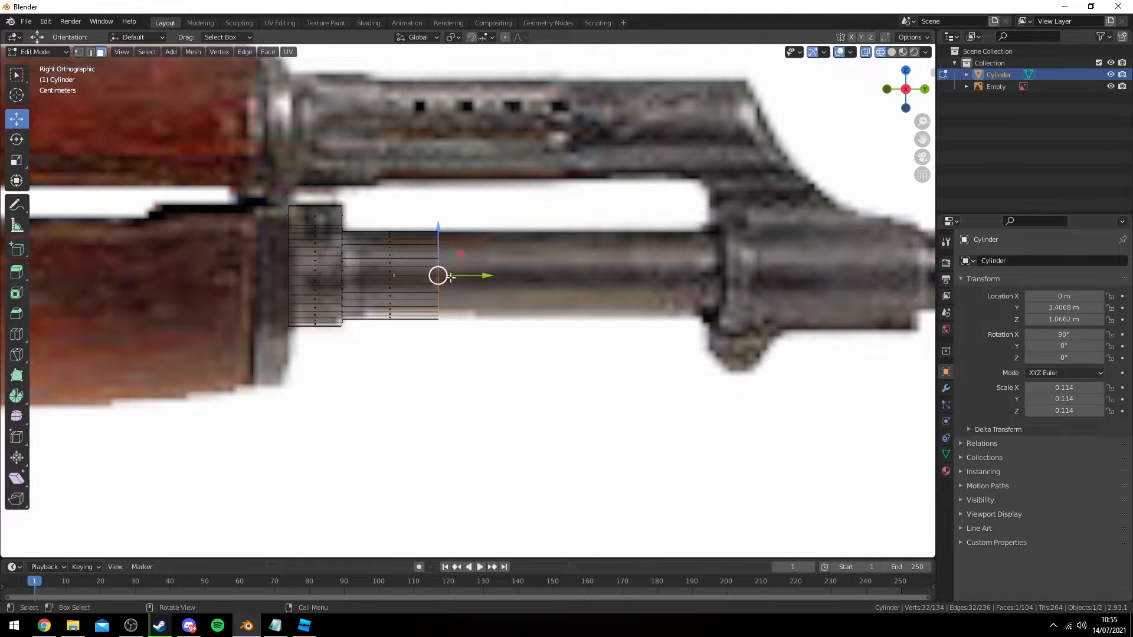
shift+middle_drag(499, 262, 443, 289)
scroll(669, 299, down, 1)
key(shift+z)
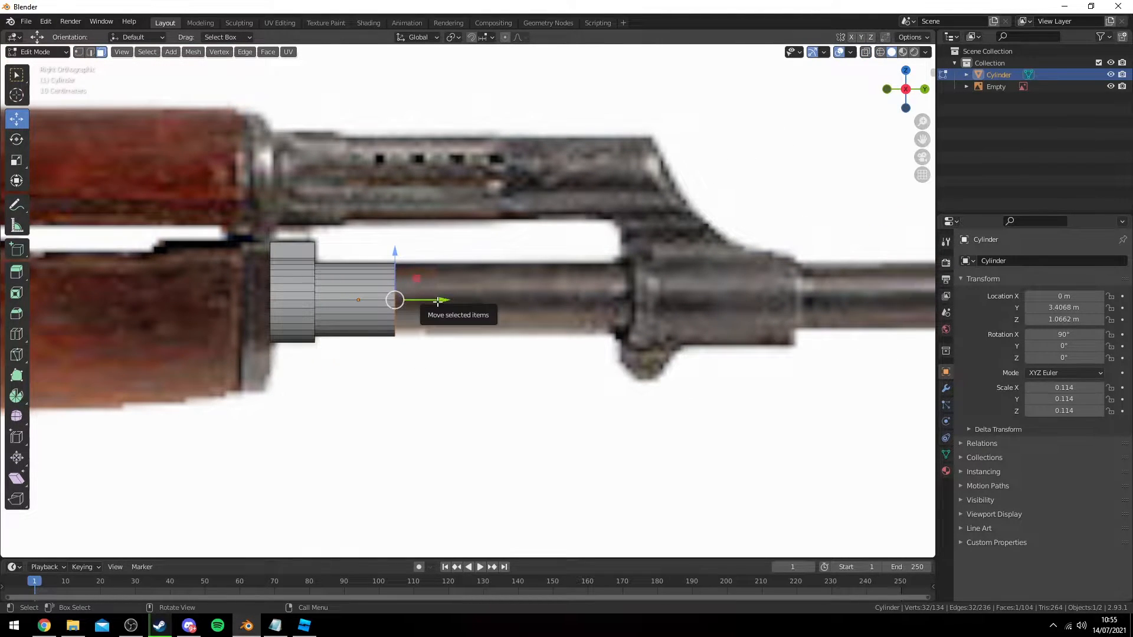
key(e)
click(672, 310)
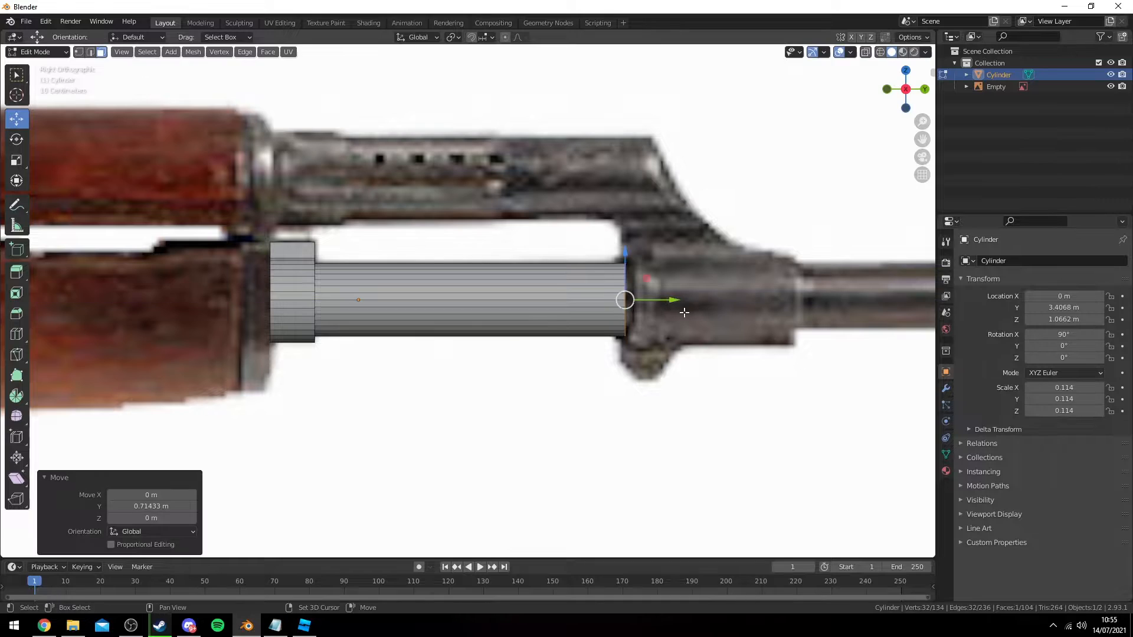
- Extrude the end face in place, scale it to 1.189, and extrude it about 0.53 m forward to form the gas block sleeve
shift+middle_drag(663, 303, 551, 312)
key(e)
right_click(570, 304)
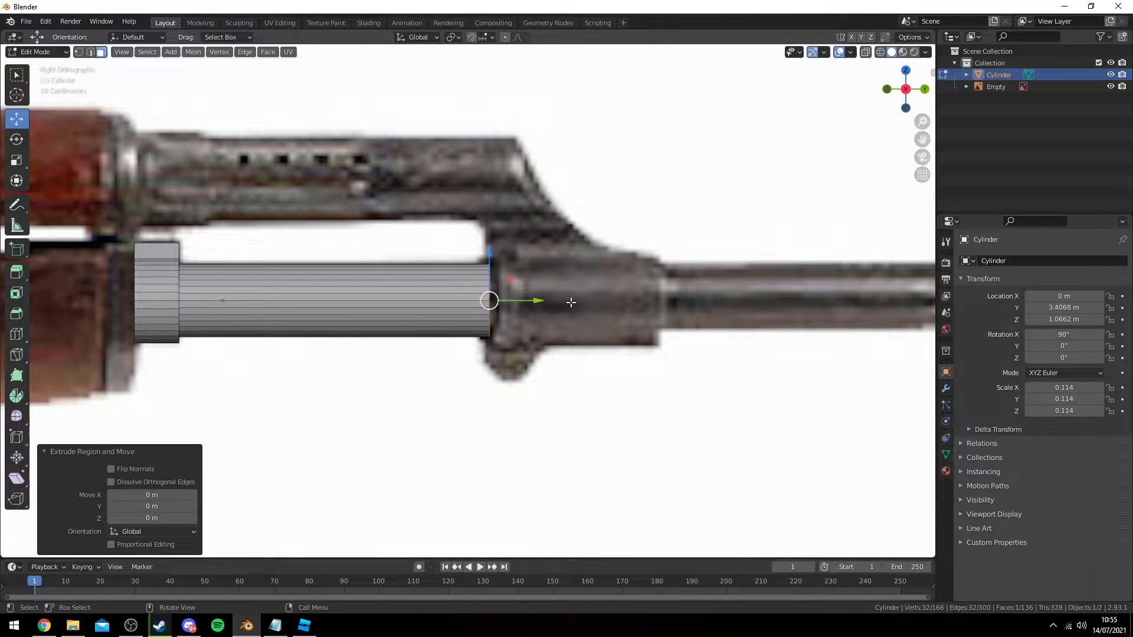
key(s)
click(588, 295)
key(e)
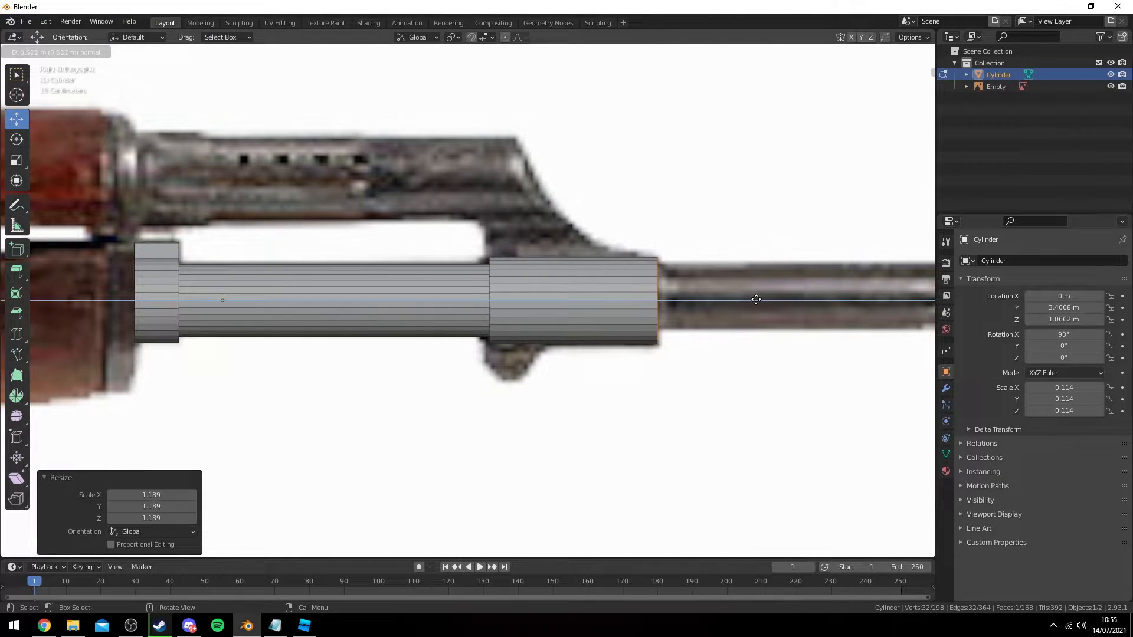
click(758, 296)
- Extrude the gas block sleeve's front face in place, without moving it
shift+middle_drag(757, 297, 601, 295)
key(e)
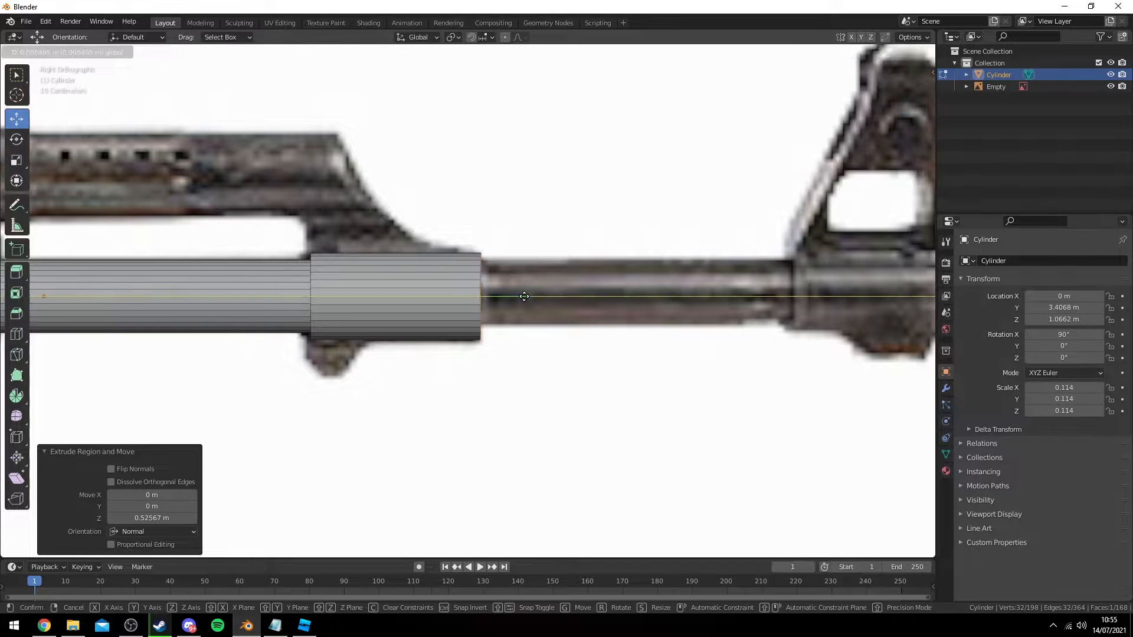
right_click(597, 292)
key(s)
click(572, 292)
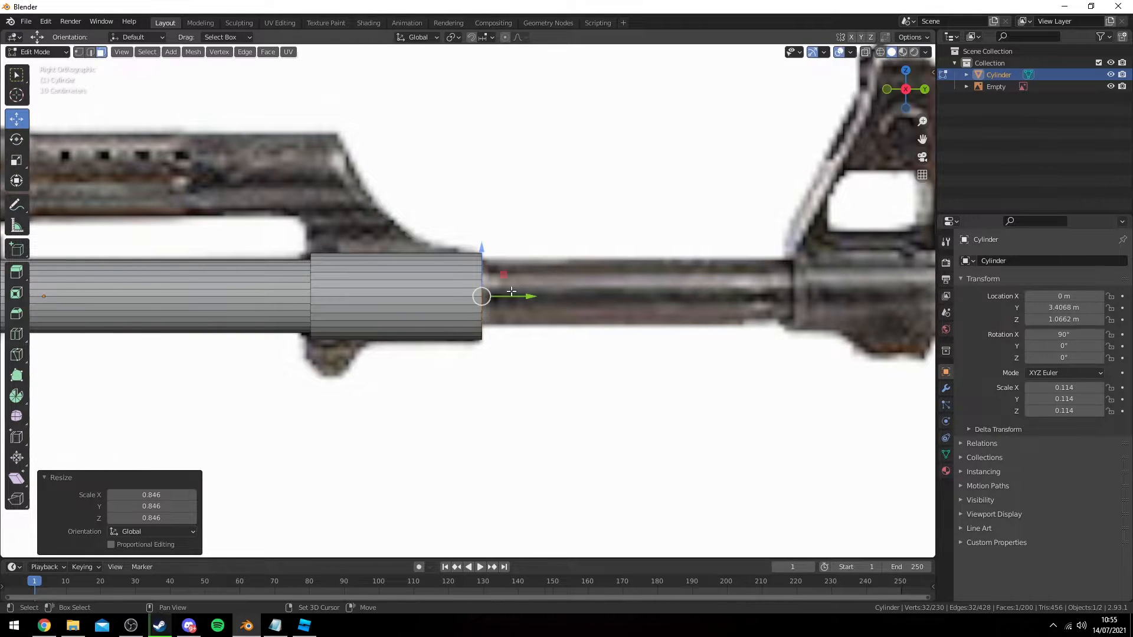
key(e)
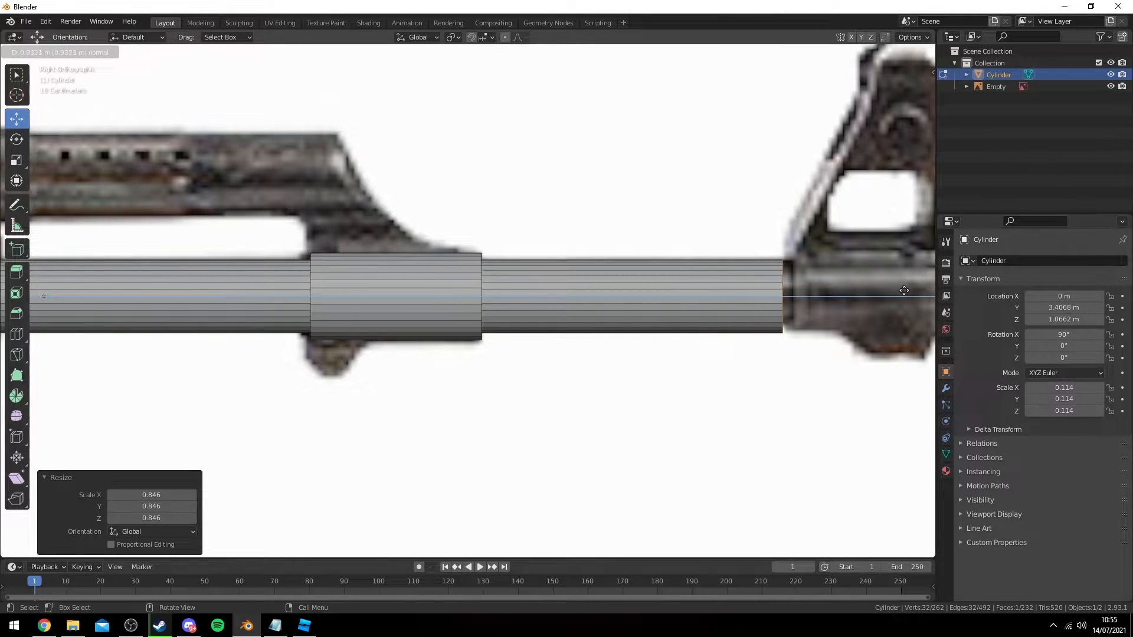
click(913, 292)
key(ctrl+z)
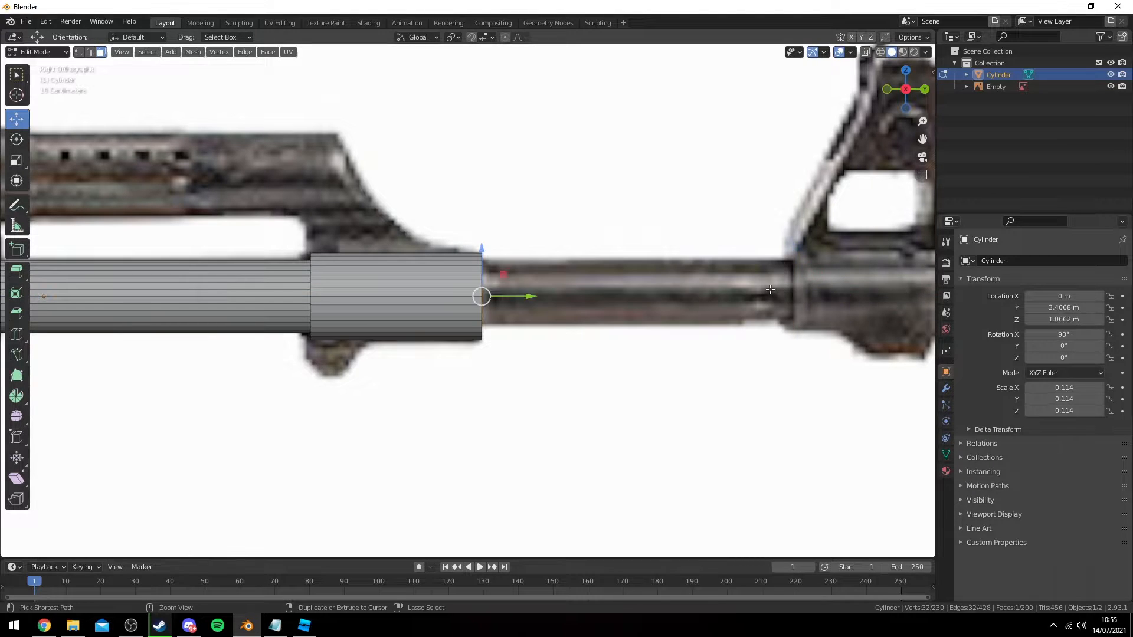
- Scale the new front face to about 0.75 to match the thinner barrel and extrude it forward to the front sight base
key(s)
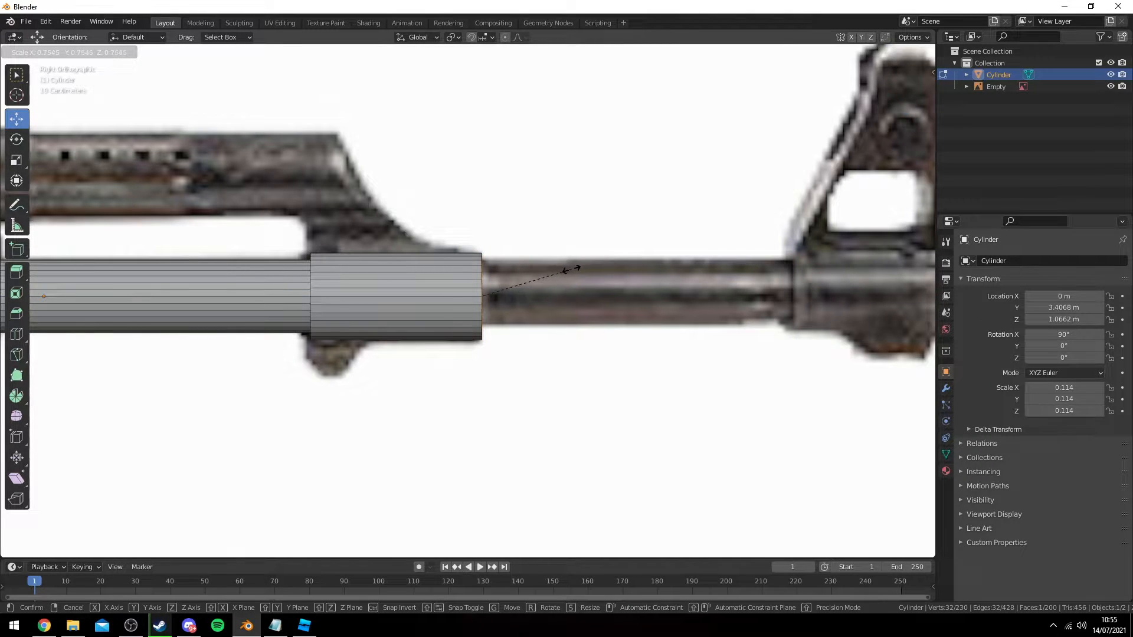
click(570, 270)
key(e)
click(664, 260)
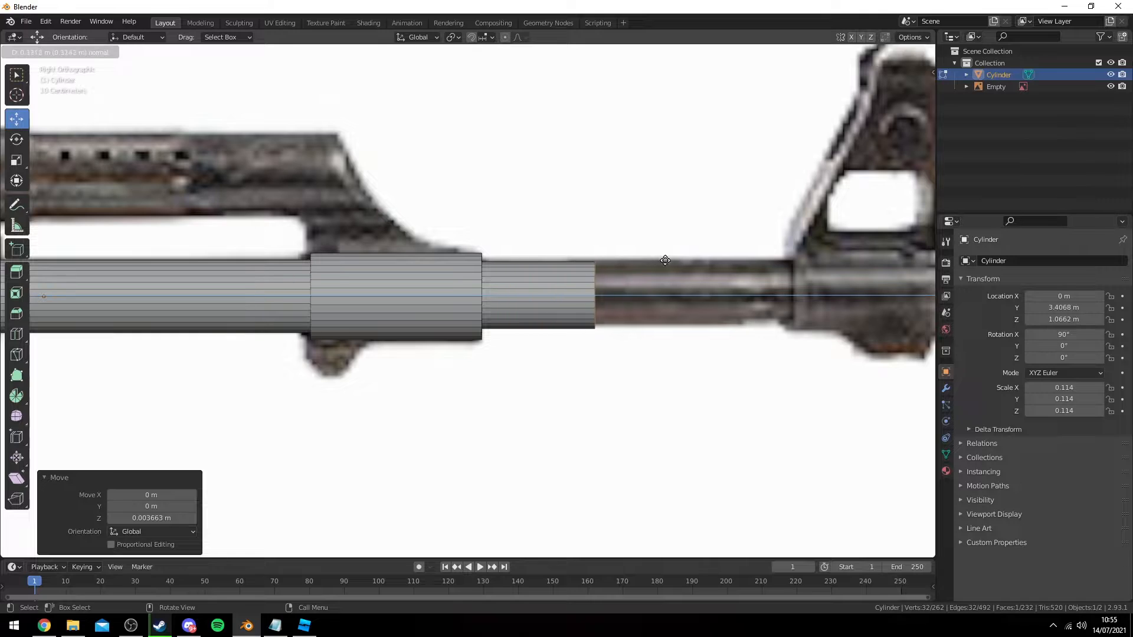
click(858, 269)
- Extrude the end face in place, scale it to 1.195, and extrude it about 0.51 m forward to form the front sight base sleeve
shift+middle_drag(858, 269, 633, 269)
key(e)
right_click(633, 269)
key(s)
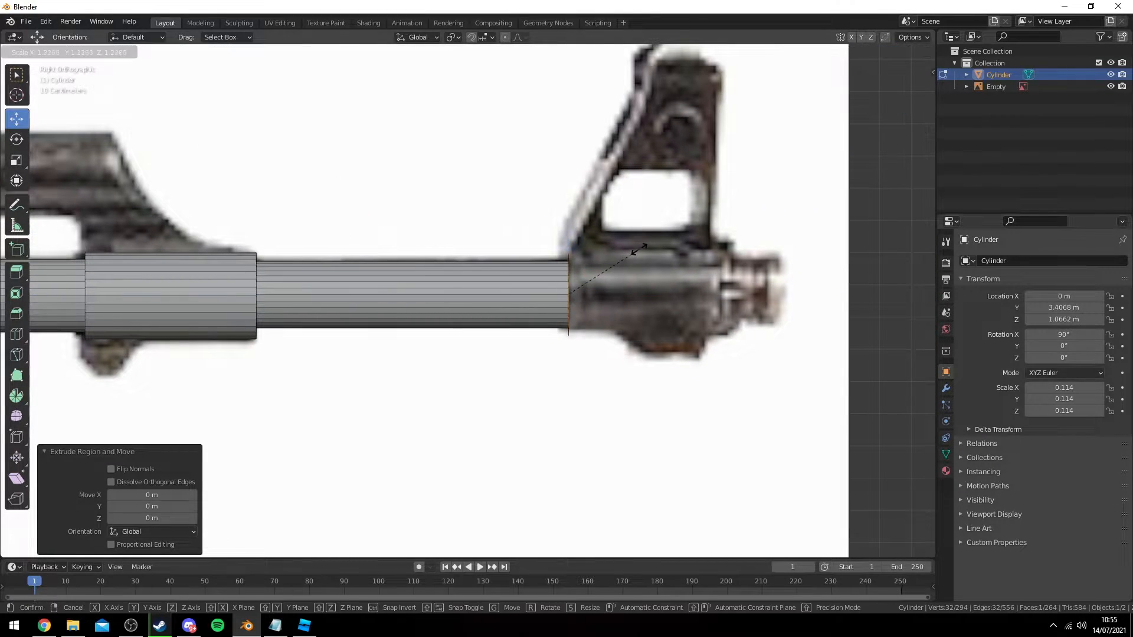
click(635, 249)
key(e)
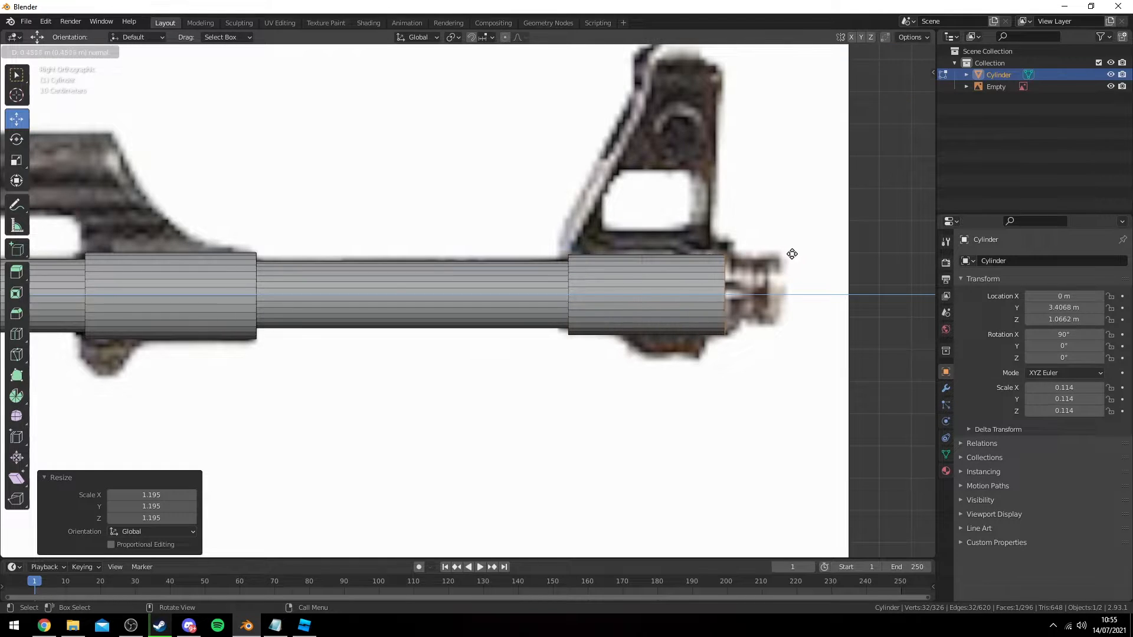
click(799, 256)
- Inset the front sight sleeve's end face by about 0.079 m, extrude it about 0.14 m as the muzzle tip, and return to Object Mode
shift+middle_drag(799, 255, 710, 261)
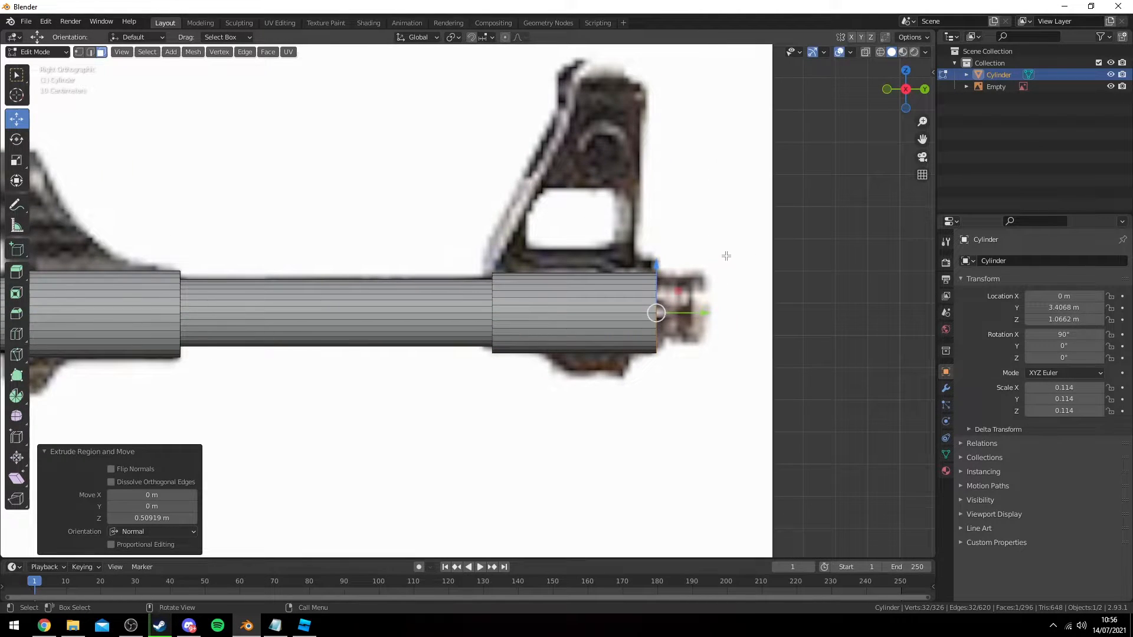
scroll(780, 279, up, 1)
key(i)
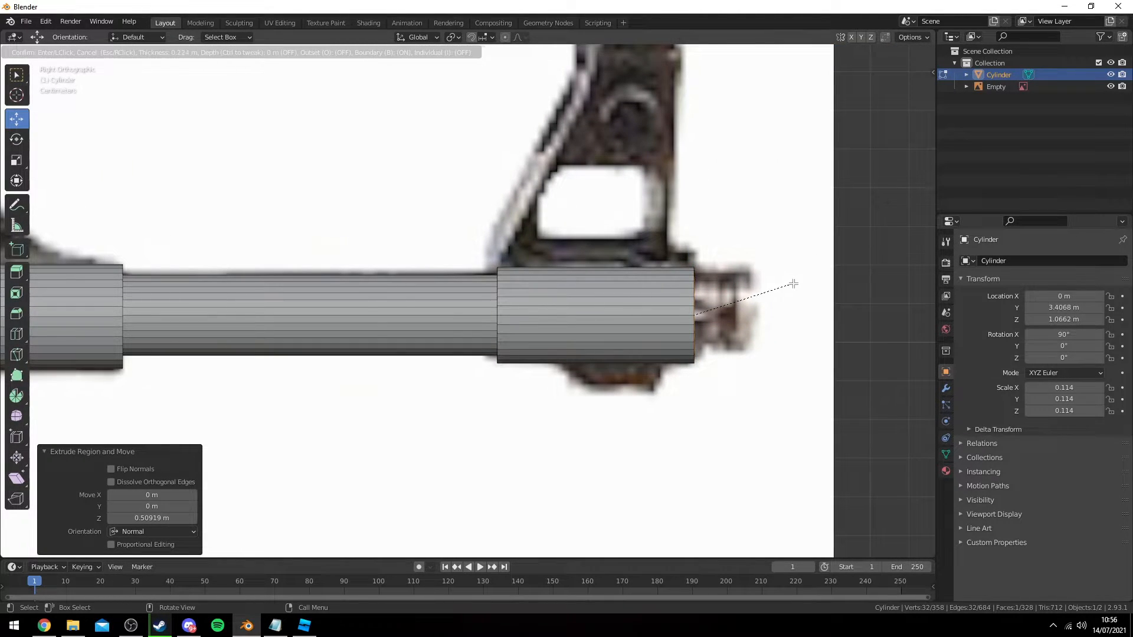
click(799, 283)
key(e)
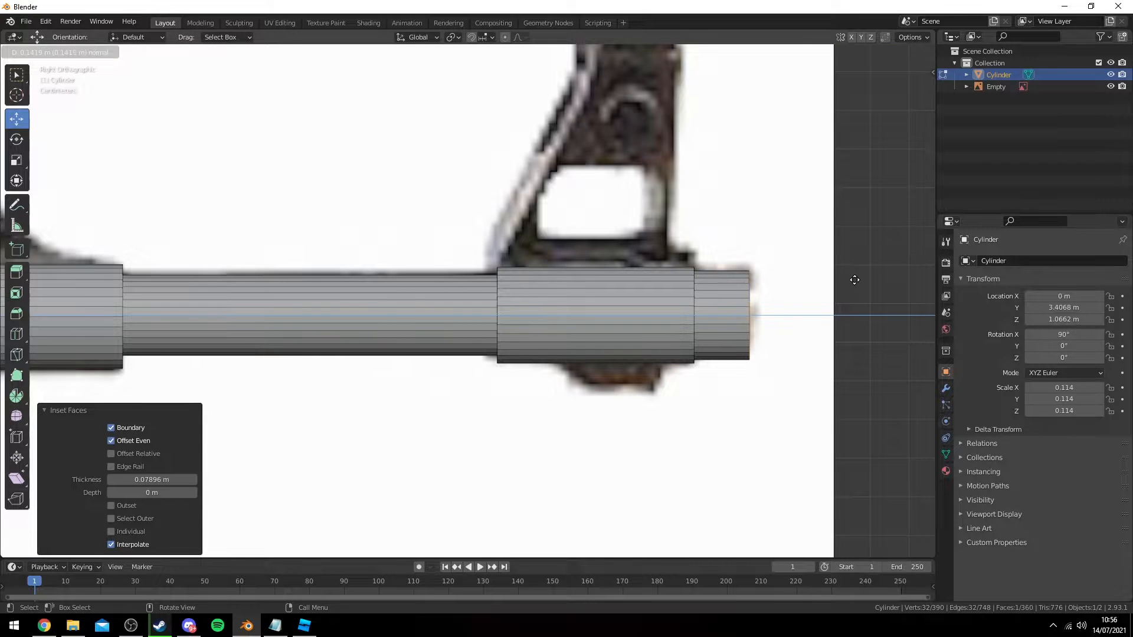
click(854, 279)
key(Tab)
- Examine the barrel against the whole rifle reference from several angles, and its muzzle end closely in the right orthographic view
scroll(790, 280, down, 5)
click(701, 282)
scroll(649, 292, down, 2)
shift+middle_drag(390, 275, 635, 304)
scroll(635, 304, down, 2)
click(540, 318)
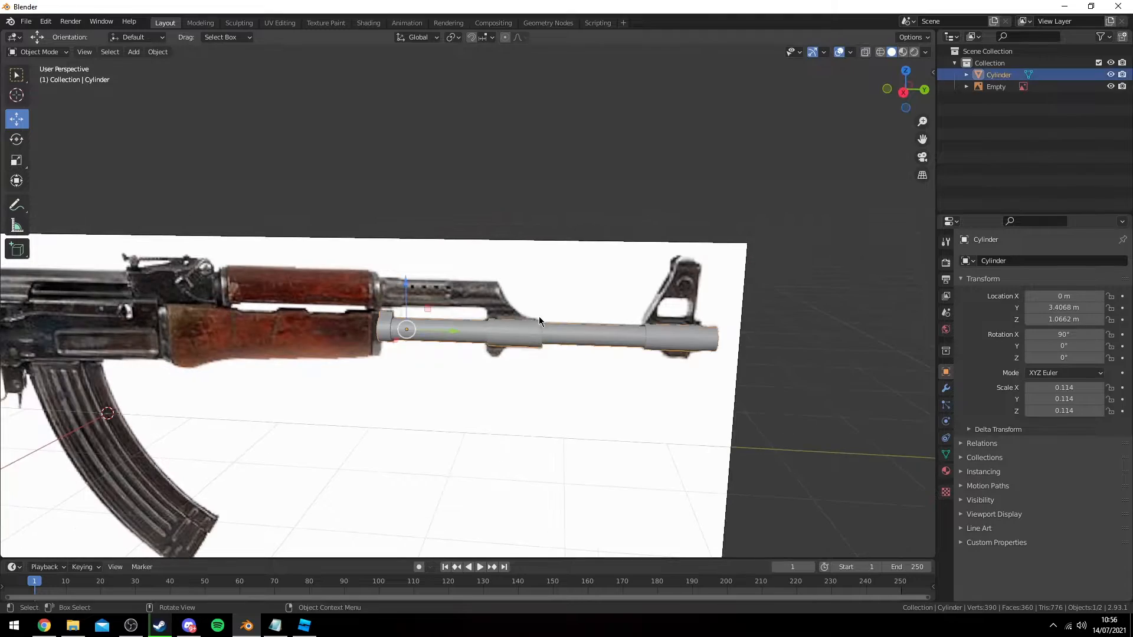
middle_drag(540, 316, 521, 298)
mouse_move(520, 298)
shift+middle_down()
mouse_move(598, 269)
mouse_move(626, 299)
mouse_move(713, 341)
mouse_move(813, 354)
mouse_move(809, 297)
mouse_move(759, 284)
mouse_move(529, 289)
mouse_move(532, 302)
shift+middle_up()
scroll(529, 289, up, 4)
scroll(525, 301, down, 2)
shift+middle_drag(319, 277, 595, 283)
scroll(458, 260, up, 2)
middle_drag(422, 269, 629, 269)
middle_drag(628, 271, 551, 271)
middle_drag(451, 228, 370, 275)
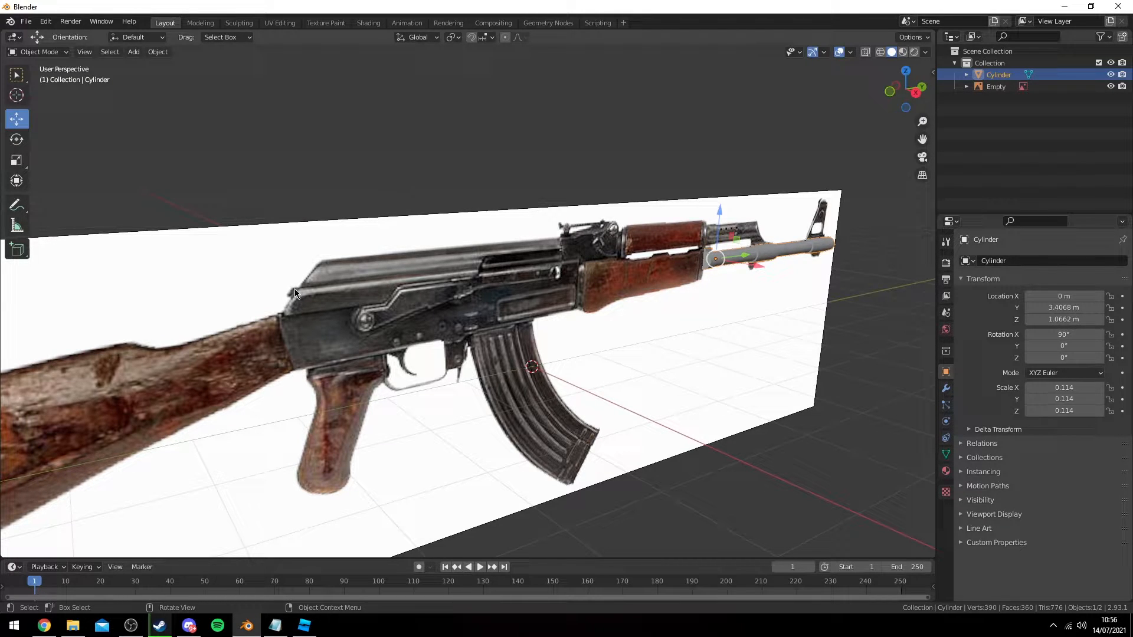
shift+middle_drag(590, 229, 412, 214)
scroll(611, 264, down, 2)
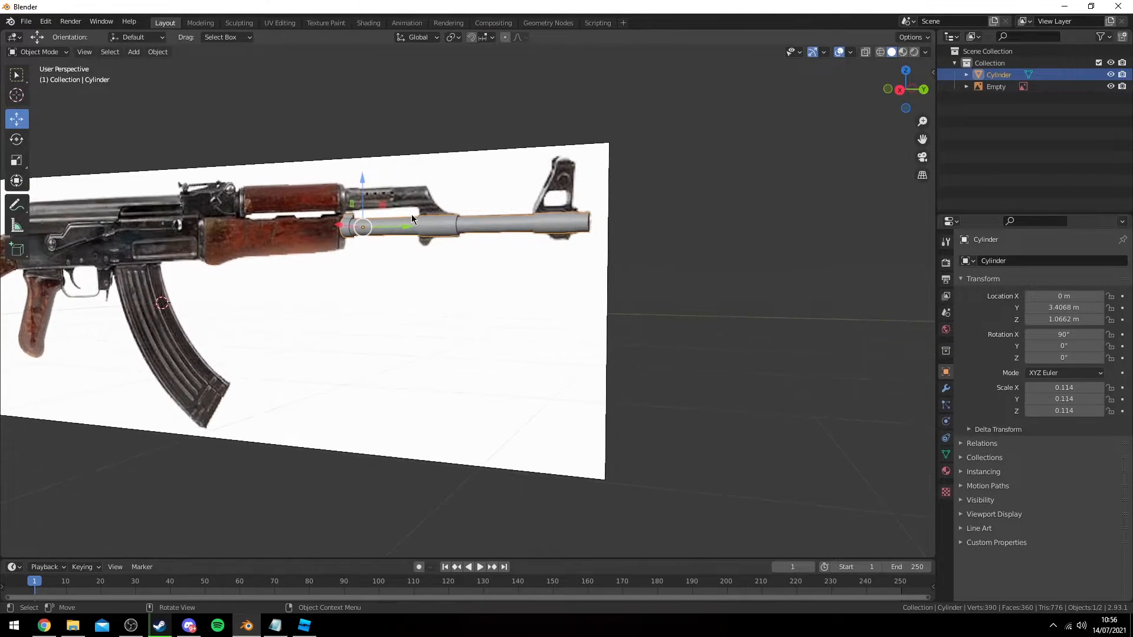
click(899, 89)
shift+middle_drag(590, 294, 518, 369)
scroll(655, 299, up, 5)
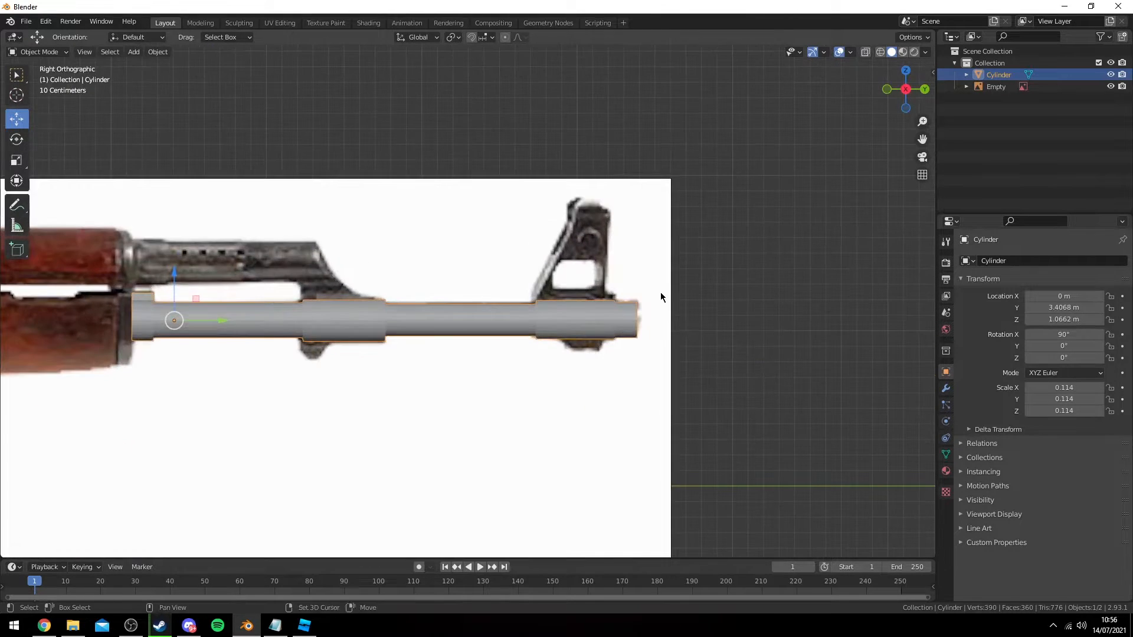
shift+middle_drag(652, 296, 547, 283)
scroll(546, 286, up, 2)
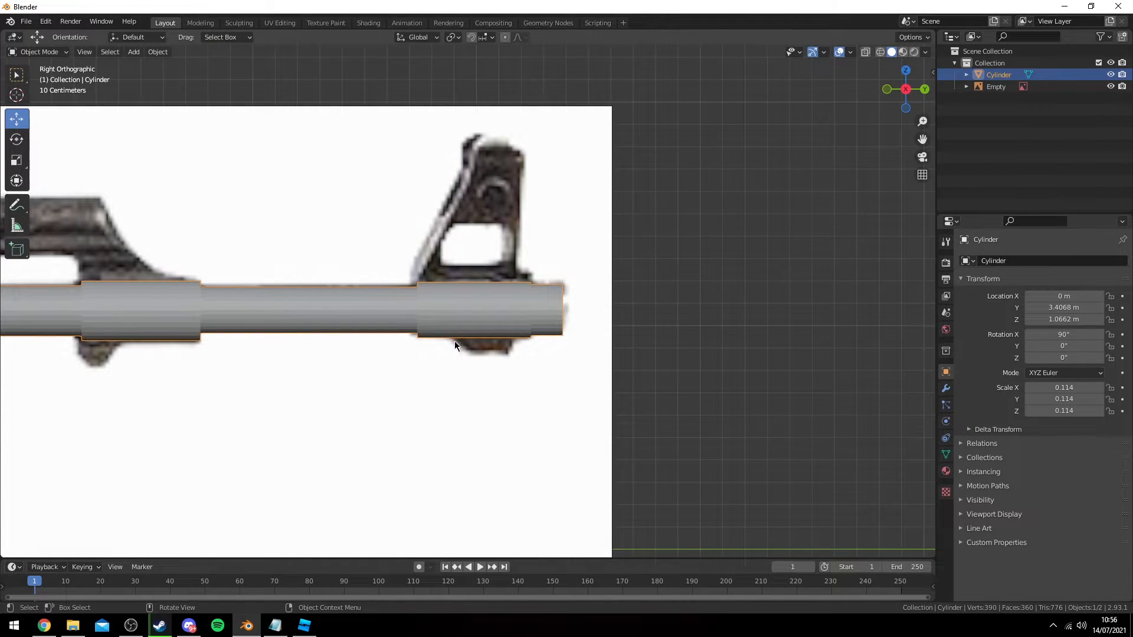
- Add a loop cut around the barrel's front sight sleeve in Edit Mode, slid rearward by a factor of about 0.36
middle_drag(506, 326, 504, 301)
scroll(504, 300, down, 3)
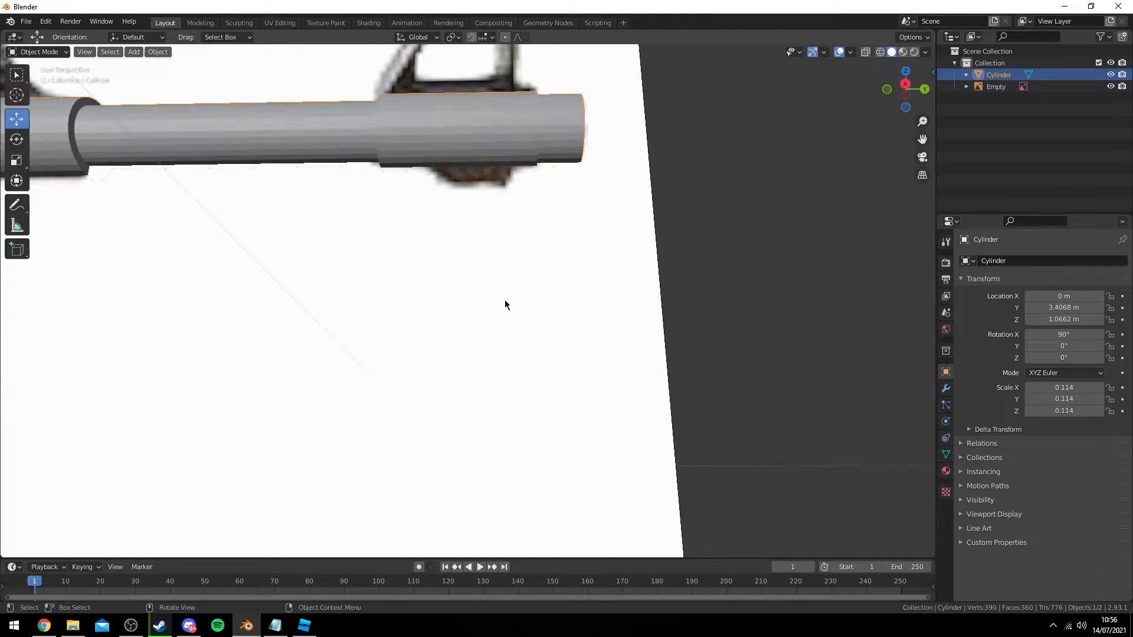
shift+middle_drag(496, 213, 522, 307)
click(516, 312)
click(512, 308)
key(Tab)
key(ctrl+r)
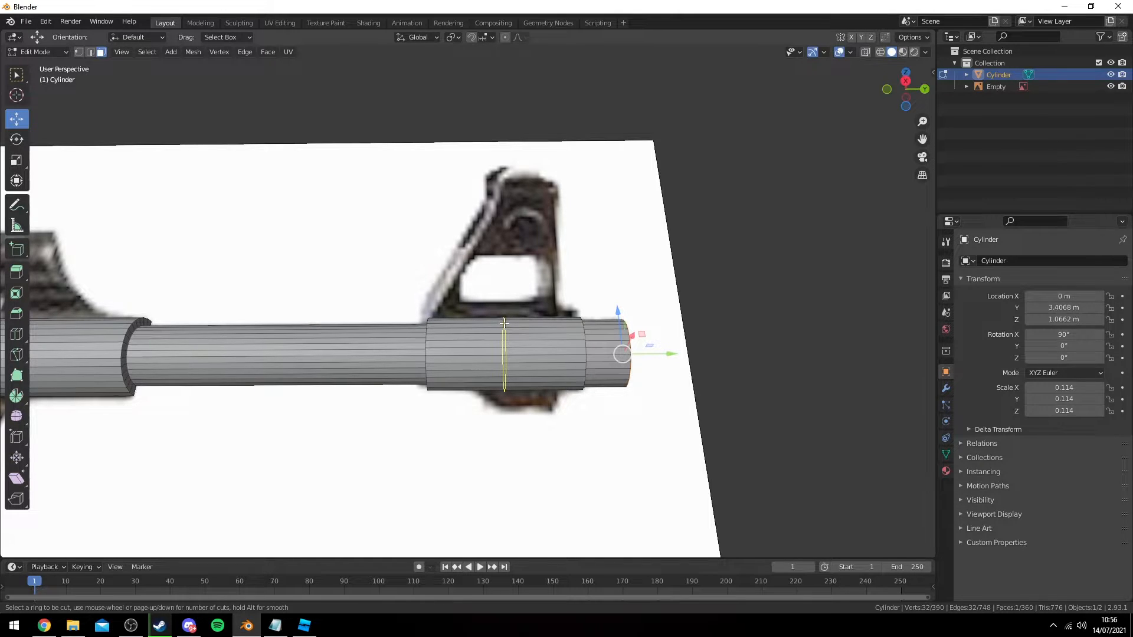
click(504, 323)
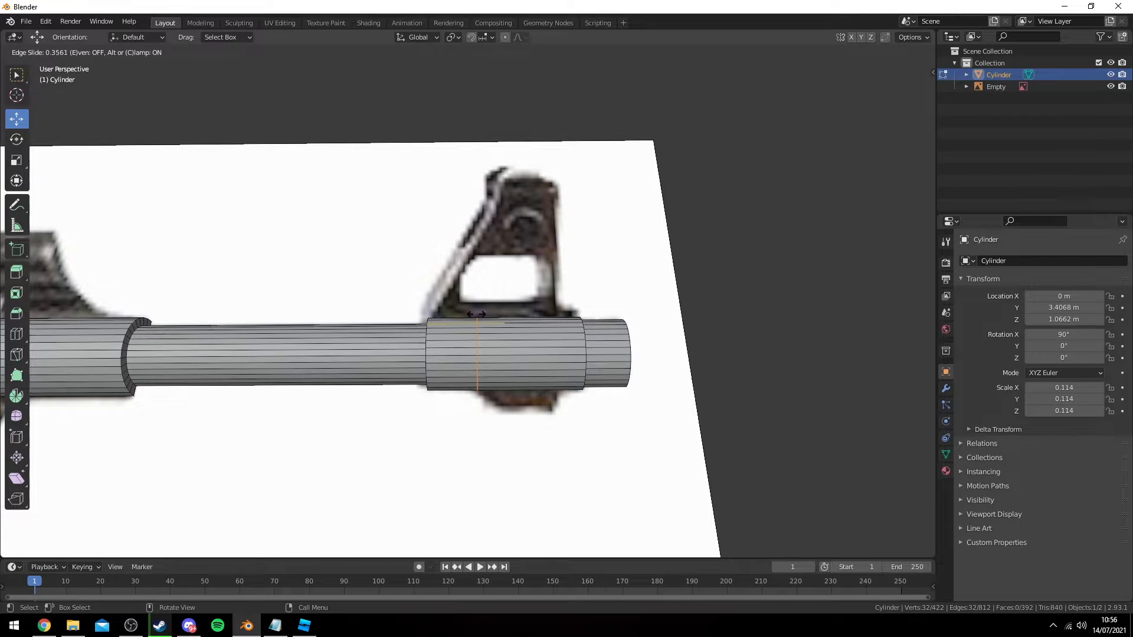
click(476, 314)
- Add a second loop cut near the sleeve's front end, slid by a factor of about -0.52
middle_drag(477, 319, 513, 324)
key(3)
click(402, 218)
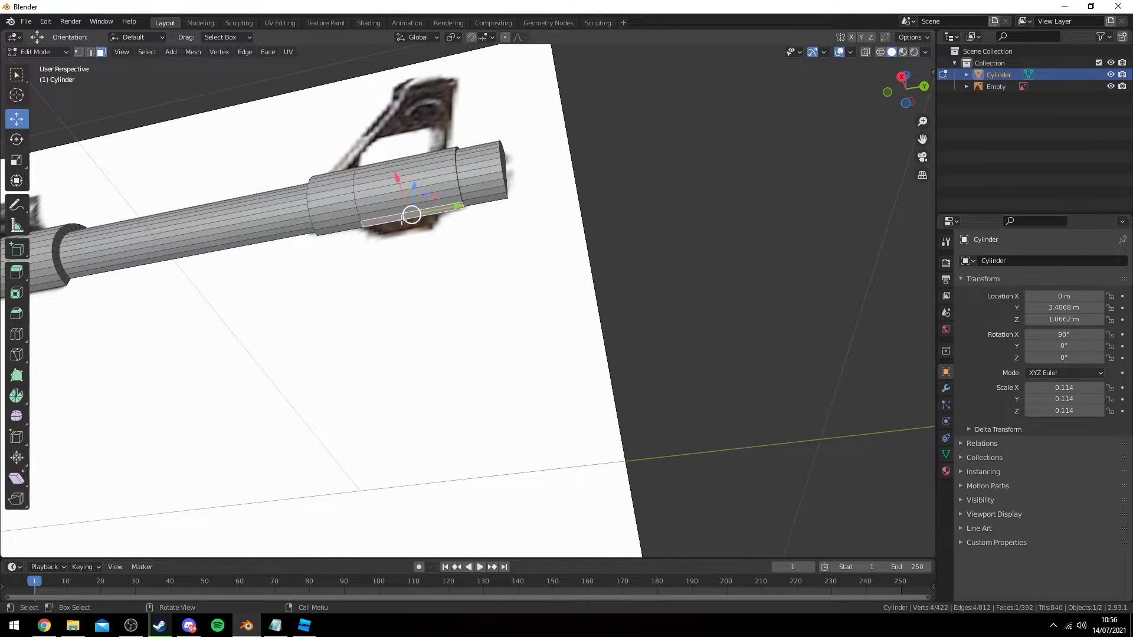
key(ctrl+r)
click(451, 157)
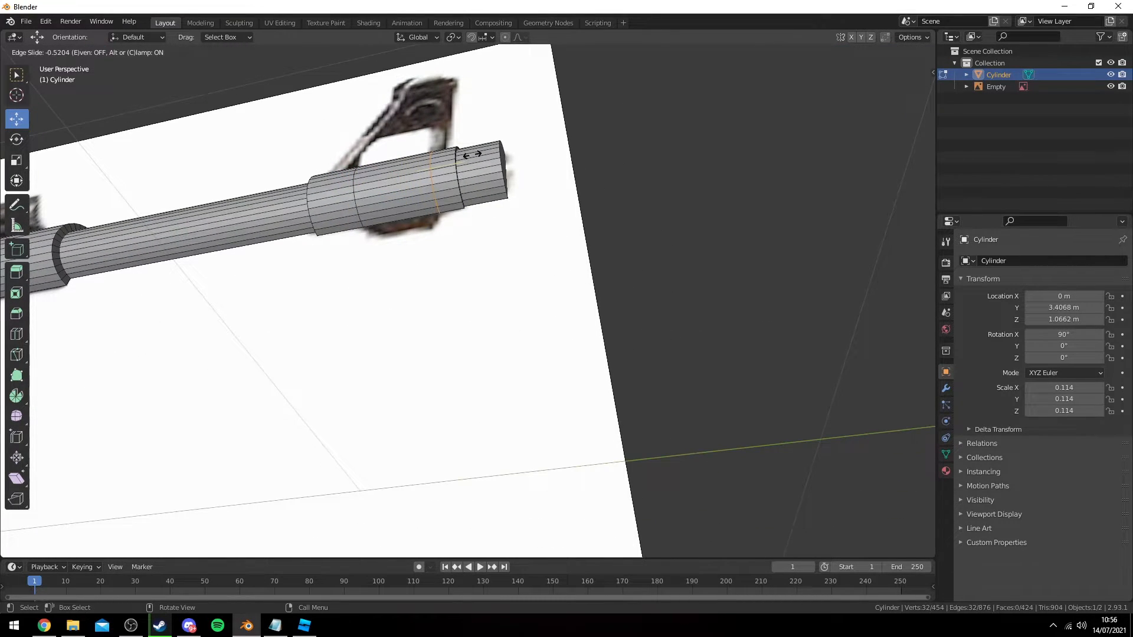
click(472, 155)
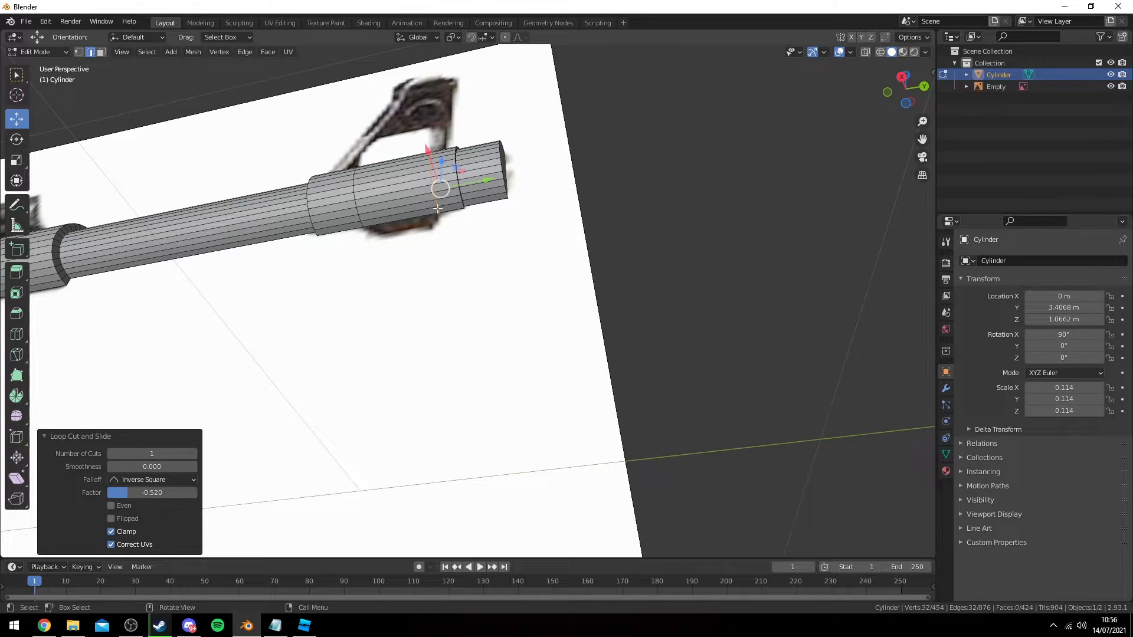
- Extrude the two underside faces between the sleeve's loop cuts and move them down about 0.067 m to form a lug
scroll(437, 209, up, 3)
key(3)
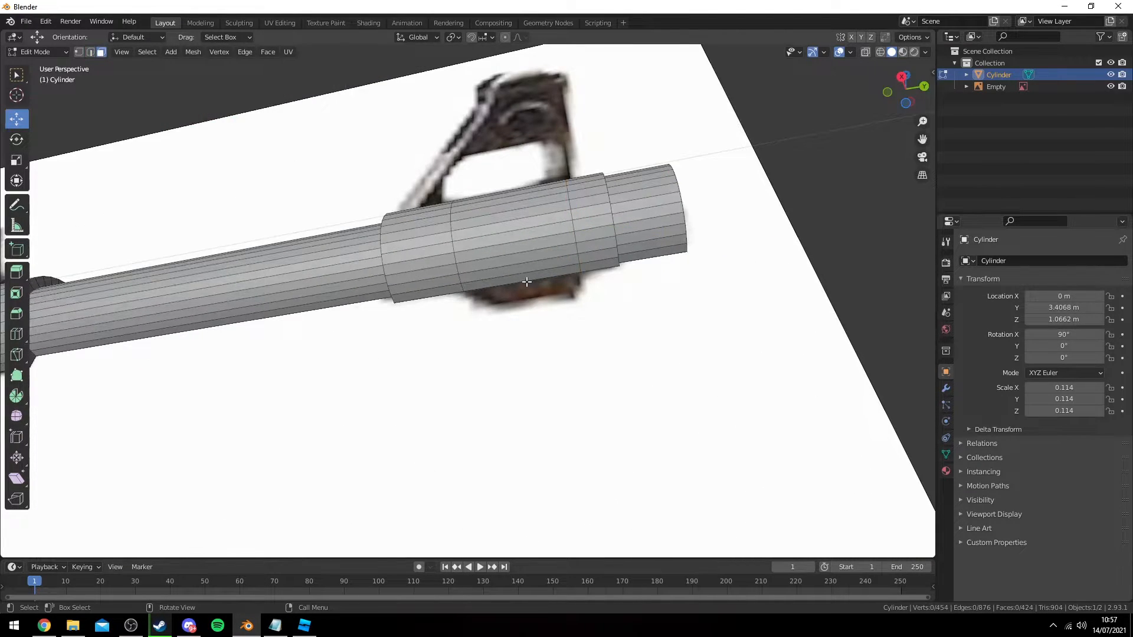
key(z)
click(496, 277)
shift+click(472, 260)
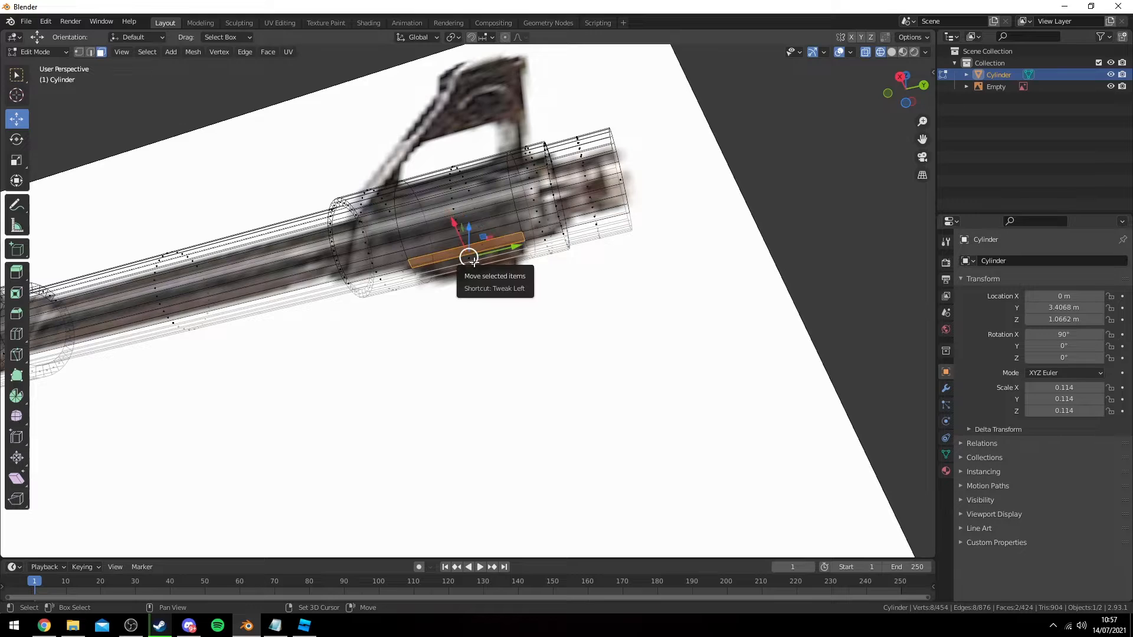
key(ctrl+z)
shift+click(474, 261)
key(z)
click(550, 272)
middle_drag(557, 275, 589, 293)
key(e)
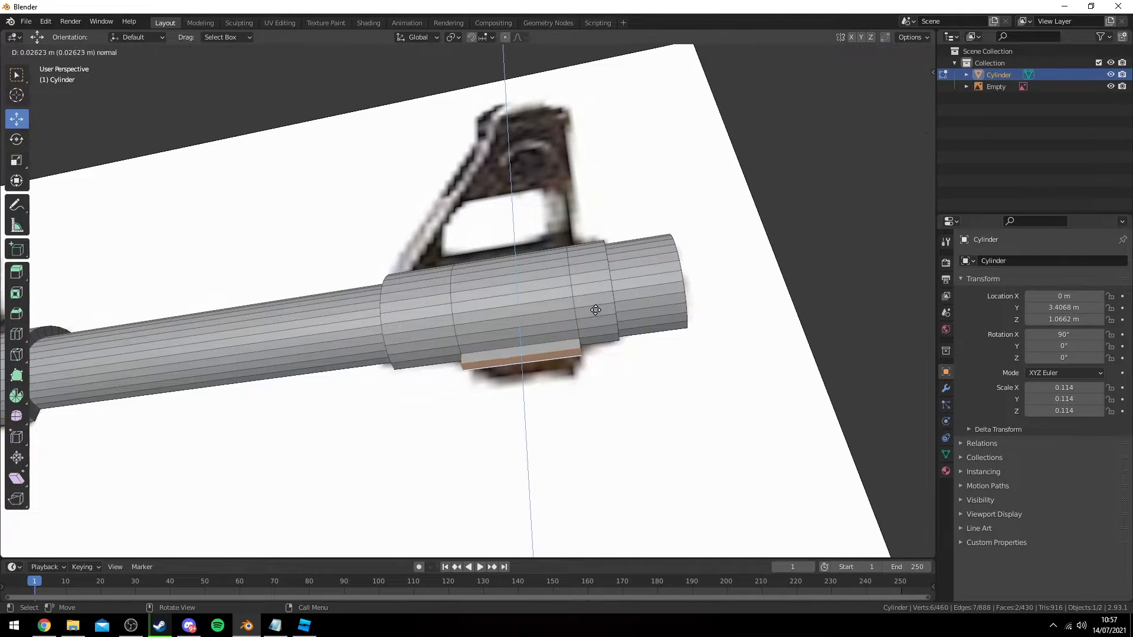
right_click(594, 311)
drag(519, 314, 526, 342)
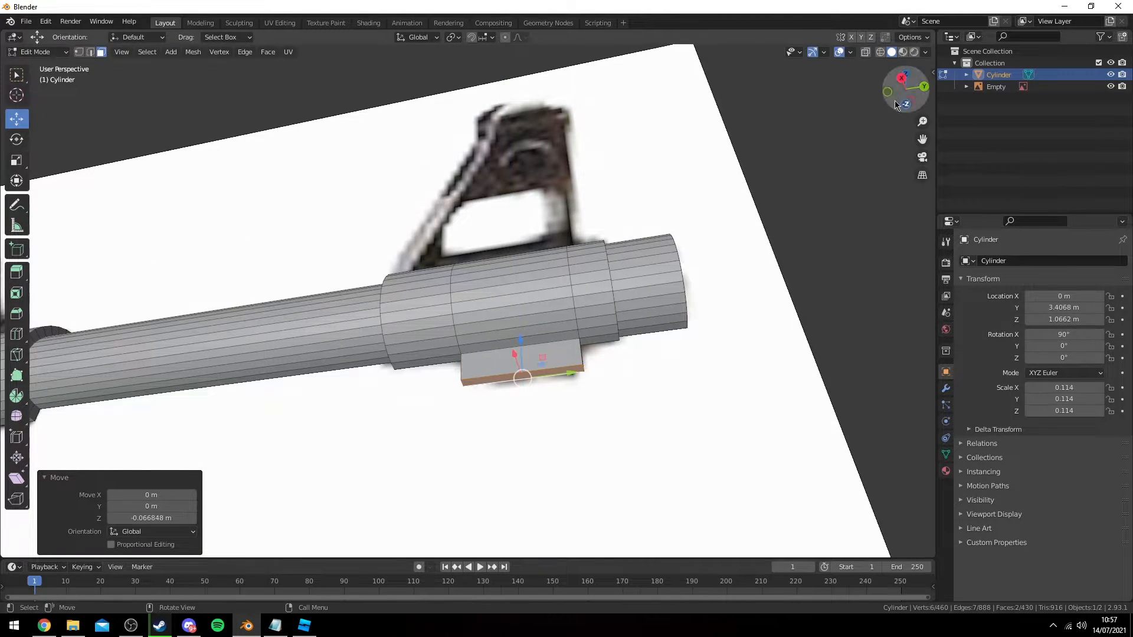
- Move the lug's lower corners inward along Y to match the tapered shape in the reference, and return to Object Mode
click(899, 82)
key(z)
click(671, 339)
shift+middle_drag(670, 545, 700, 399)
scroll(699, 399, up, 2)
key(1)
shift+middle_drag(655, 433, 575, 324)
scroll(573, 328, up, 6)
drag(307, 353, 435, 362)
mouse_move(564, 347)
mouse_down()
mouse_move(518, 381)
mouse_move(550, 360)
mouse_up()
key(z)
key(Tab)
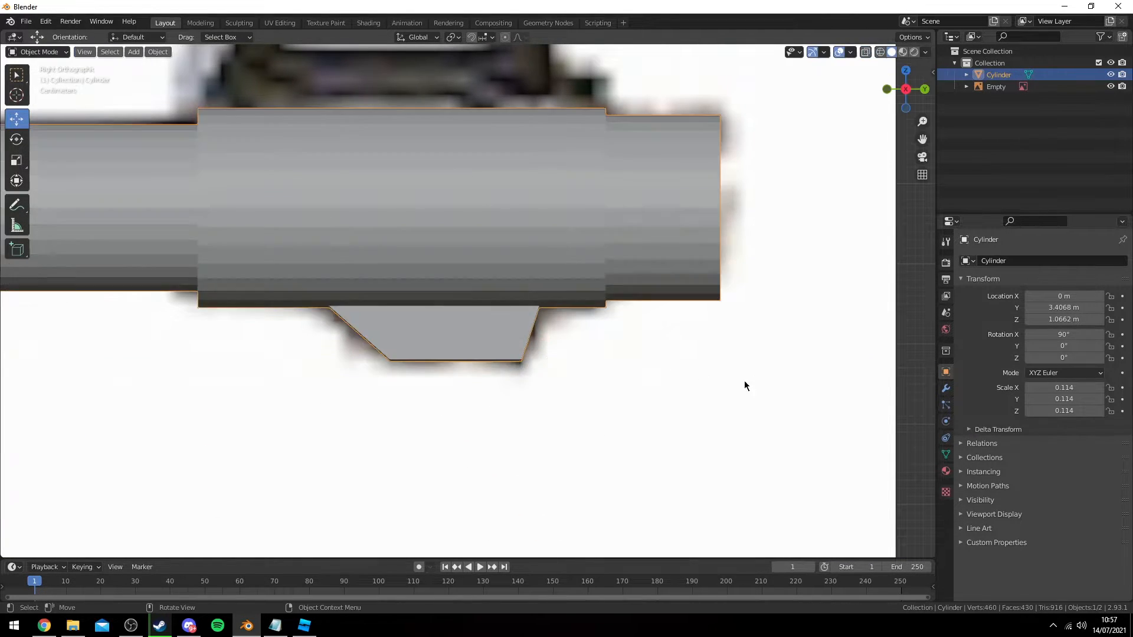
- Examine the finished barrel against the whole rifle reference from several angles and in the right orthographic view
scroll(744, 380, down, 4)
click(726, 363)
middle_drag(725, 363, 661, 334)
scroll(413, 295, down, 4)
middle_drag(386, 293, 626, 320)
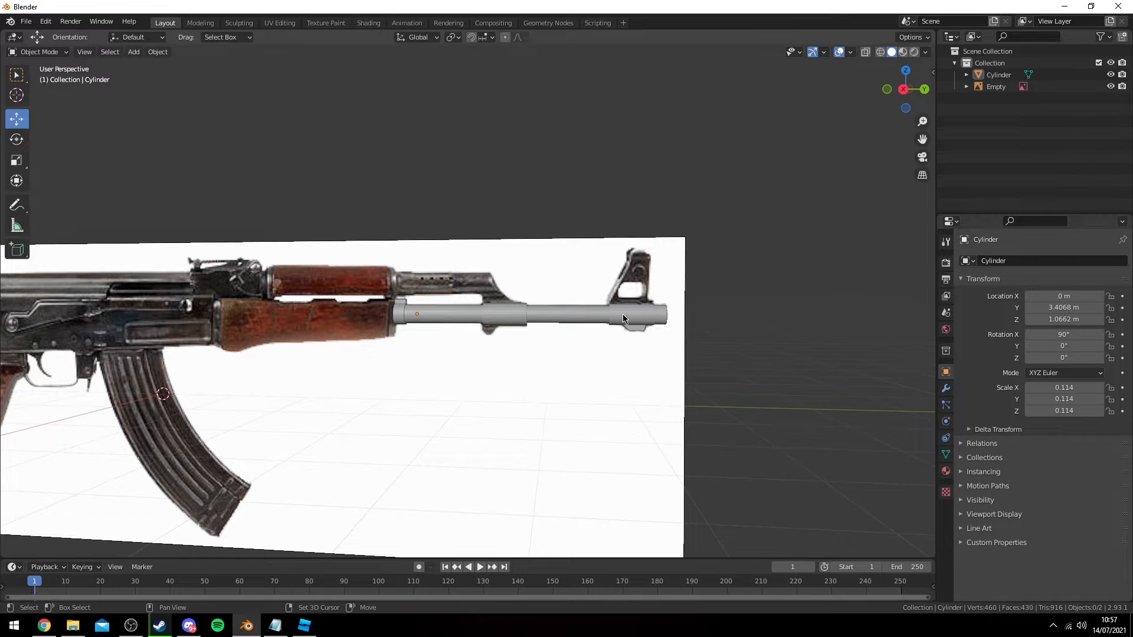
middle_drag(622, 314, 422, 359)
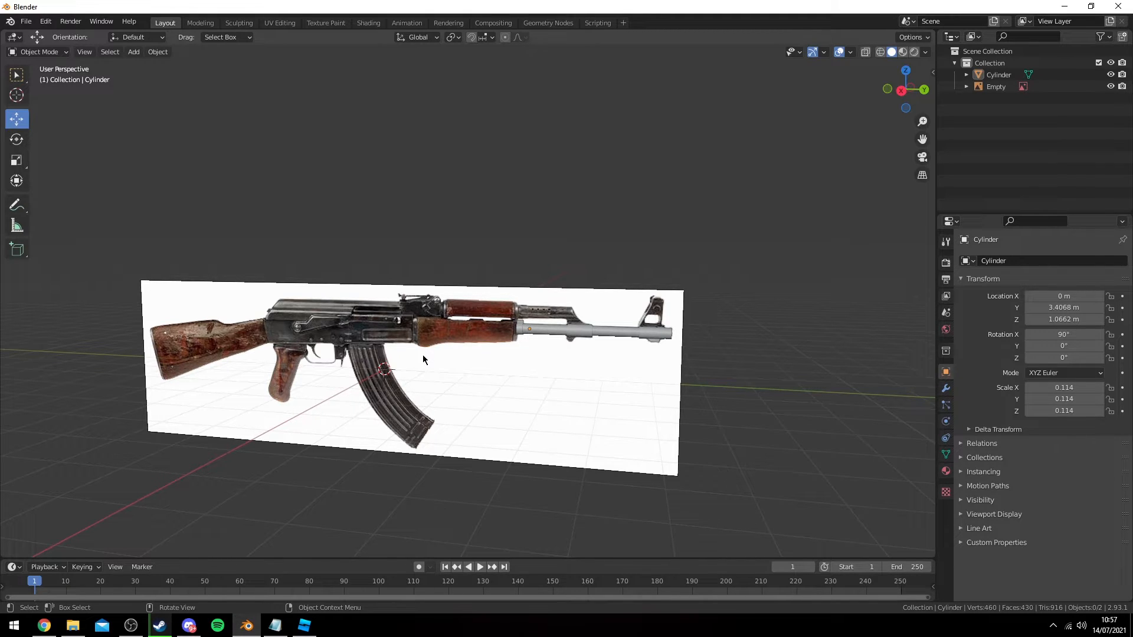
middle_drag(437, 359, 467, 269)
shift+middle_drag(467, 269, 544, 300)
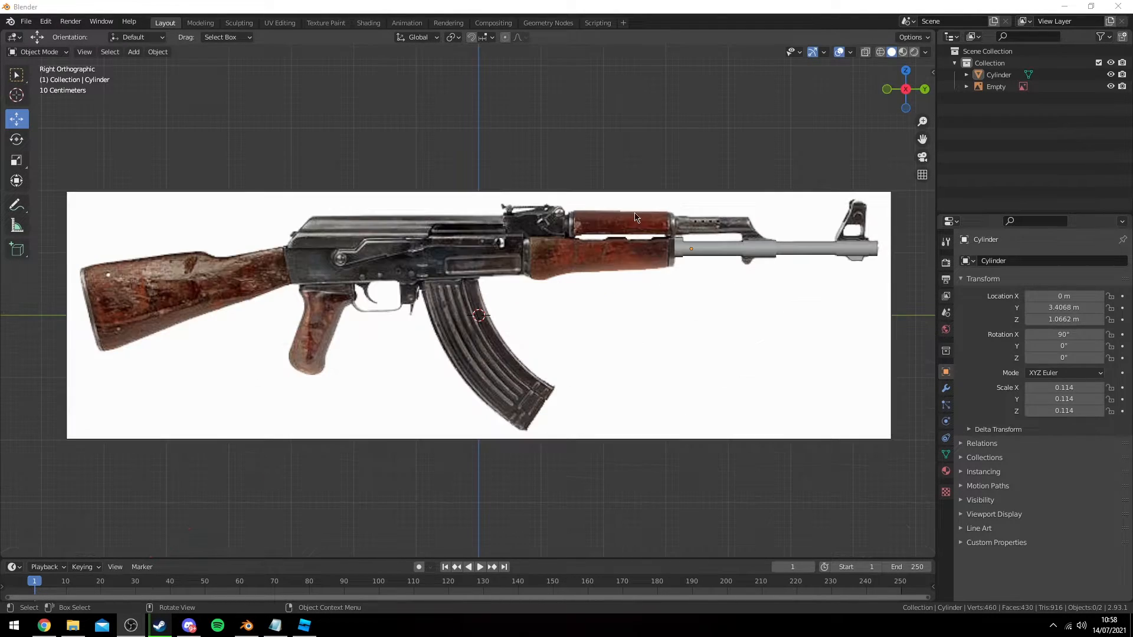
middle_drag(727, 200, 670, 147)
click(905, 91)
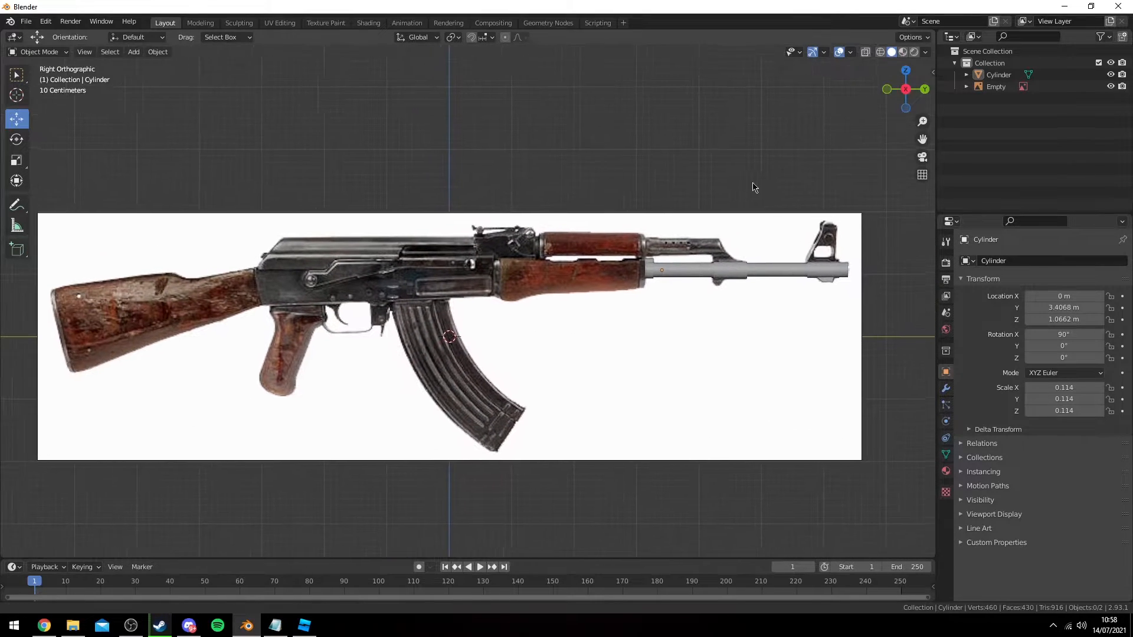
shift+middle_drag(558, 190, 522, 182)
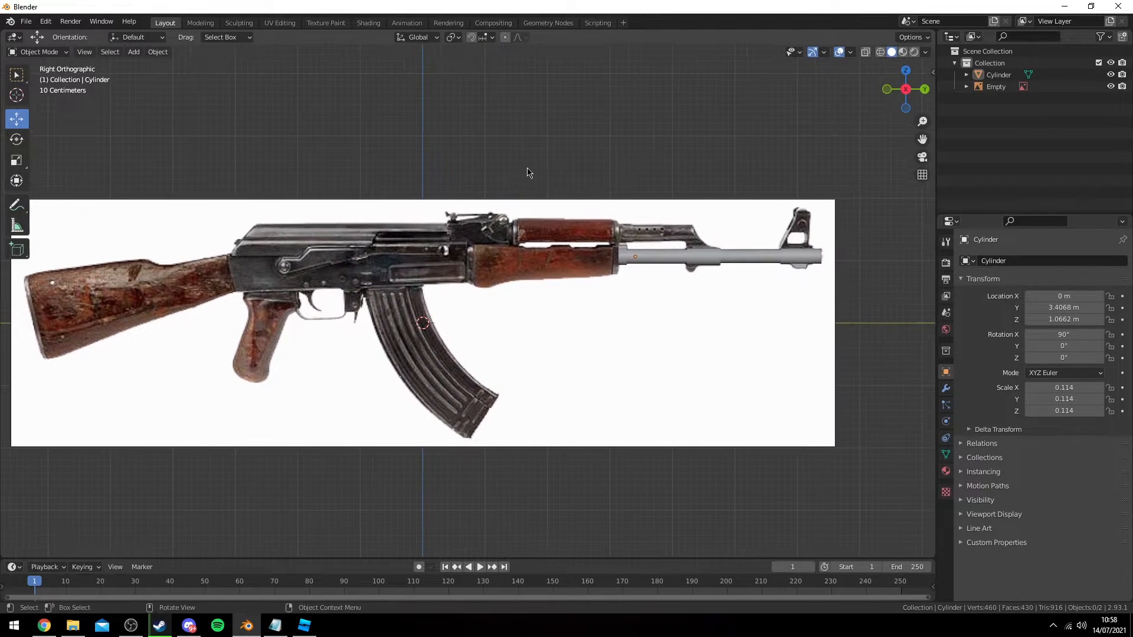
shift+middle_drag(766, 194, 489, 275)
scroll(454, 235, up, 2)
scroll(751, 171, up, 1)
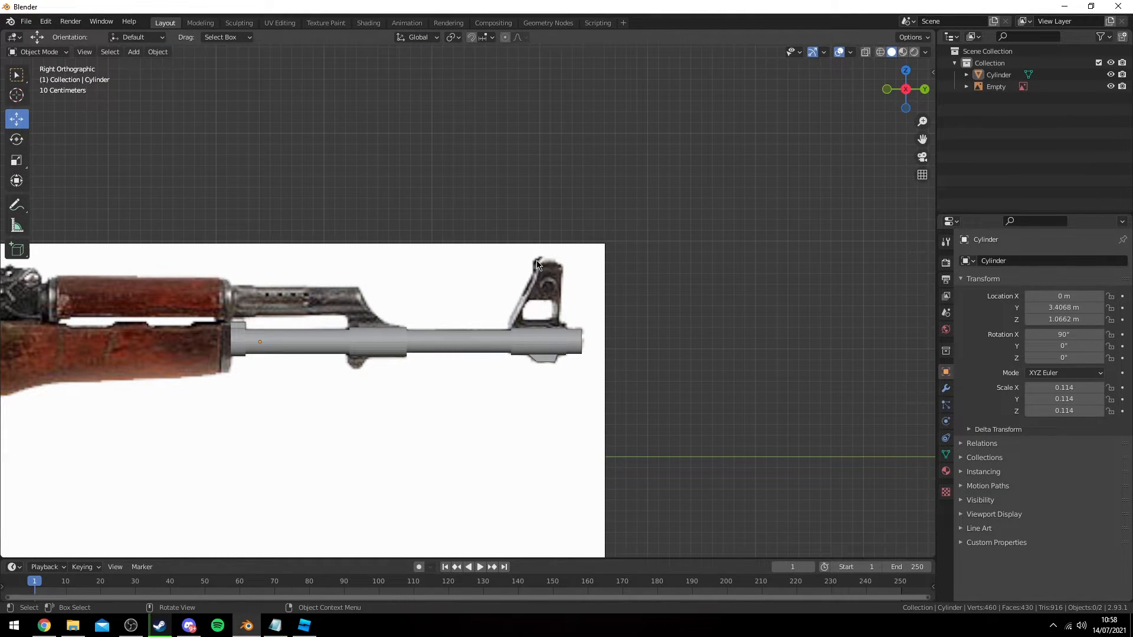
shift+middle_drag(389, 272, 430, 263)
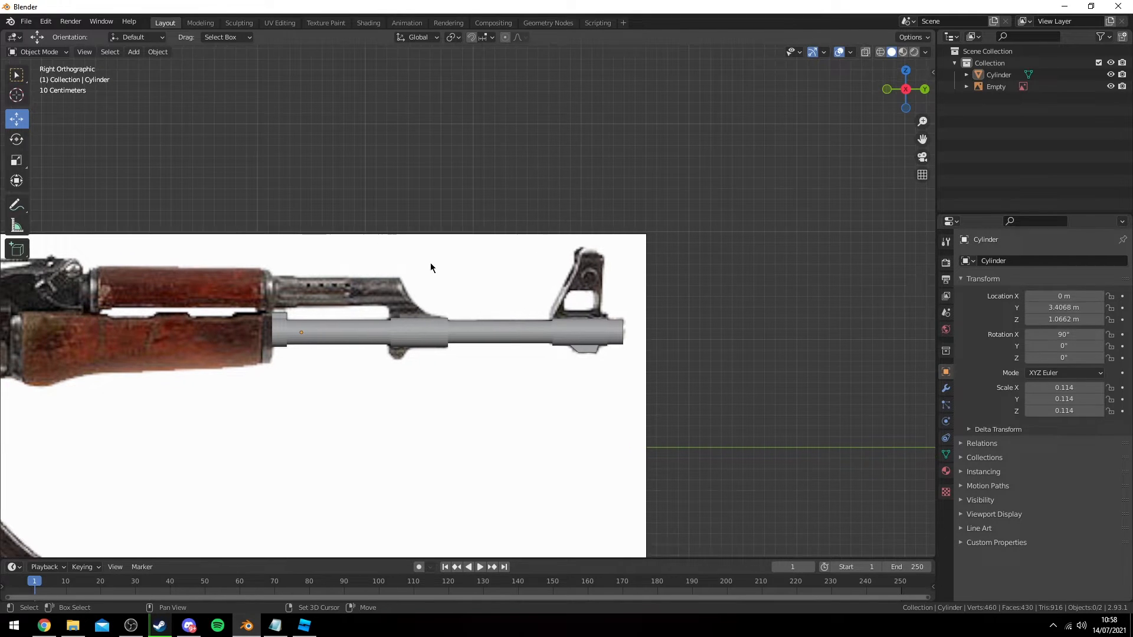
- Add a cube and move it to the front sight at Y 6 m and Z 1.4 m
click(133, 52)
mouse_move(147, 65)
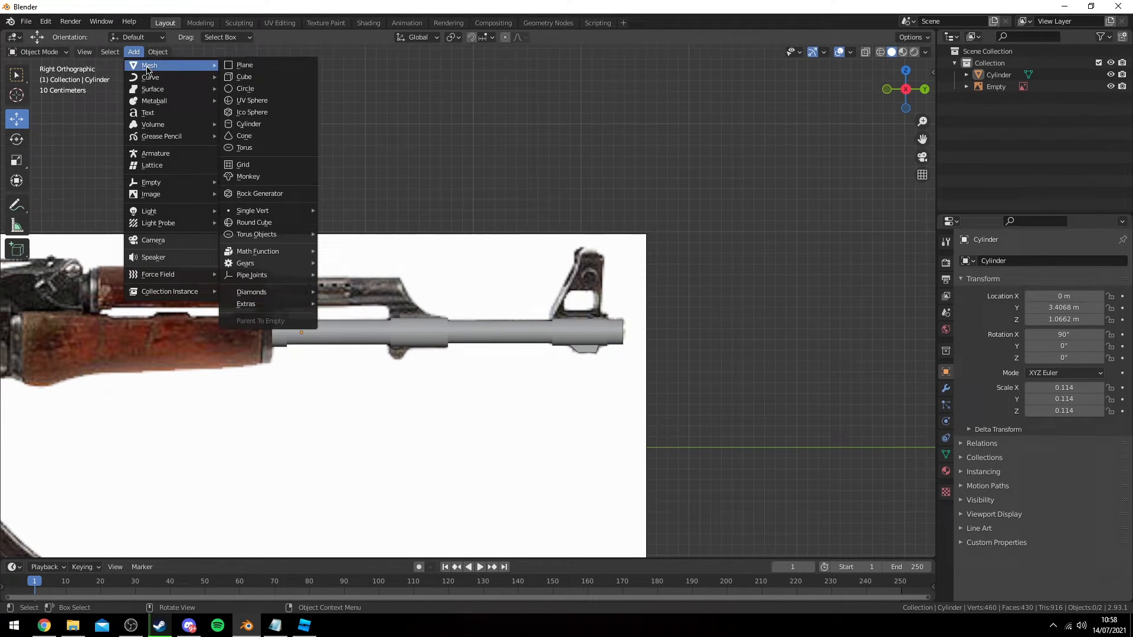
click(254, 76)
scroll(360, 269, down, 1)
ctrl+drag(262, 373, 526, 271)
scroll(526, 271, up, 2)
- Scale the cube to 0.2 and its X width by a further 0.3, and lower it about 0.045 m onto the barrel
key(s)
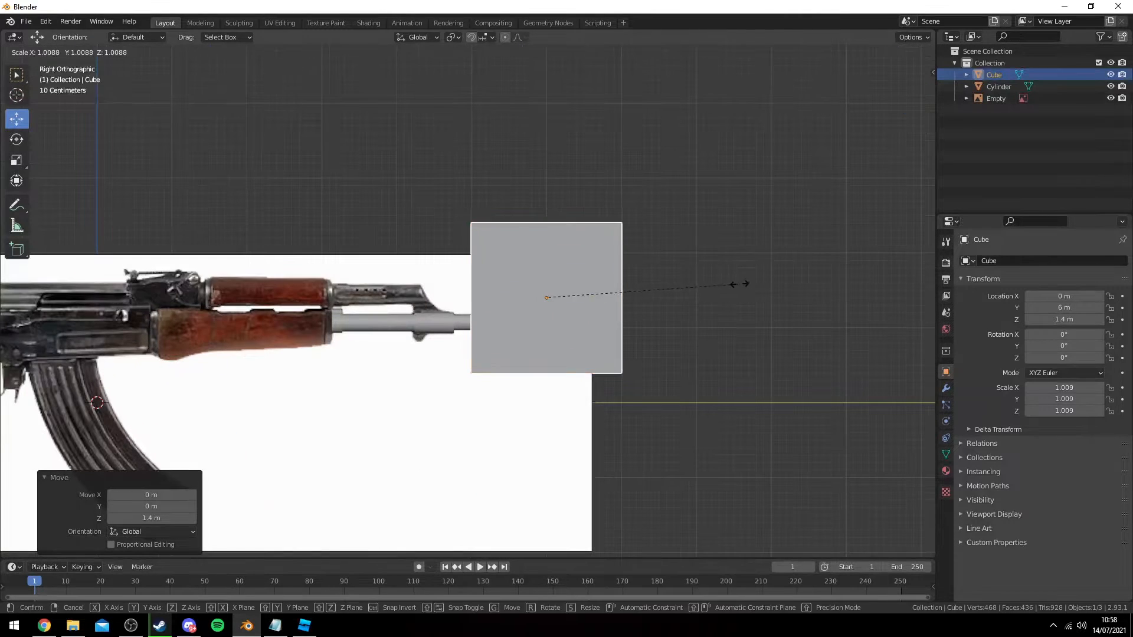
click(549, 299)
middle_drag(549, 300, 710, 336)
key(s)
key(x)
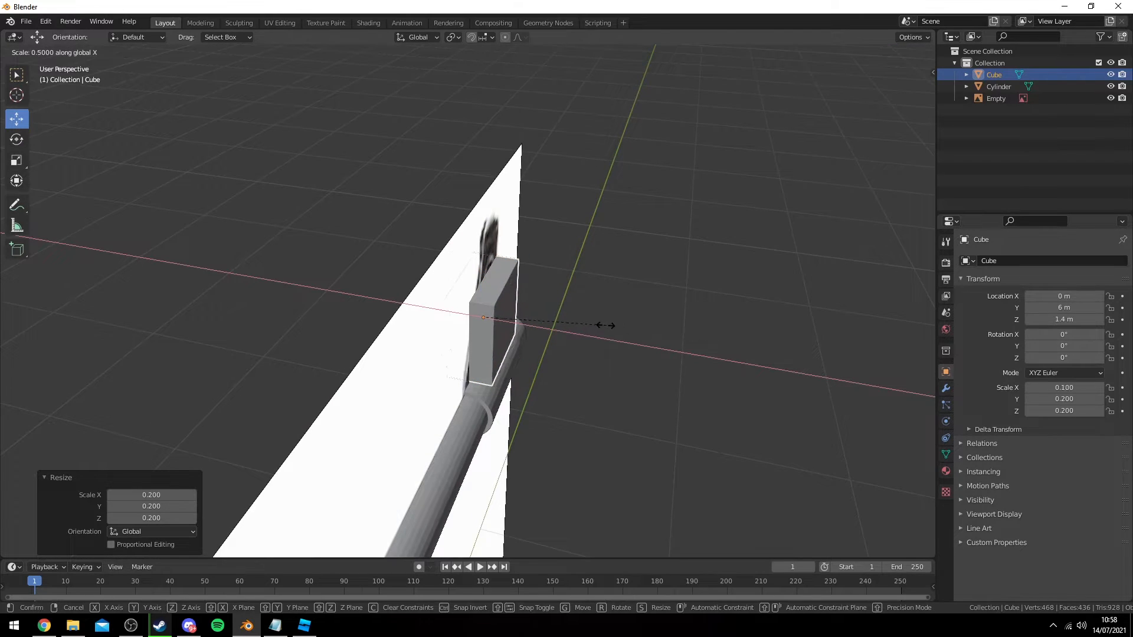
click(533, 321)
middle_drag(578, 299, 472, 260)
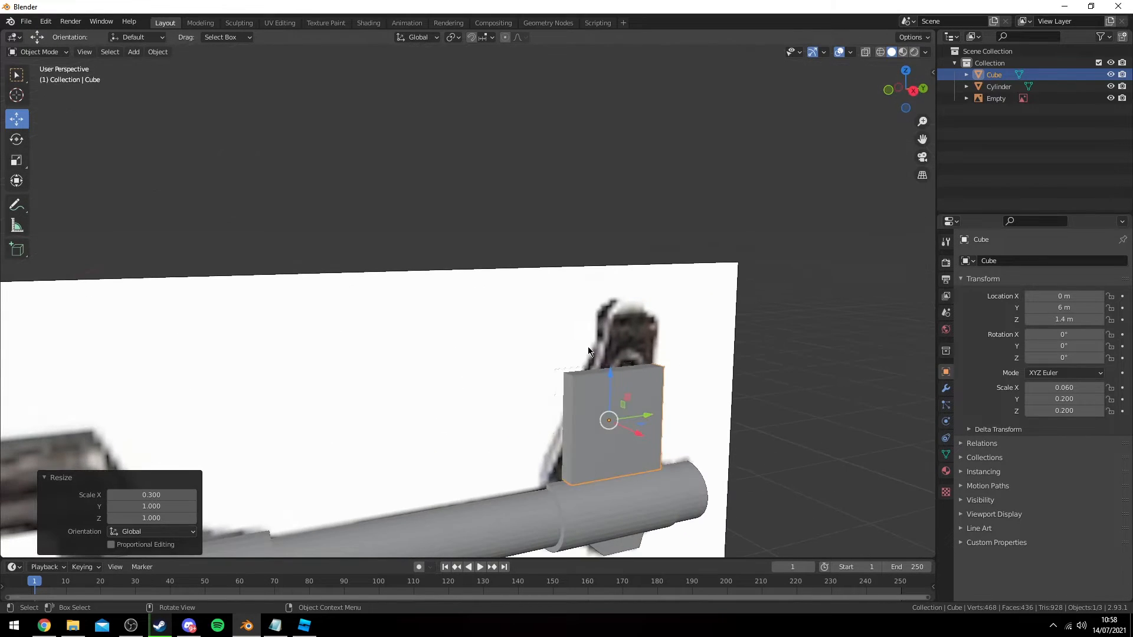
drag(612, 384, 612, 396)
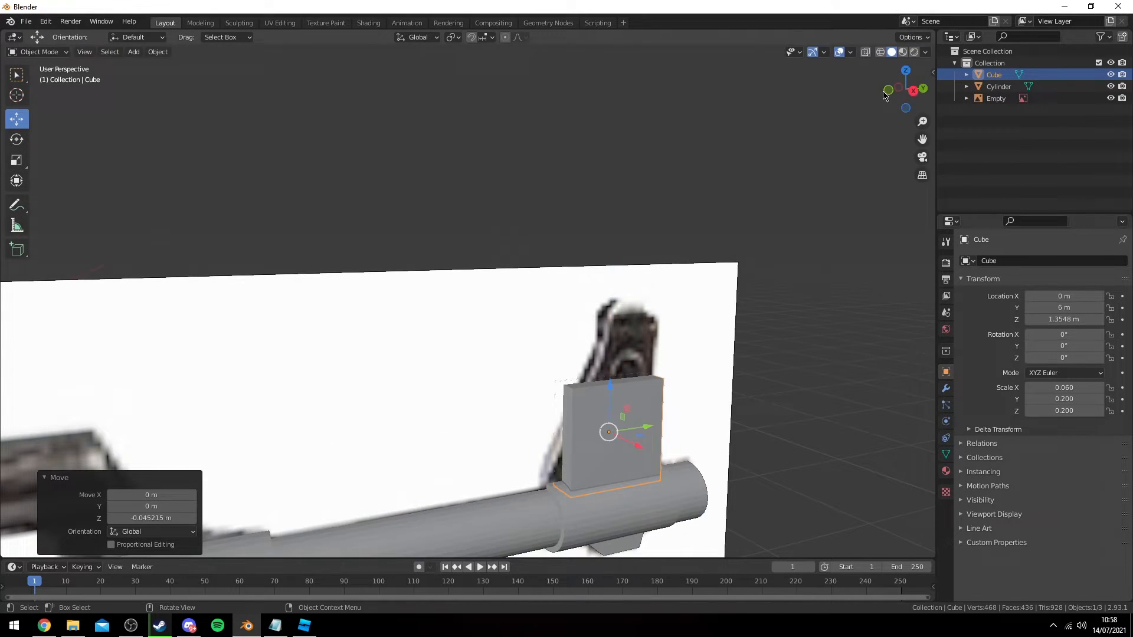
- Move the cube's corner vertices in the right view to follow the slanted outline of the reference's front sight
click(912, 96)
key(Tab)
key(z)
click(452, 358)
click(465, 417)
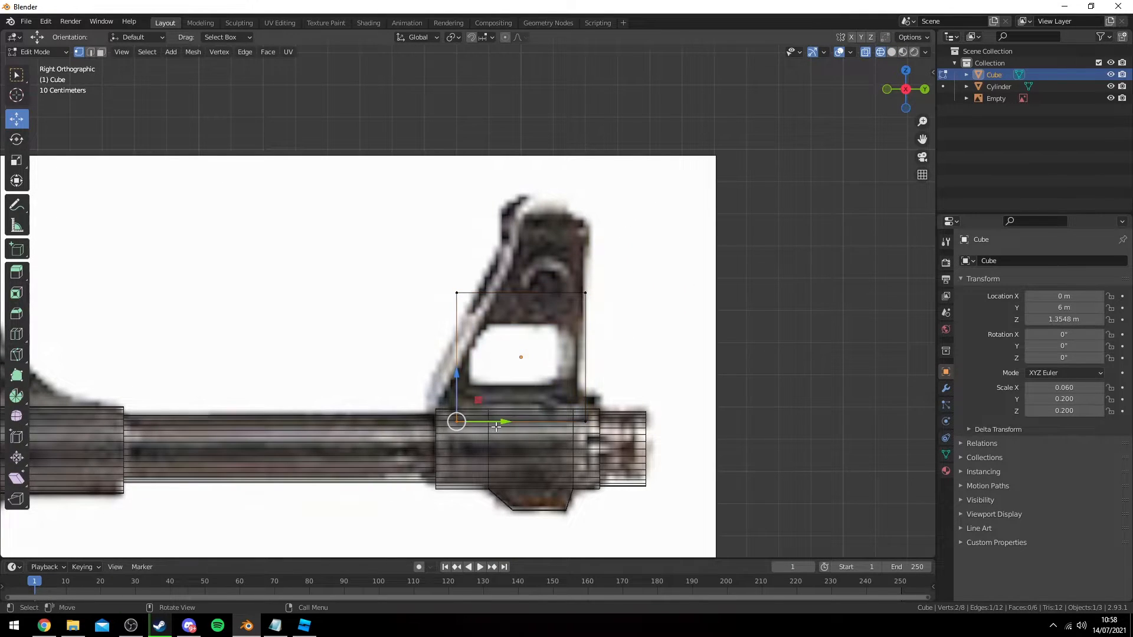
drag(492, 422, 458, 410)
drag(478, 258, 516, 229)
drag(597, 250, 561, 304)
drag(583, 254, 583, 214)
drag(603, 403, 564, 441)
drag(624, 421, 614, 422)
drag(577, 383, 577, 379)
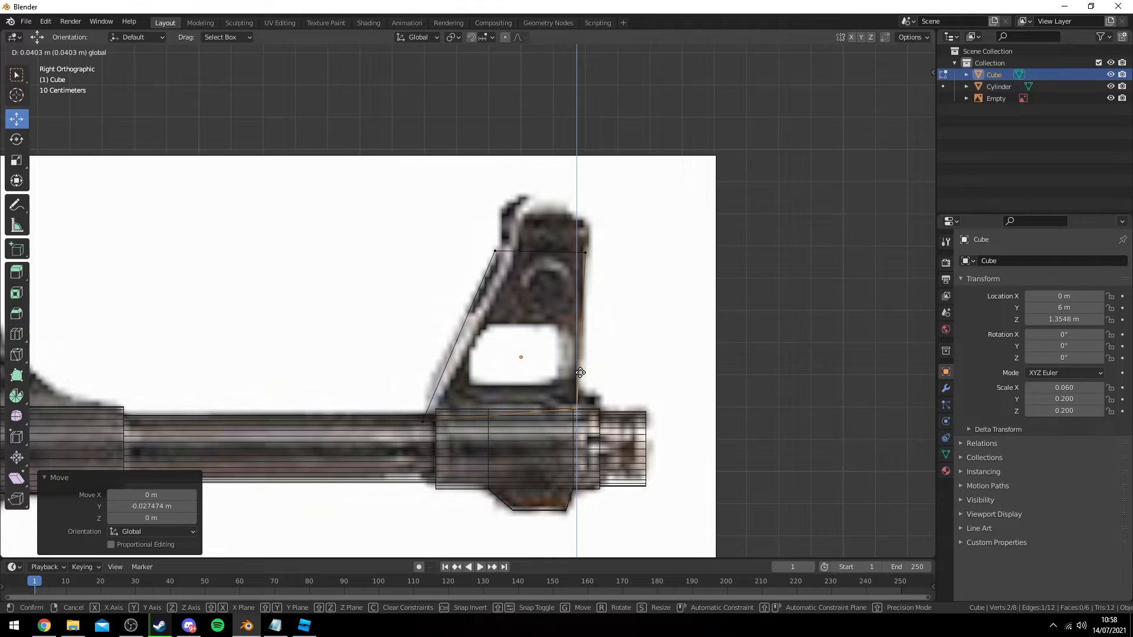
drag(581, 373, 581, 372)
- Select both side faces of the front sight block and inset them by about 0.31 m
key(z)
key(3)
key(z)
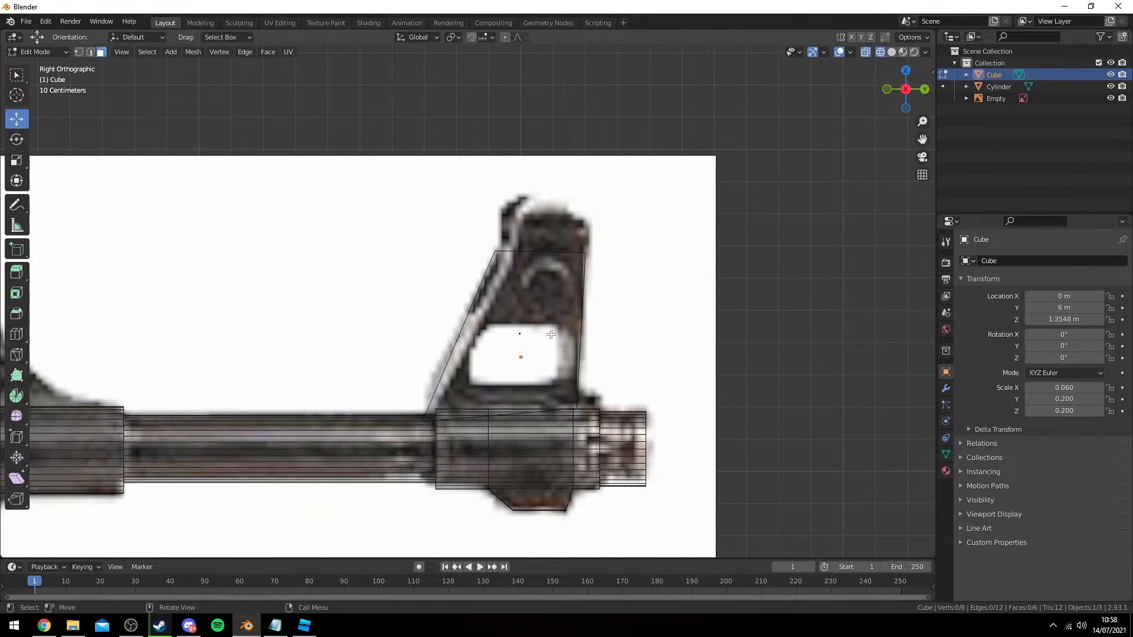
drag(541, 319, 505, 355)
key(z)
shift+middle_drag(700, 337, 663, 277)
key(z)
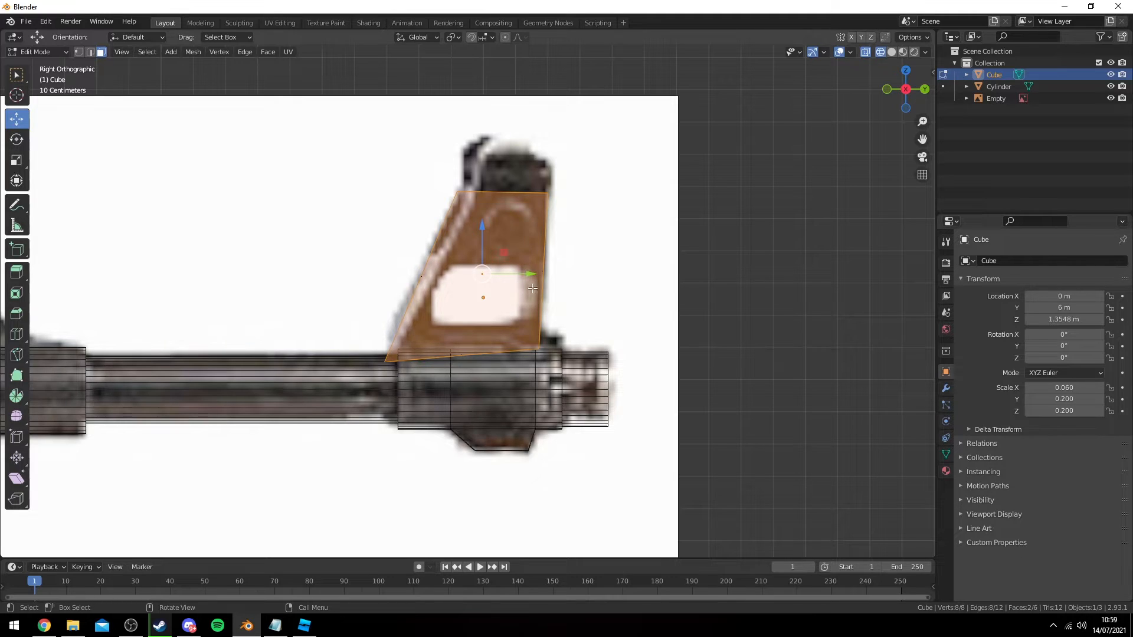
key(z)
key(i)
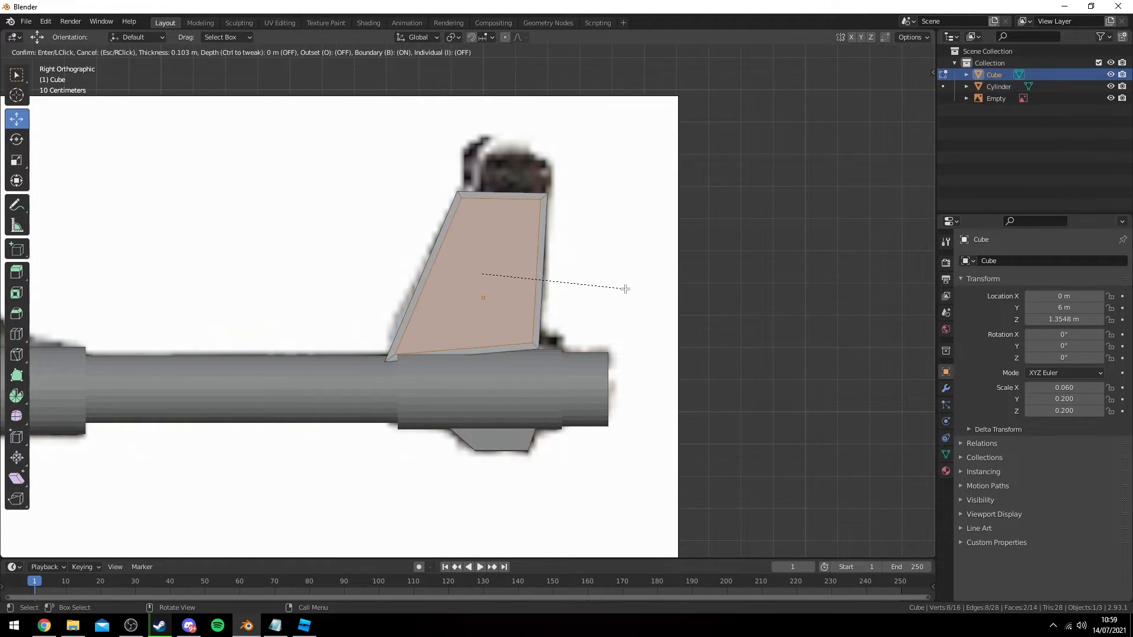
click(614, 289)
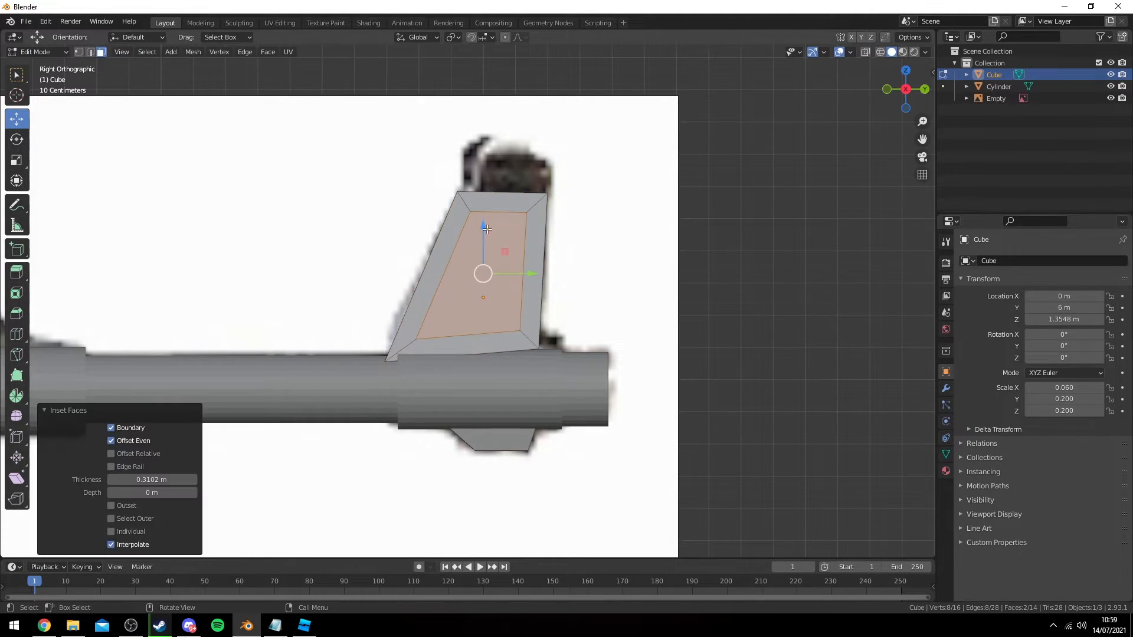
- Move the inset faces' corner vertices to match the white opening in the reference's front sight
key(z)
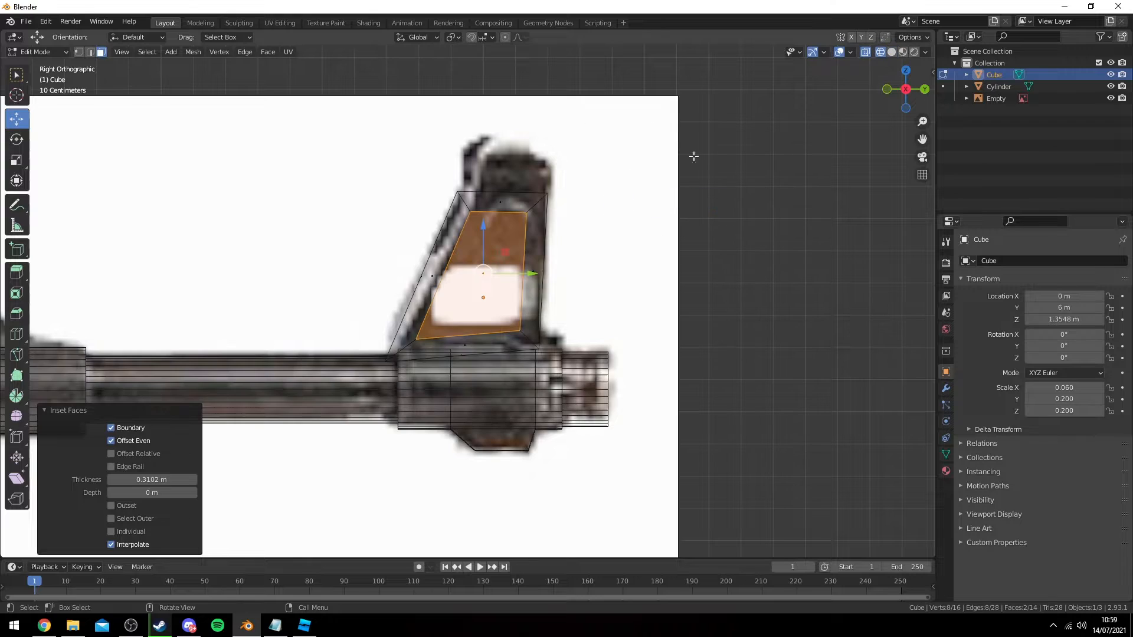
click(906, 94)
click(906, 93)
scroll(696, 184, up, 2)
key(1)
drag(542, 164, 543, 251)
drag(492, 164, 462, 183)
drag(468, 179, 437, 254)
drag(406, 338, 383, 366)
drag(396, 358, 417, 339)
drag(554, 328, 531, 354)
drag(542, 343, 543, 335)
key(z)
click(636, 324)
- Delete the inset faces on both sides of the front sight to open the window, and return to Object Mode
key(3)
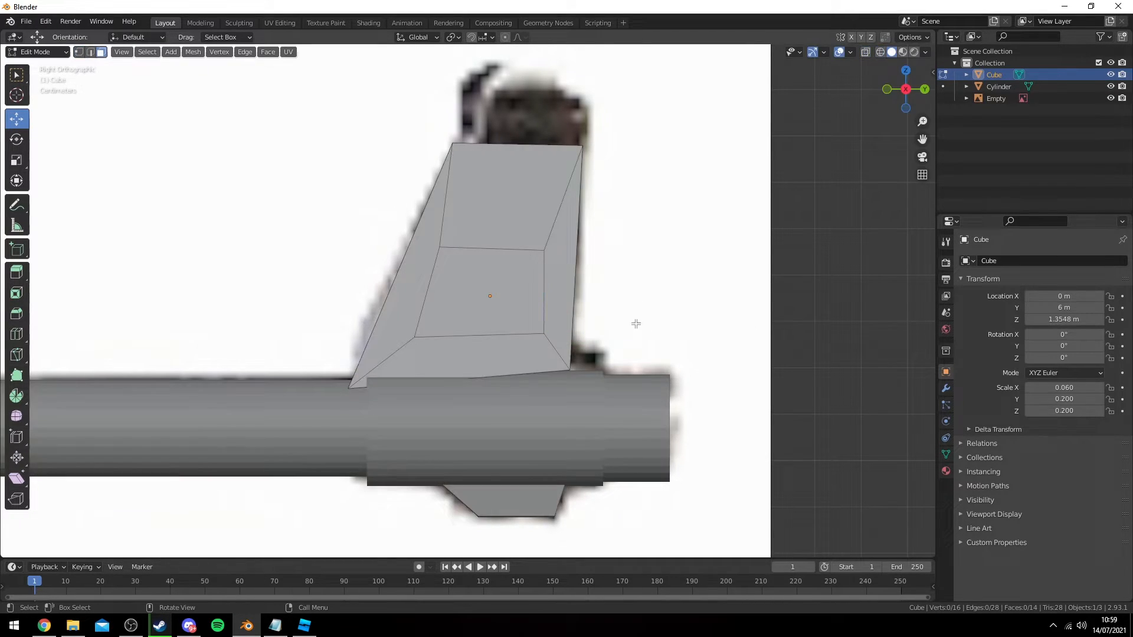
key(alt+z)
click(506, 297)
key(alt+z)
key(x)
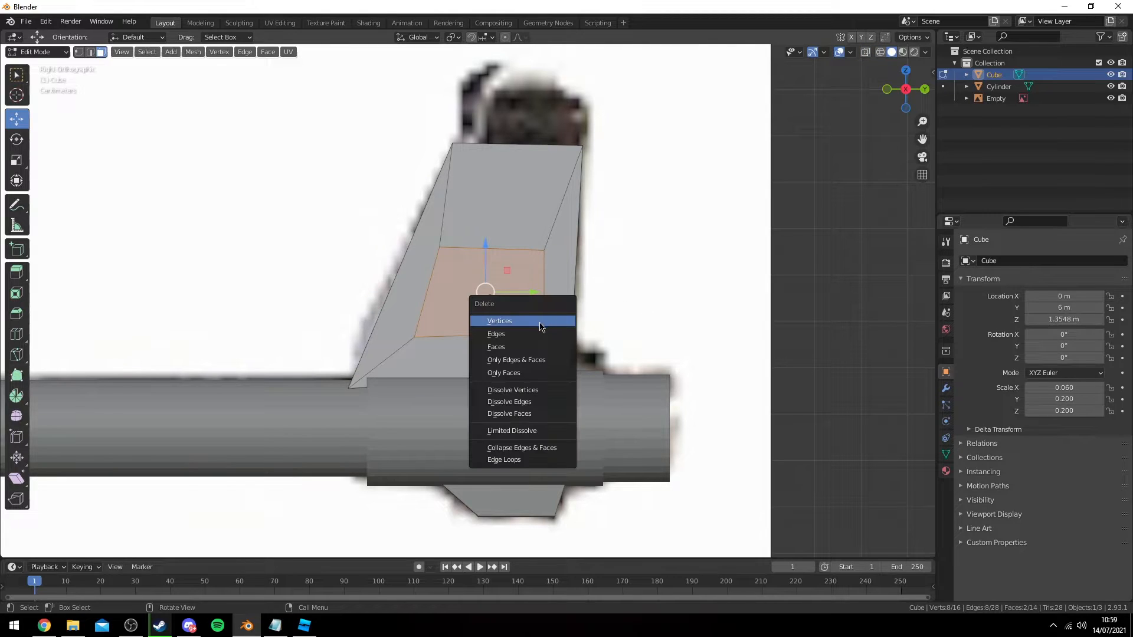
click(498, 347)
middle_drag(498, 346, 597, 280)
key(2)
key(Tab)
- Hide the rifle reference image and inspect the front sight's opening up close
scroll(625, 278, down, 3)
click(640, 279)
scroll(644, 288, down, 3)
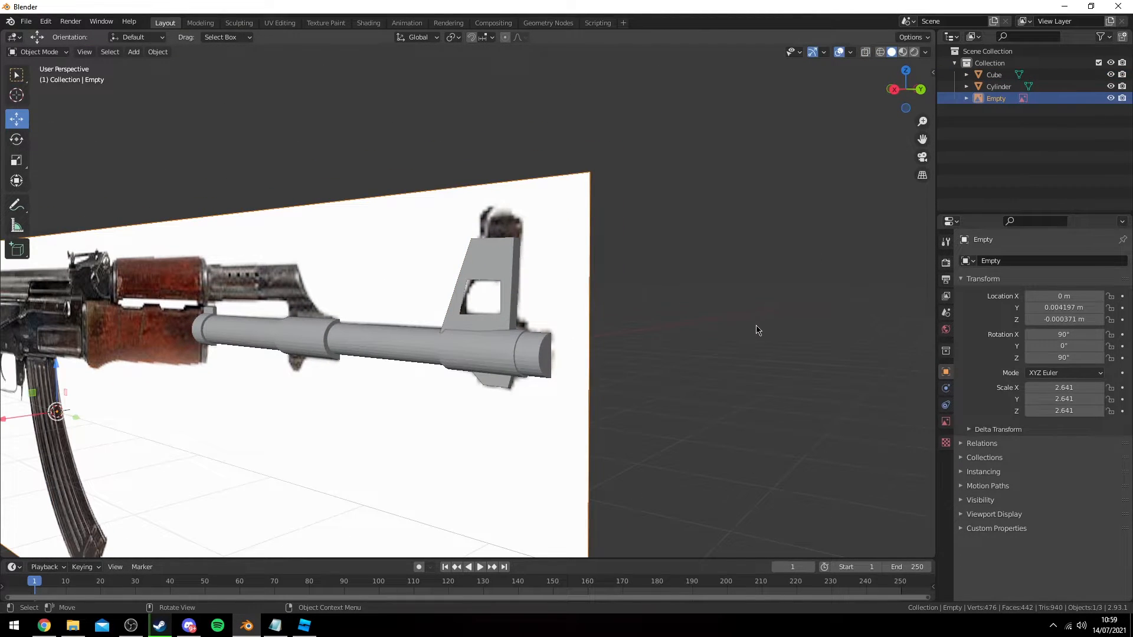
middle_drag(758, 329, 688, 328)
key(h)
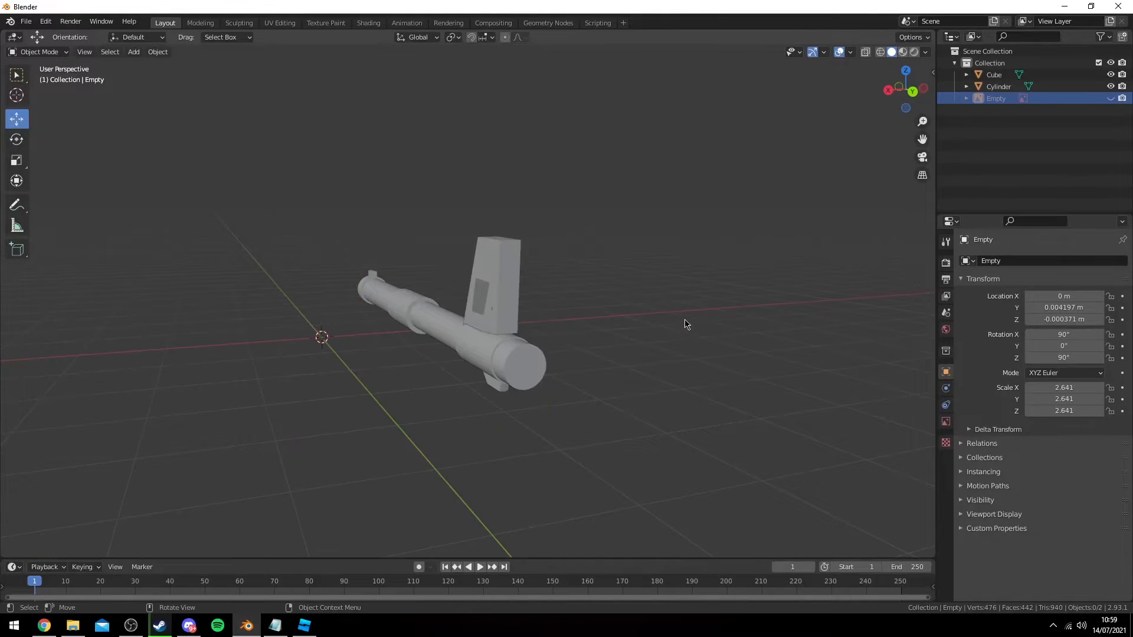
scroll(533, 283, up, 6)
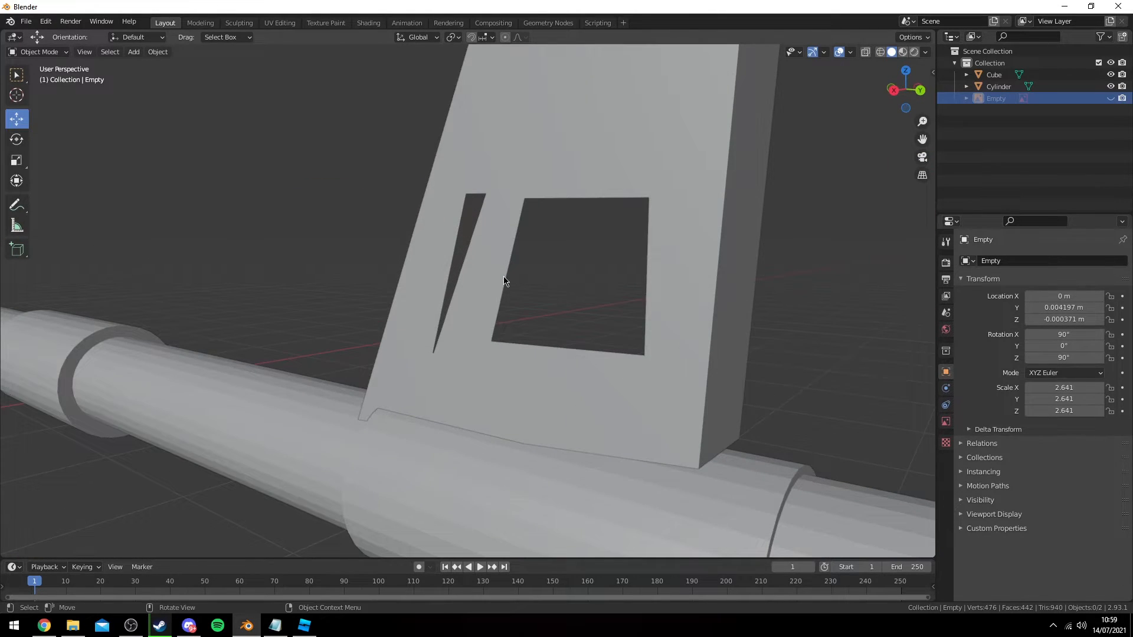
- Fill faces across the thickness of the front sight's window on its slanted rear side and its bottom
click(503, 281)
key(Tab)
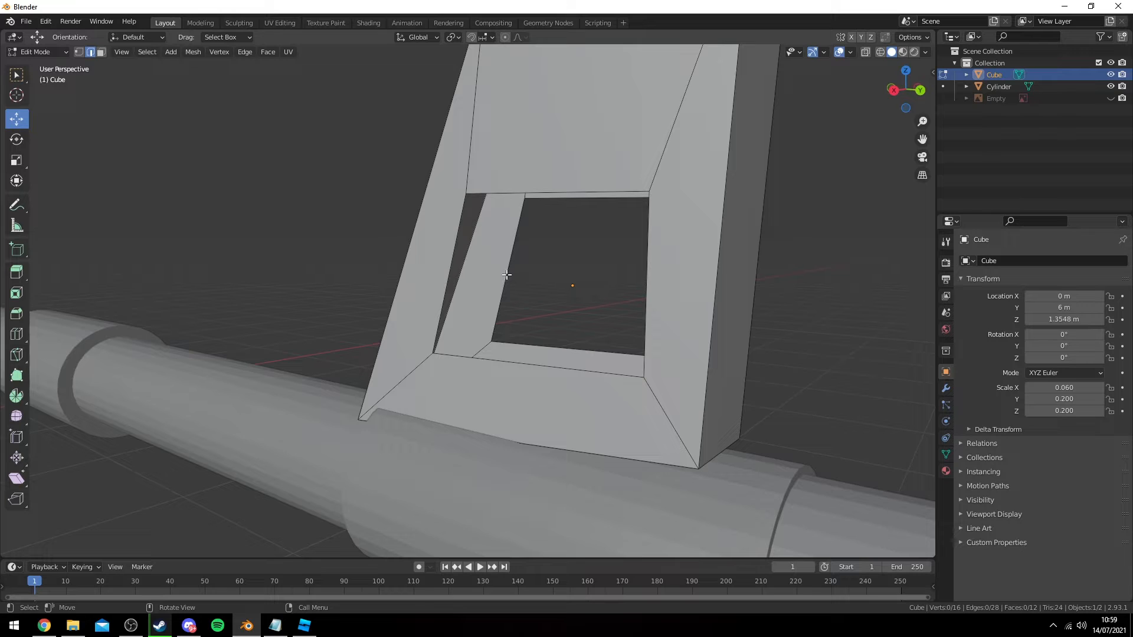
middle_drag(510, 268, 582, 257)
click(520, 257)
shift+click(496, 266)
key(f)
click(534, 330)
shift+click(501, 355)
key(f)
- Fill faces across the front and top inner sides of the front sight's window, and return to Object Mode
click(531, 315)
click(558, 308)
shift+click(510, 306)
key(f)
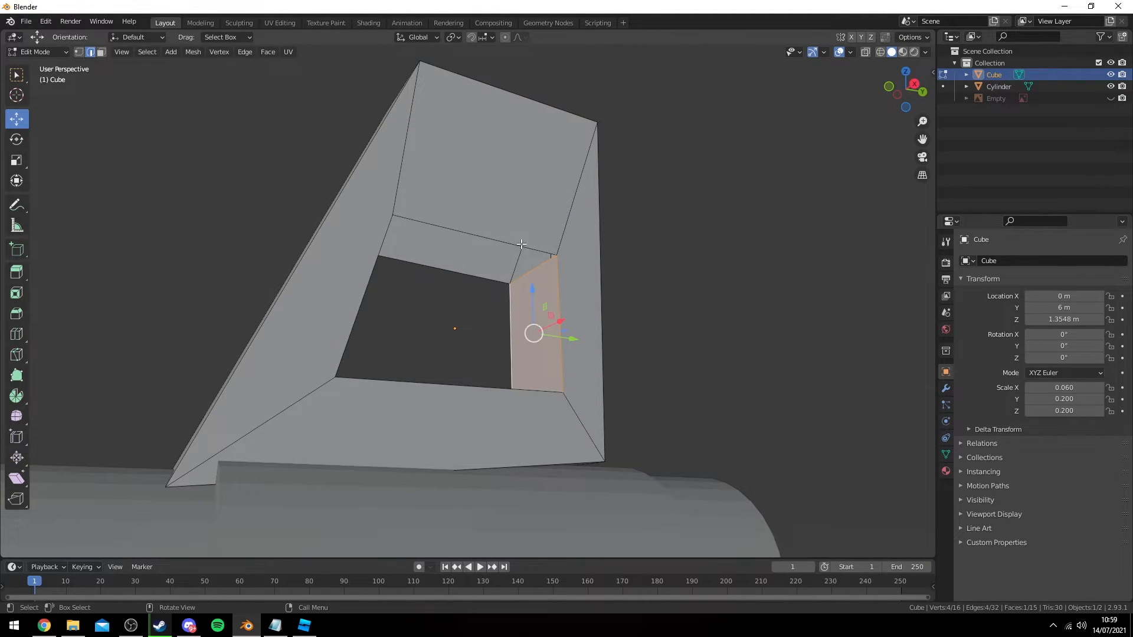
scroll(653, 236, down, 1)
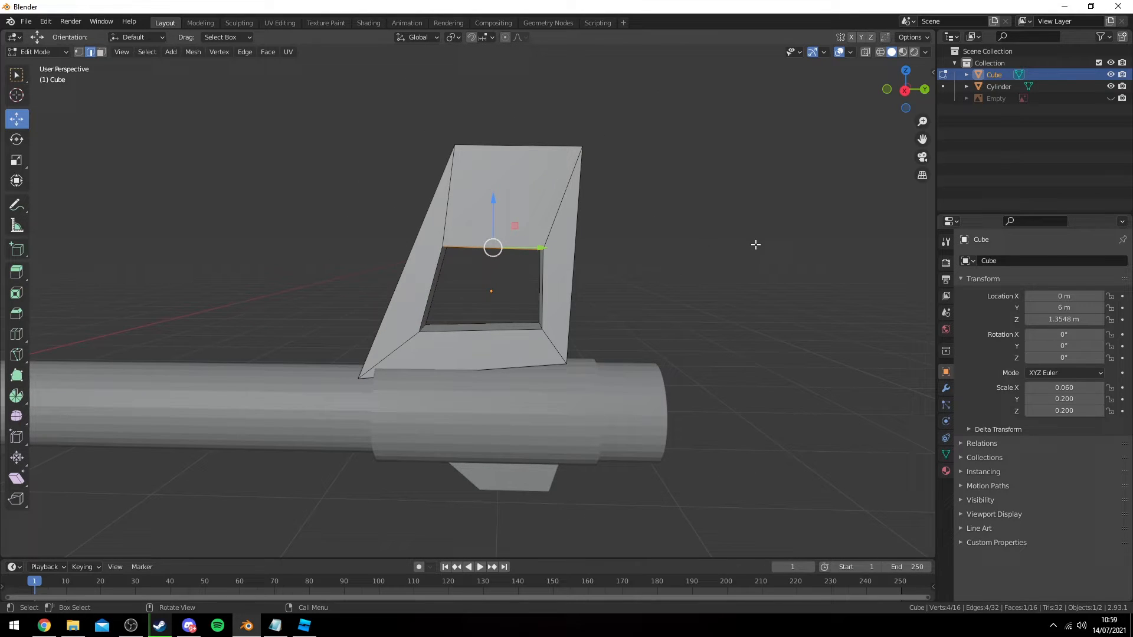
key(alt+a)
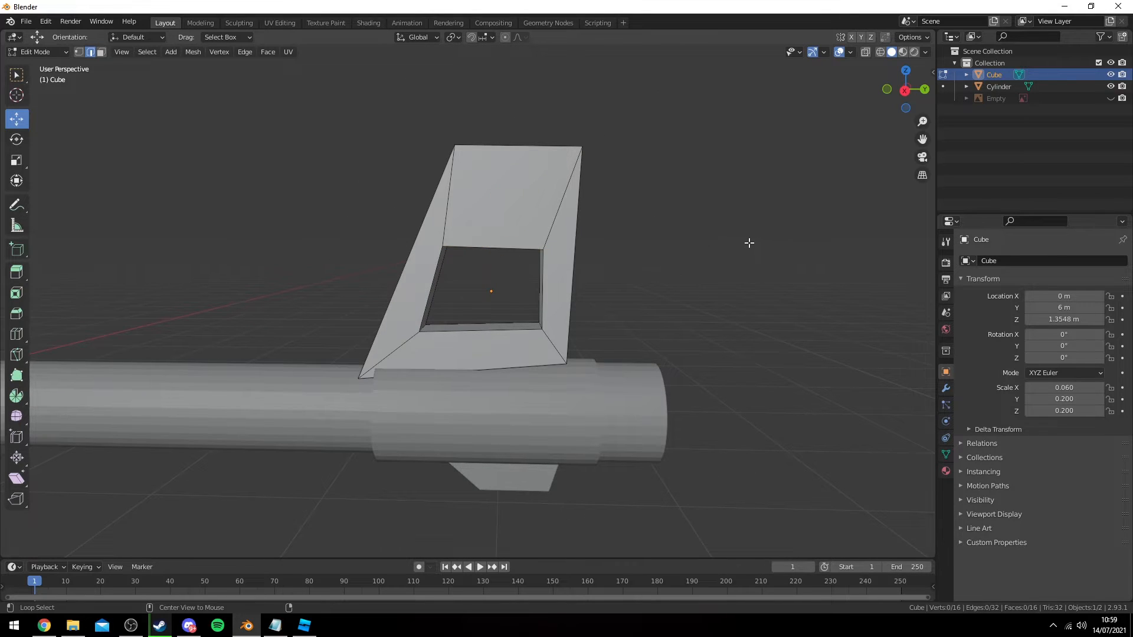
scroll(715, 246, down, 4)
key(Tab)
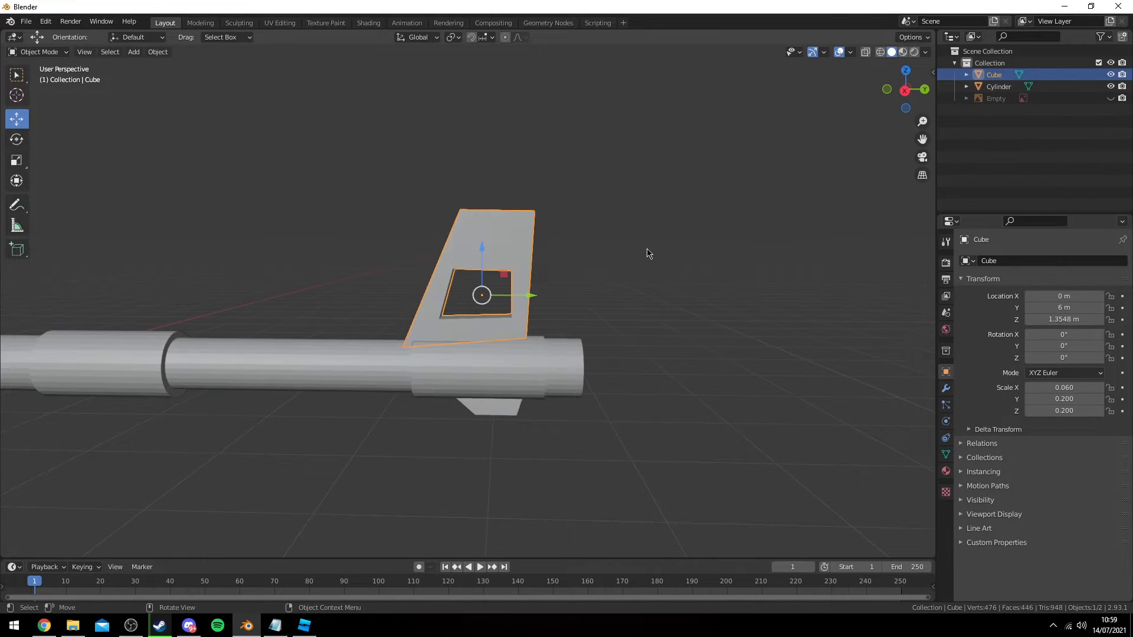
- Unhide the rifle reference image behind the front sight and barrel
scroll(643, 245, down, 2)
key(alt+h)
scroll(575, 281, up, 6)
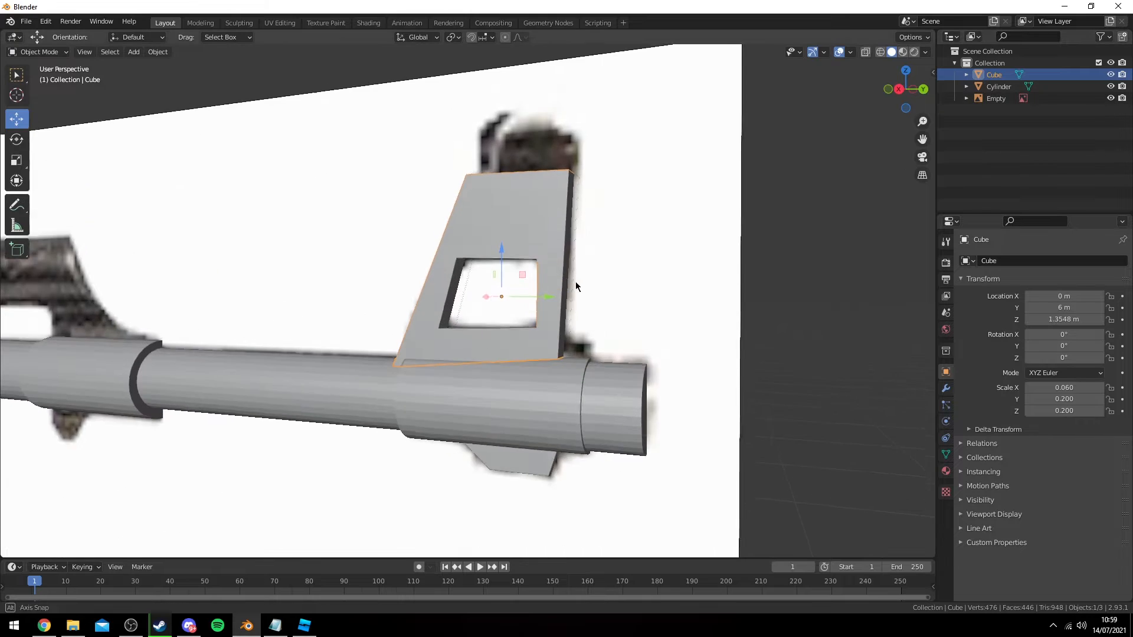
shift+middle_drag(602, 273, 581, 306)
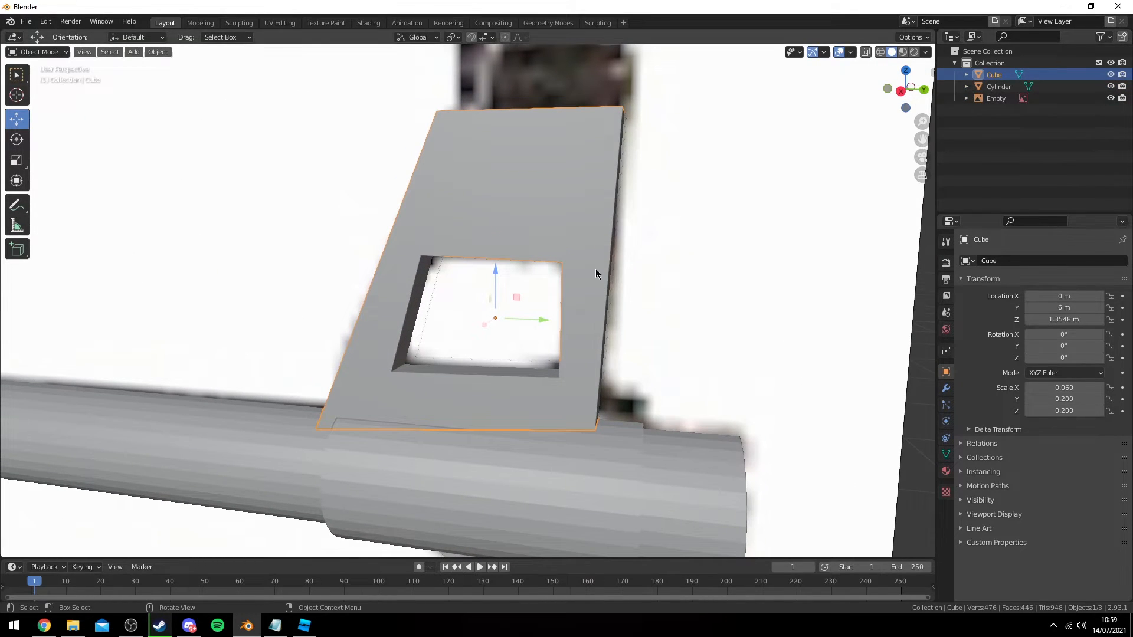
middle_drag(476, 324, 497, 314)
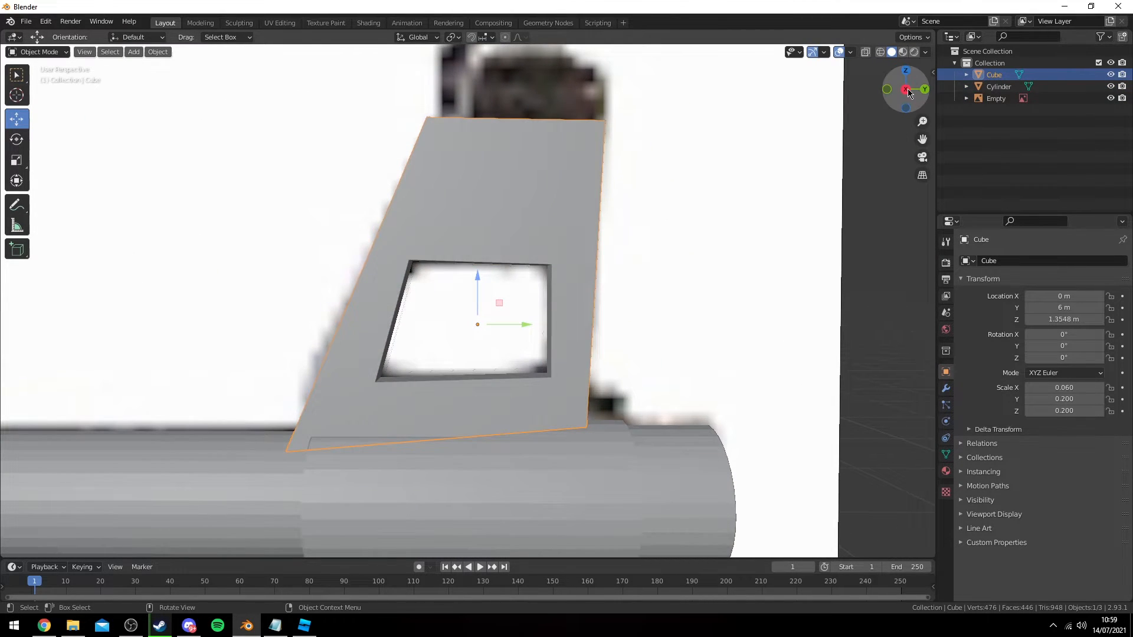
- Compare the front sight's window with the reference in right orthographic view, using material preview and wireframe shading
click(906, 90)
click(906, 90)
scroll(772, 211, down, 1)
key(z)
click(701, 357)
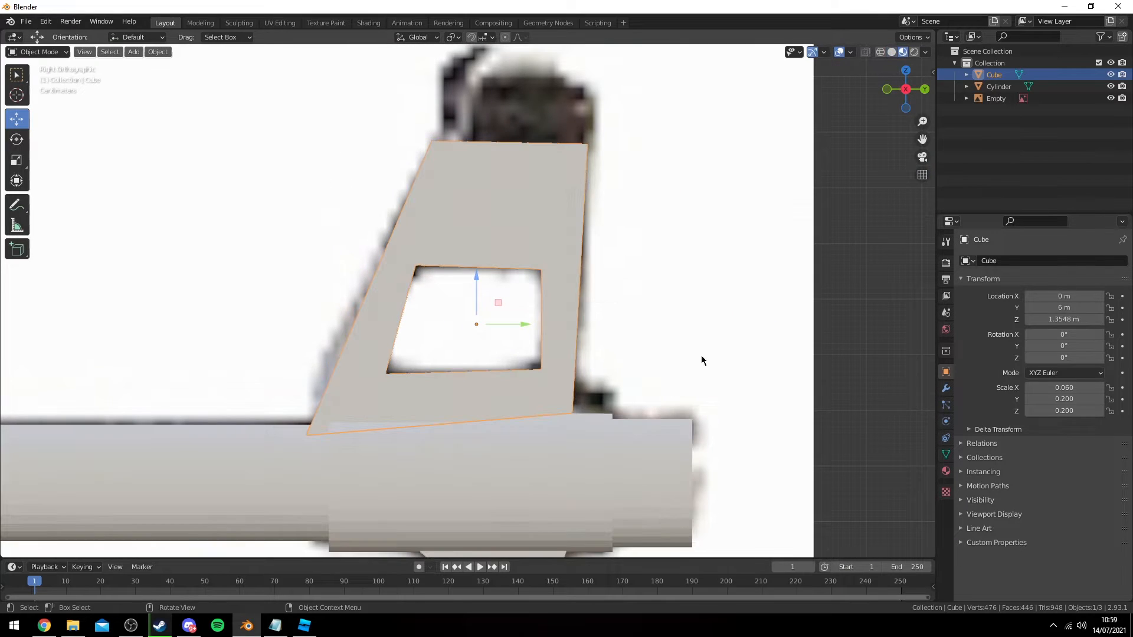
key(z)
click(431, 344)
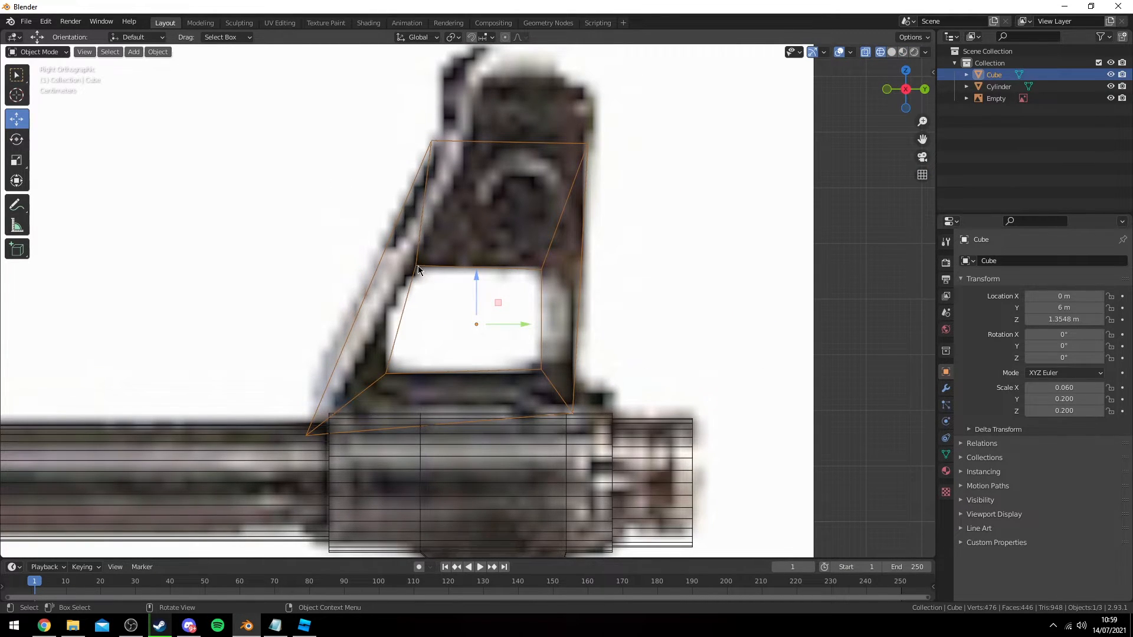
key(z)
click(653, 299)
- Bevel the four inner corner edges of the front sight's window with 2 segments and a width of about 0.126 m
middle_drag(527, 322, 387, 314)
key(Tab)
scroll(494, 320, up, 2)
shift+click(530, 338)
shift+click(464, 351)
middle_drag(465, 350, 558, 290)
shift+click(484, 278)
key(ctrl+b)
scroll(767, 312, up, 1)
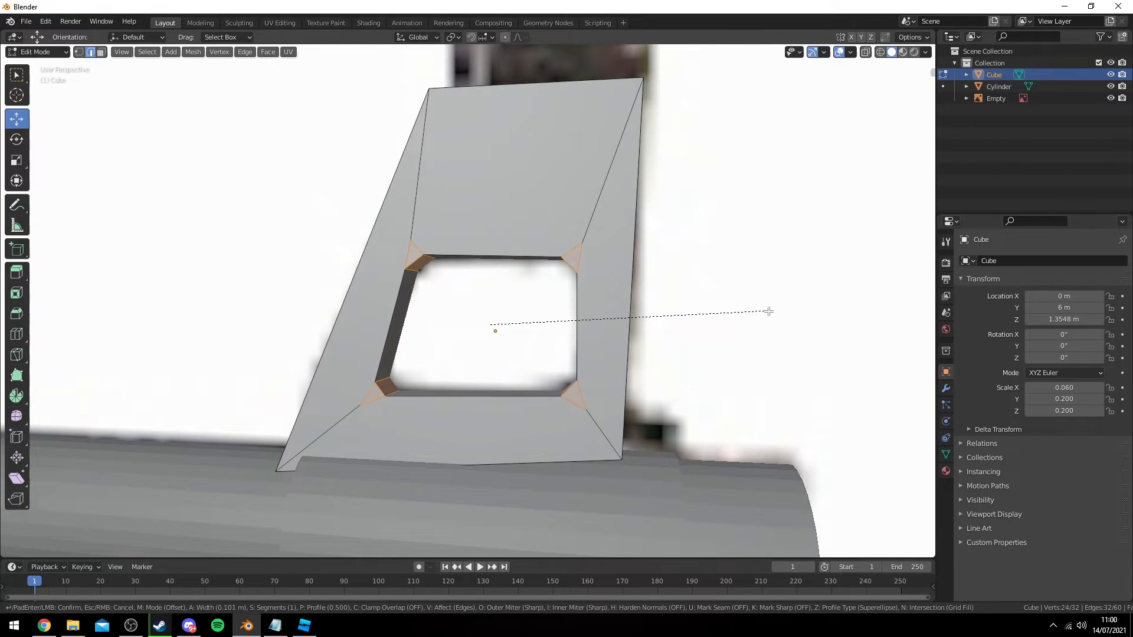
click(771, 312)
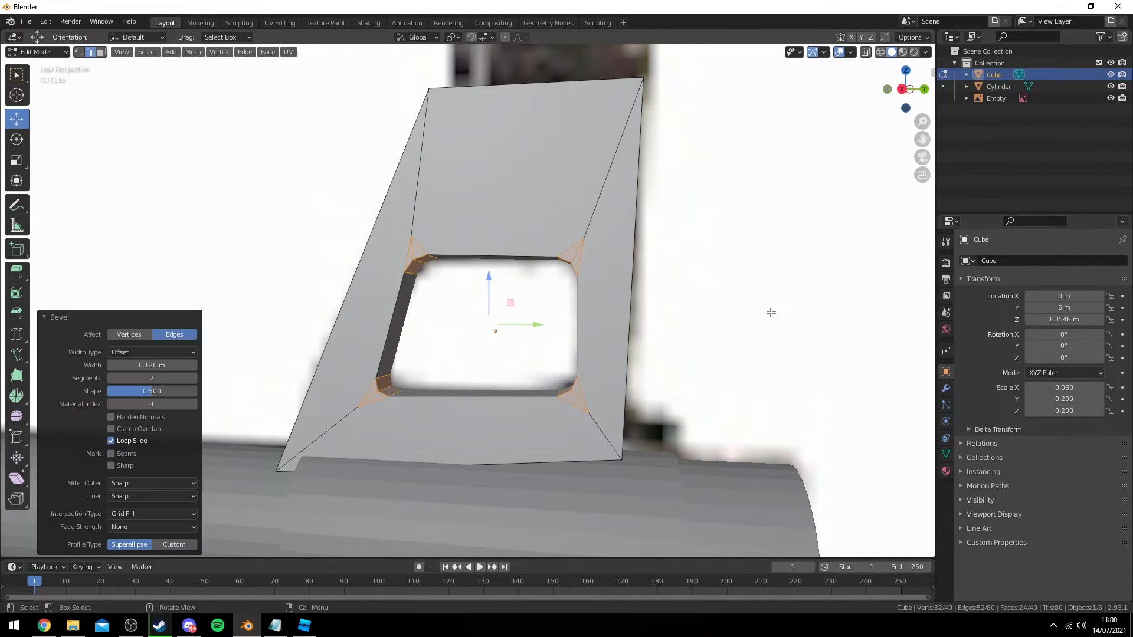
- Add a cube in right orthographic view, place it over the rifle's stock and scale it to about 0.377
key(KP_3)
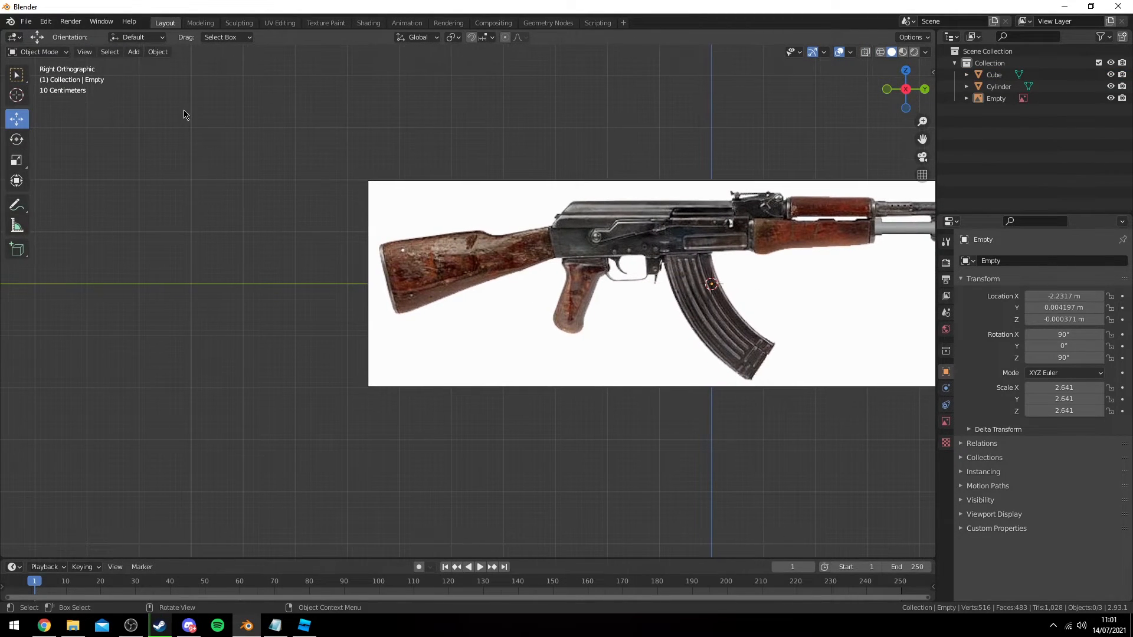
click(134, 53)
mouse_move(146, 64)
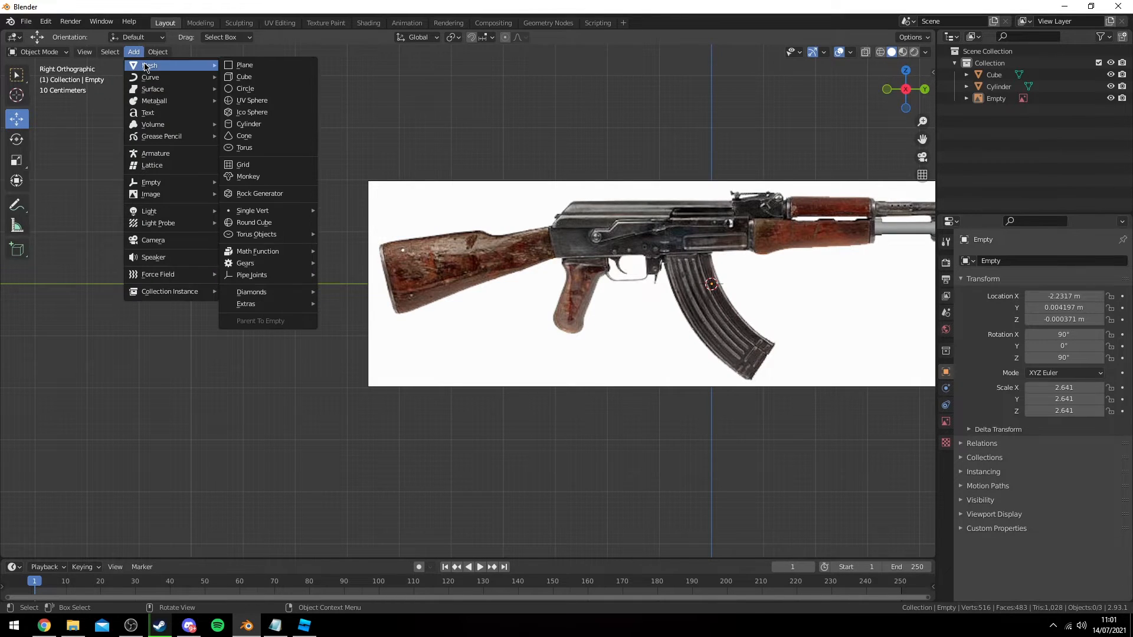
click(259, 75)
scroll(560, 289, up, 2)
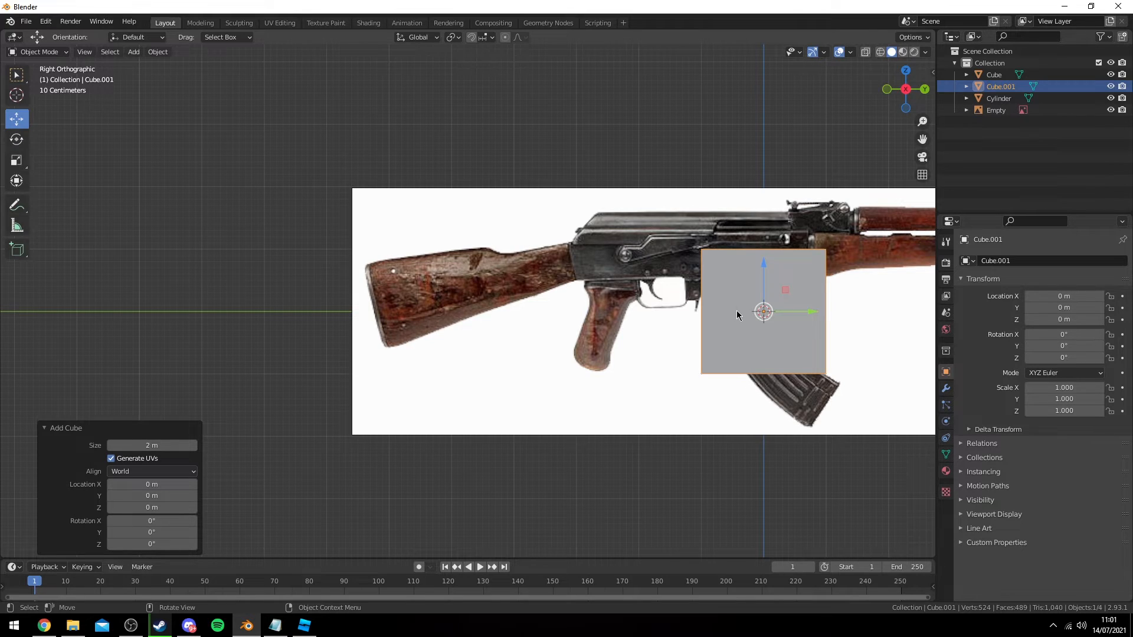
key(g)
click(436, 299)
key(s)
click(527, 283)
shift+middle_drag(530, 256, 542, 264)
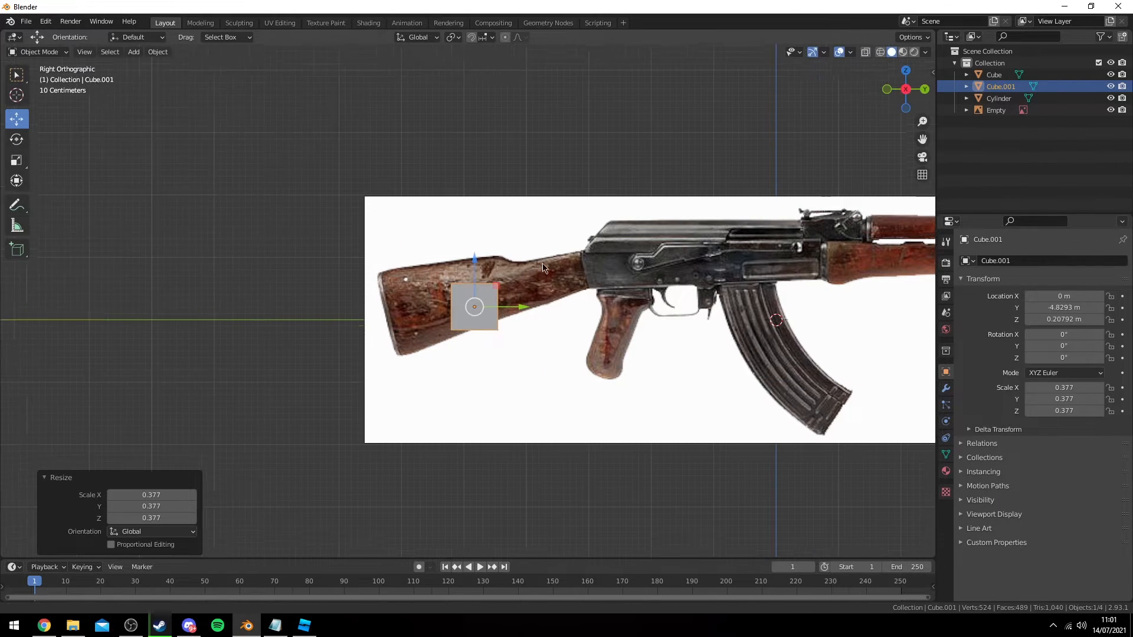
- Move the new cube's two rear corners onto the butt end of the stock in the reference
scroll(543, 267, up, 4)
key(Tab)
click(506, 358)
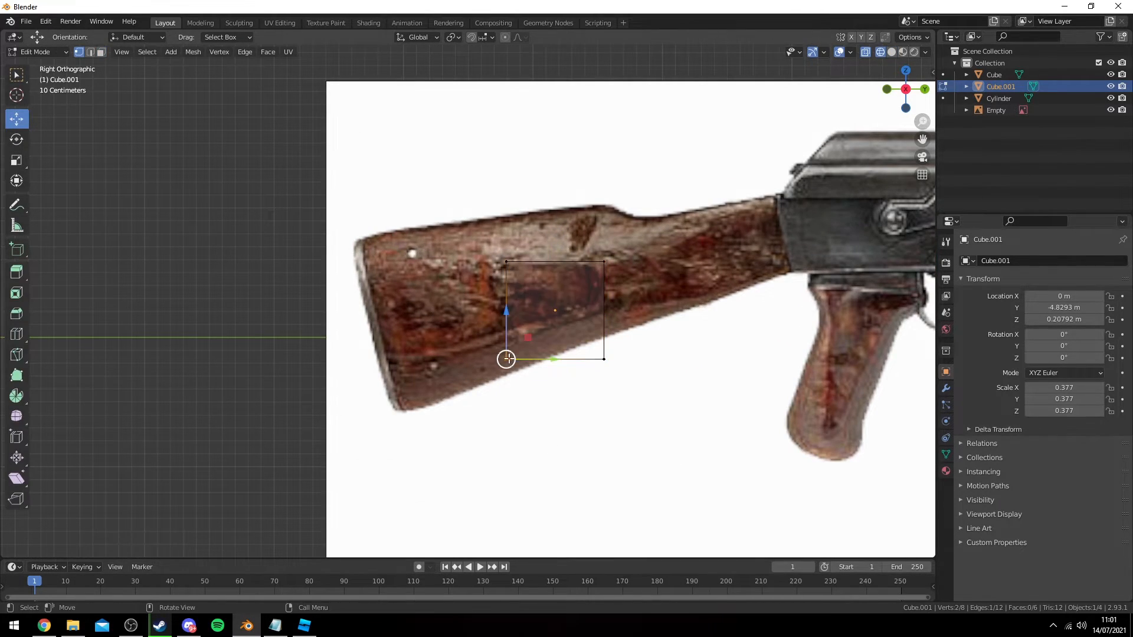
key(g)
click(451, 348)
click(505, 261)
key(g)
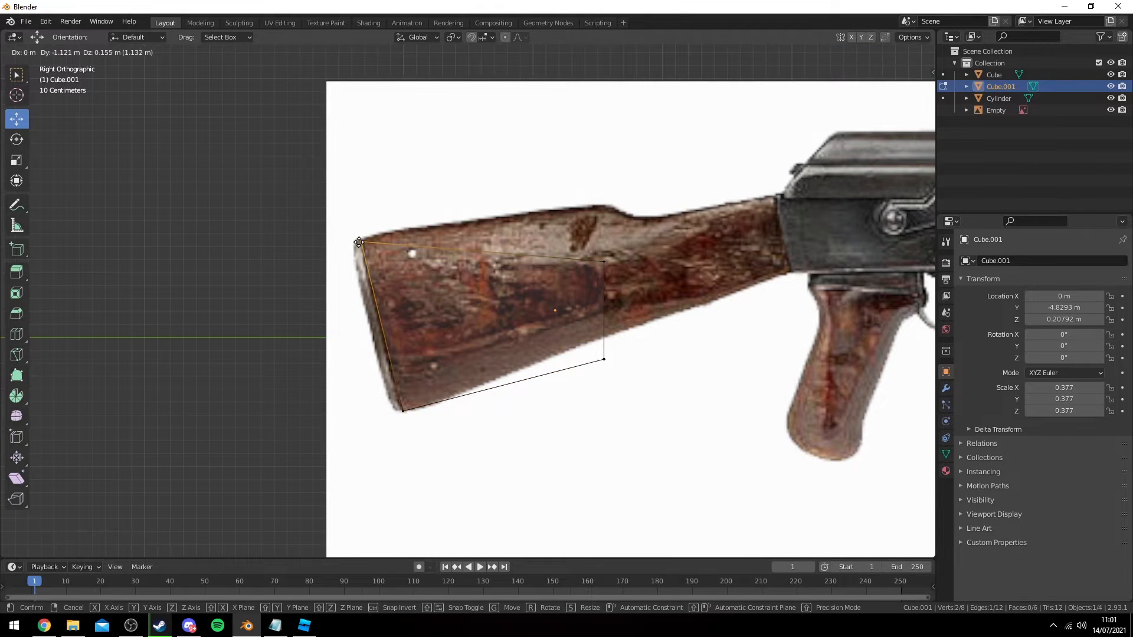
click(358, 240)
- Move the cube's two front corners onto the stock's upper and lower outlines, and return to solid shading in Object Mode
drag(619, 247, 590, 276)
key(g)
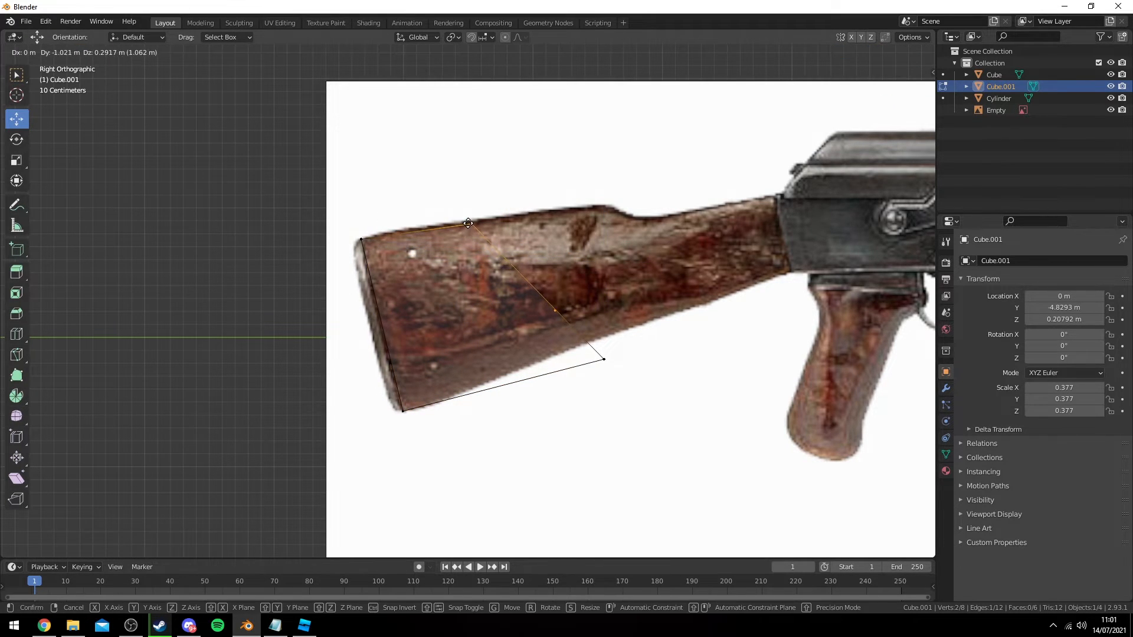
click(470, 226)
drag(621, 346, 573, 372)
key(g)
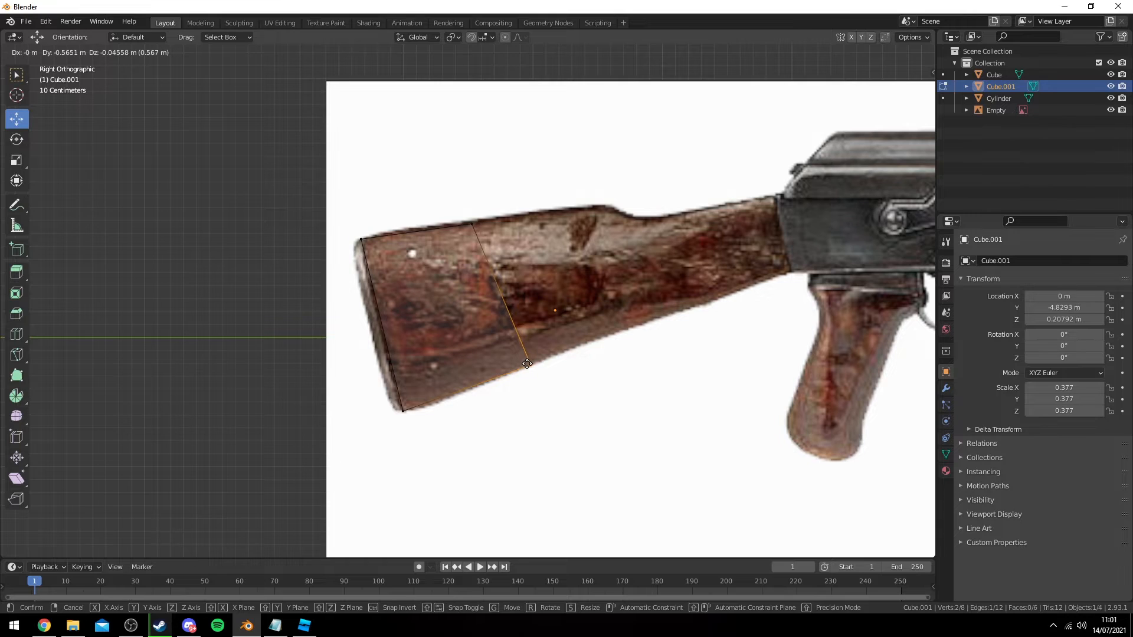
click(527, 364)
key(shift+z)
key(Tab)
- Add three evenly spaced loop cuts across the width of the stock block, running lengthwise along it
scroll(425, 274, down, 4)
middle_drag(436, 271, 564, 284)
key(Tab)
middle_drag(490, 268, 460, 282)
click(494, 272)
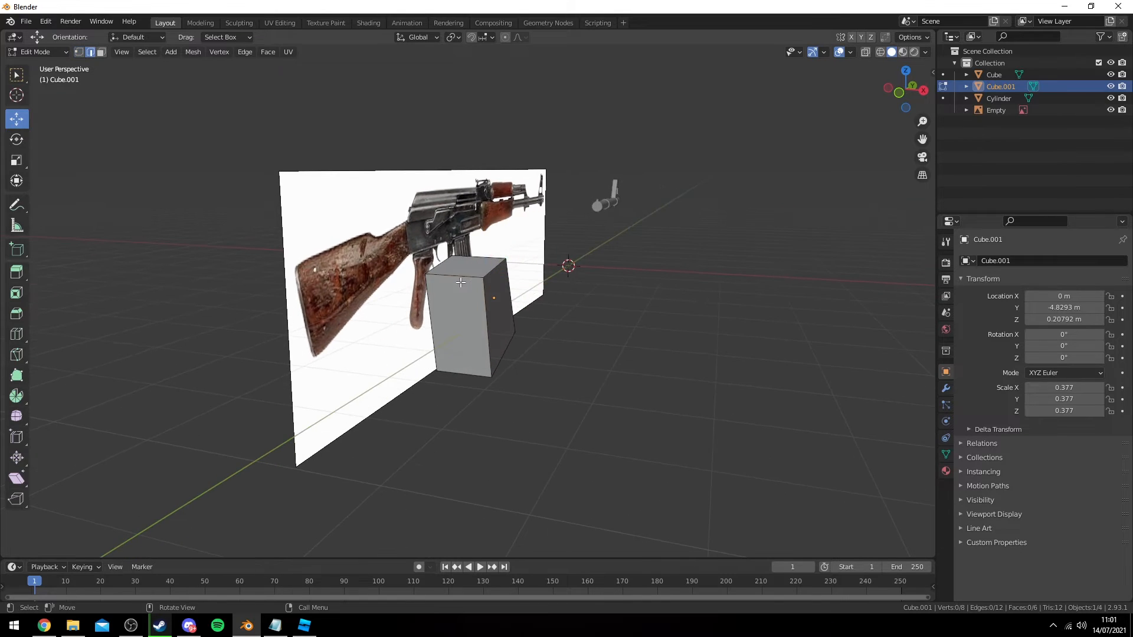
middle_drag(483, 333, 483, 362)
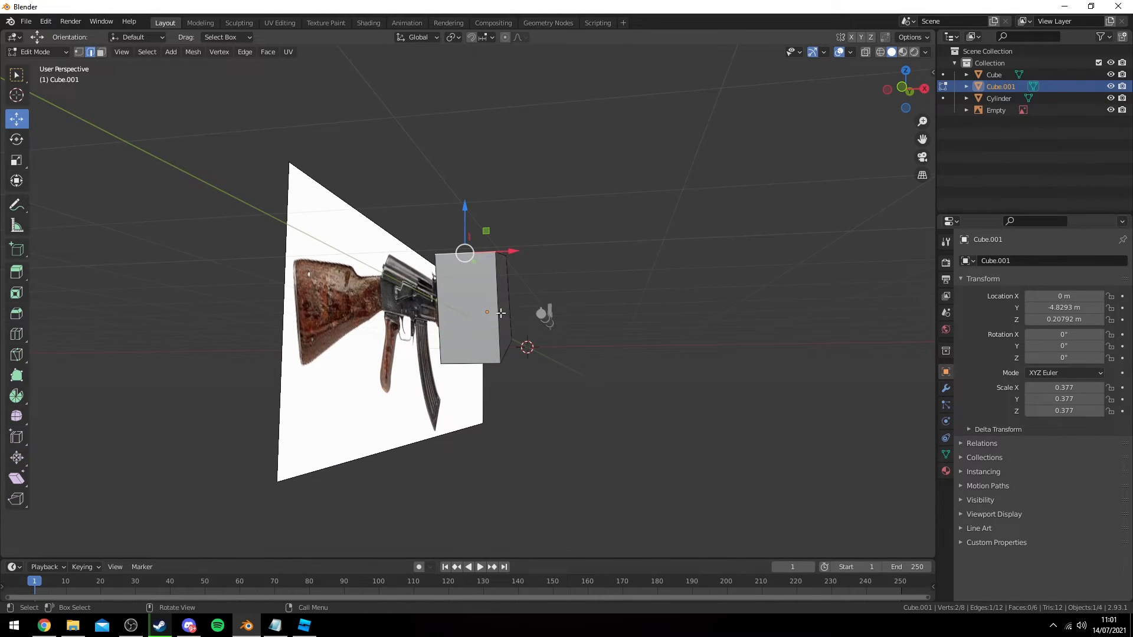
middle_drag(501, 313, 516, 266)
scroll(525, 226, up, 3)
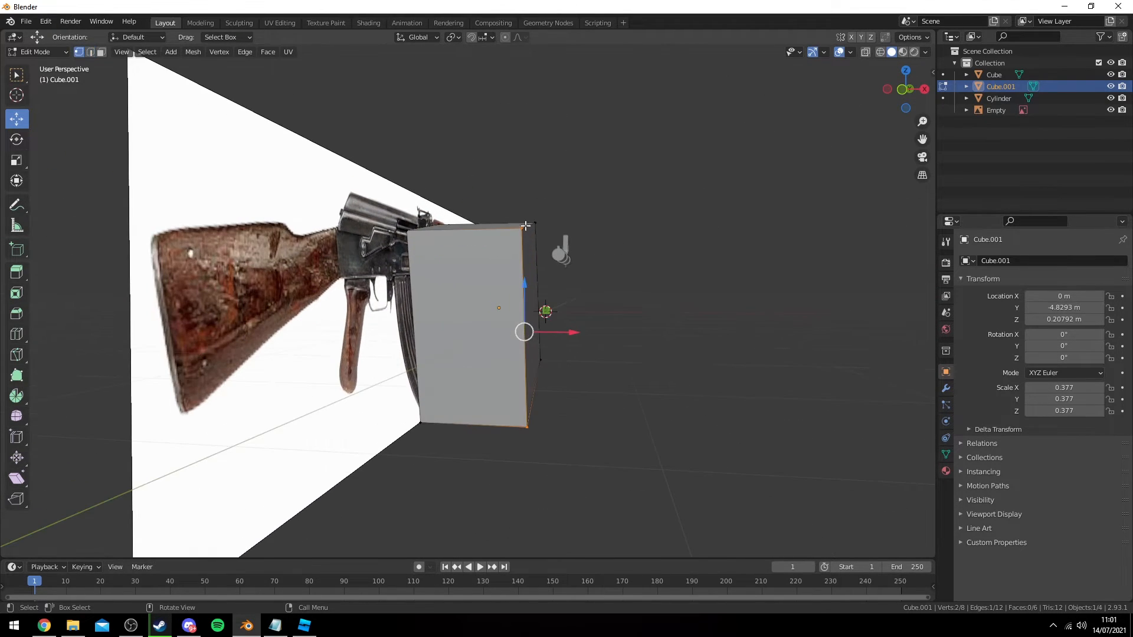
middle_drag(515, 224, 487, 226)
key(ctrl+r)
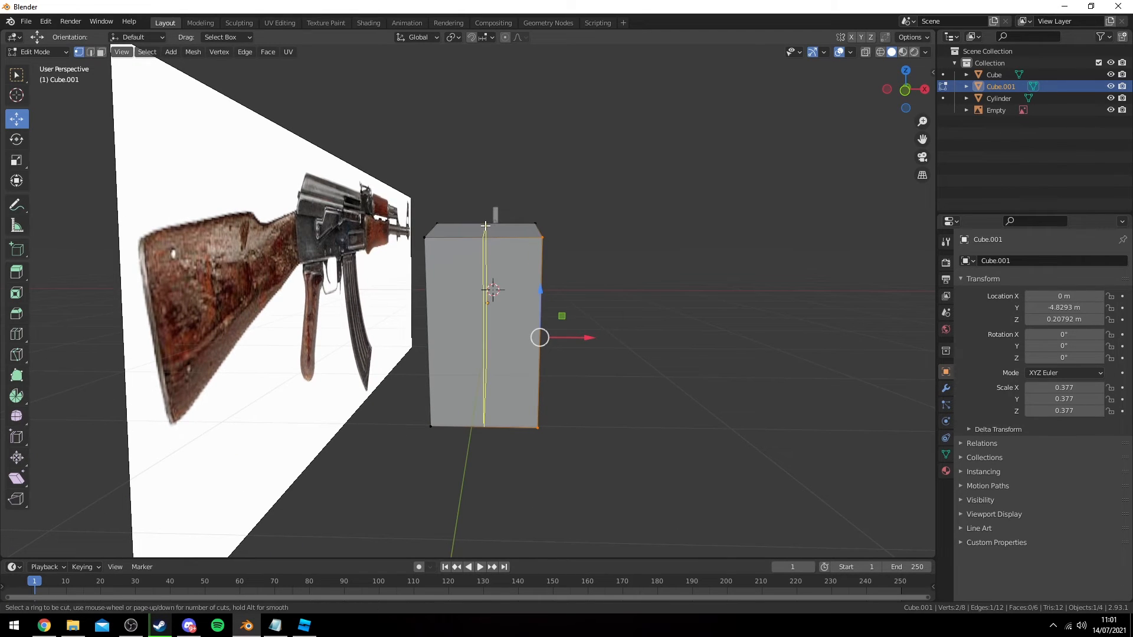
scroll(485, 226, up, 2)
click(485, 226)
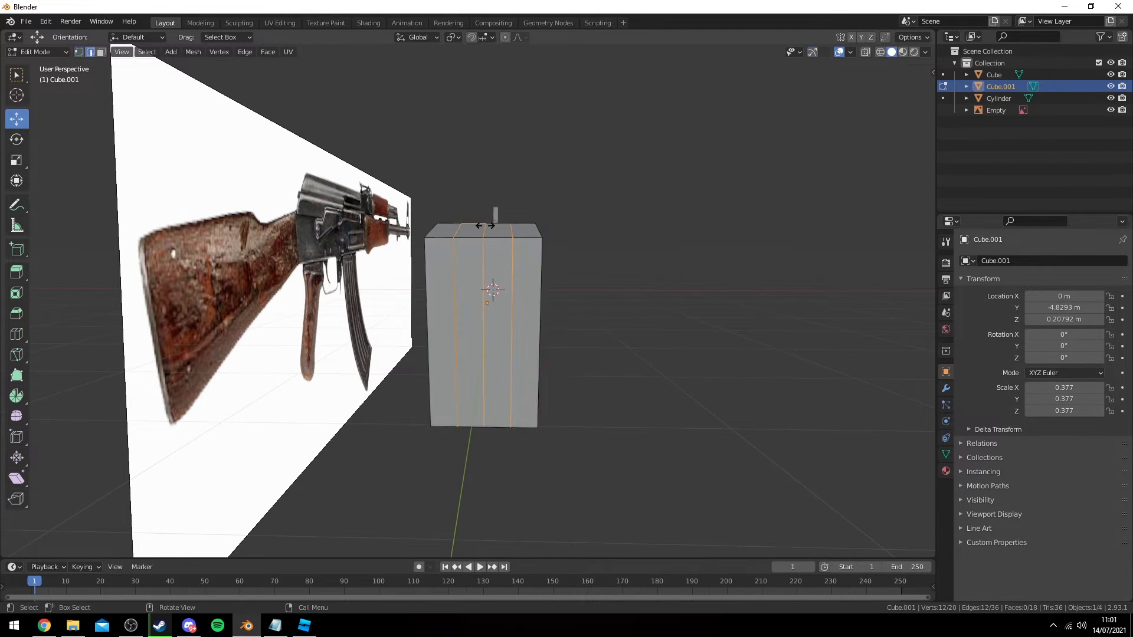
click(485, 226)
- Scale the stock block's middle edge loop along Z to raise a rounded ridge
middle_drag(505, 220, 470, 243)
key(Tab)
key(Tab)
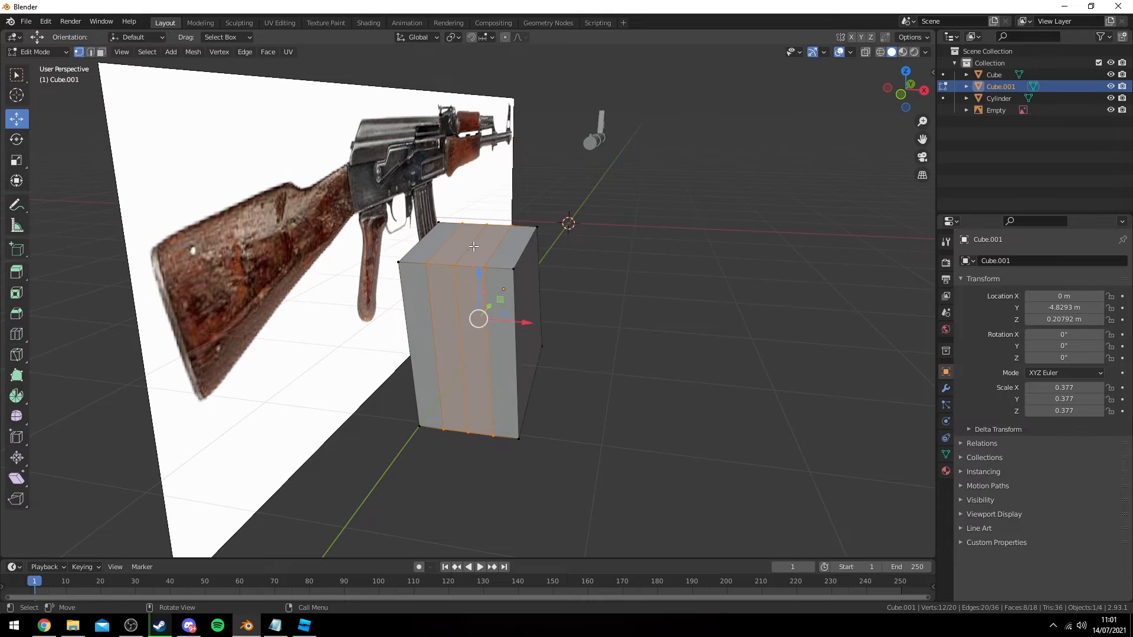
key(2)
alt+click(472, 245)
key(alt+s)
middle_drag(592, 258, 554, 231)
right_click(613, 213)
key(s)
key(z)
click(556, 211)
- Select the two loops beside the middle one, scale them along Z to round the profile, and return to Object Mode
alt+click(510, 241)
alt+shift+click(463, 238)
key(s)
key(z)
middle_drag(628, 242, 529, 238)
click(637, 212)
key(Tab)
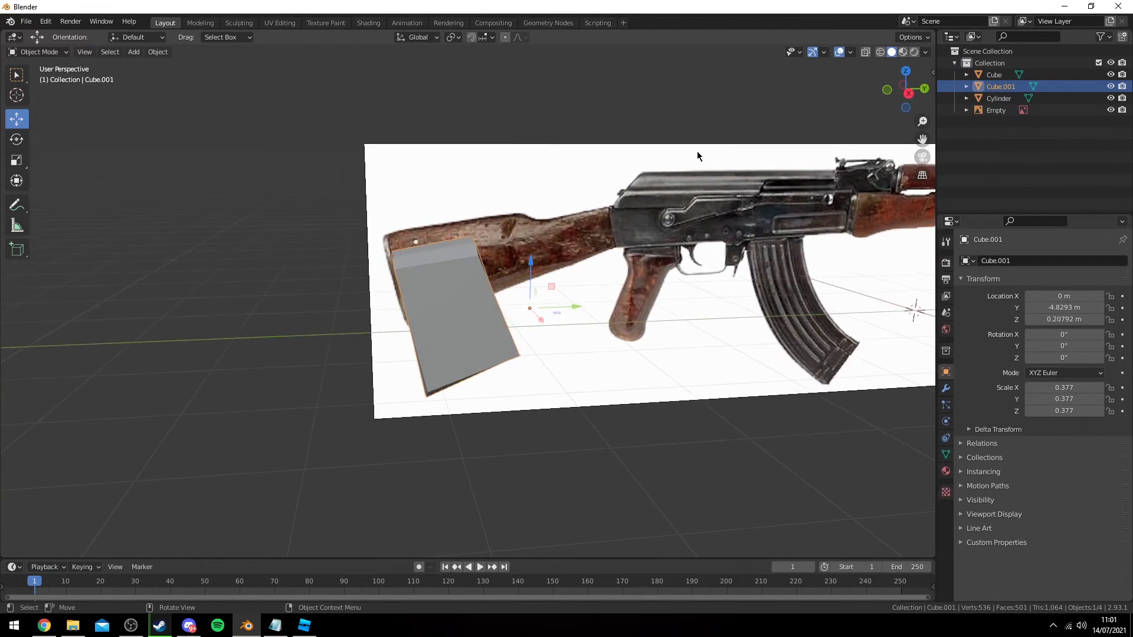
- In right wireframe view, move the stock block's upper vertices onto the stock's upper outline
click(910, 94)
scroll(590, 223, up, 1)
key(Tab)
key(shift+z)
key(1)
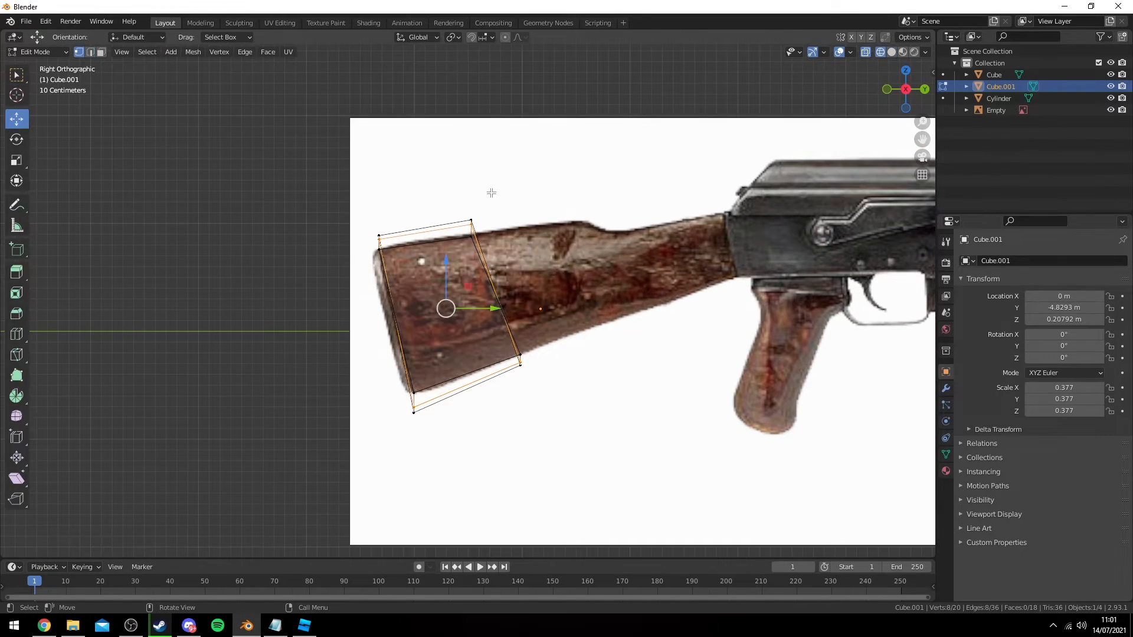
drag(491, 193, 368, 260)
key(g)
click(413, 251)
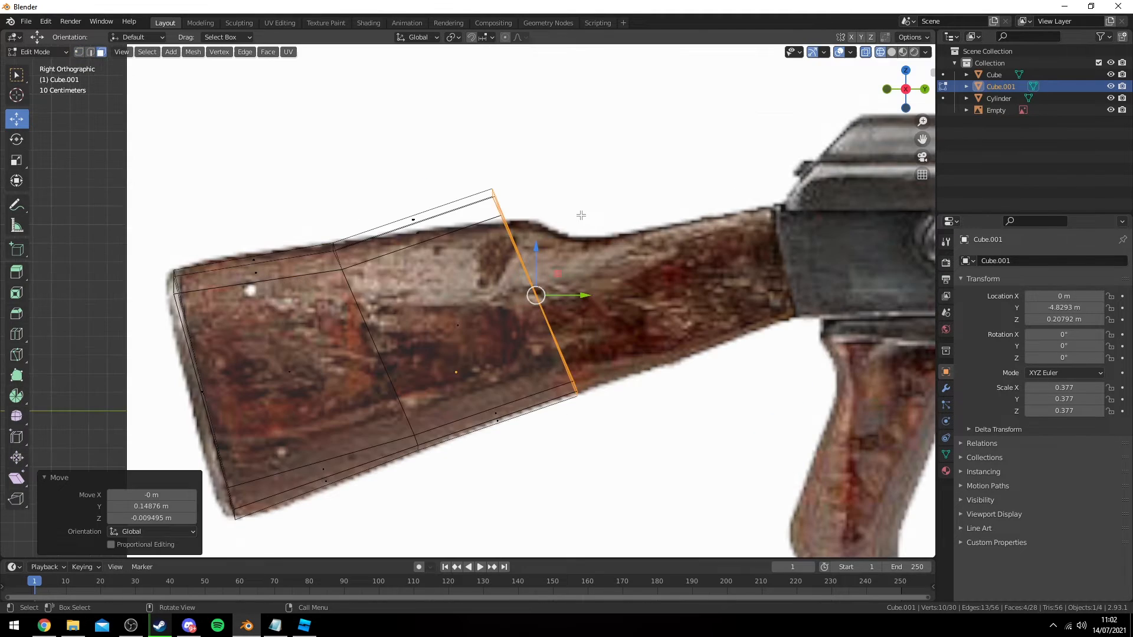
- Fit the upper vertices of the stock's front end to the outline, and extrude the end face toward the receiver
key(1)
drag(557, 147, 510, 236)
key(3)
drag(587, 287, 615, 308)
key(e)
right_click(582, 303)
key(Tab)
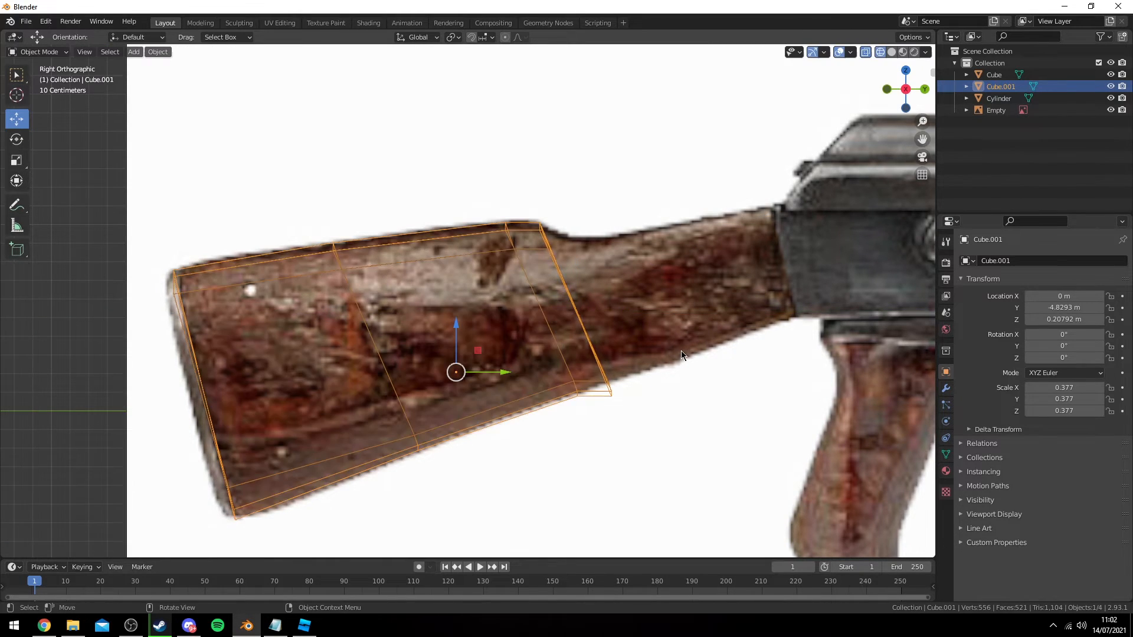
- Raise the lower vertices of the stock's front end onto the underside outline, and extrude the end face another segment
key(Tab)
key(1)
drag(659, 357, 585, 409)
drag(610, 365, 613, 352)
key(3)
drag(617, 267, 644, 303)
key(e)
right_click(577, 306)
key(Tab)
key(Tab)
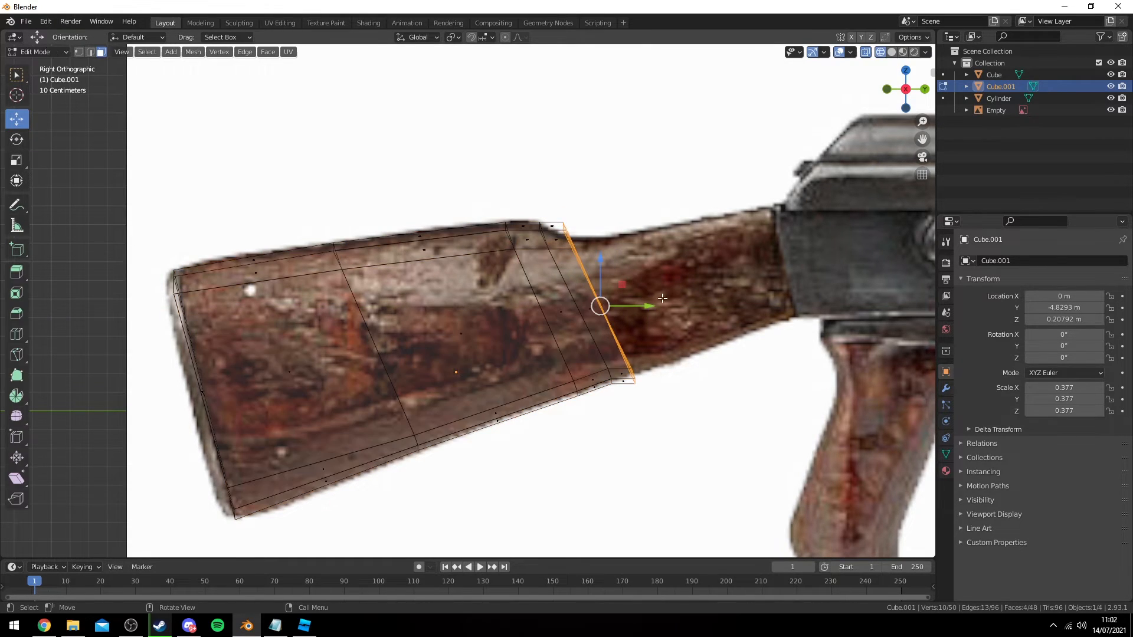
- Fit the newest segment's lower and upper vertices to the narrowing stock outline, and return to Object Mode
key(1)
drag(672, 356, 620, 397)
drag(634, 340, 634, 330)
mouse_move(584, 203)
mouse_down()
mouse_move(560, 267)
mouse_move(571, 212)
mouse_up()
key(Tab)
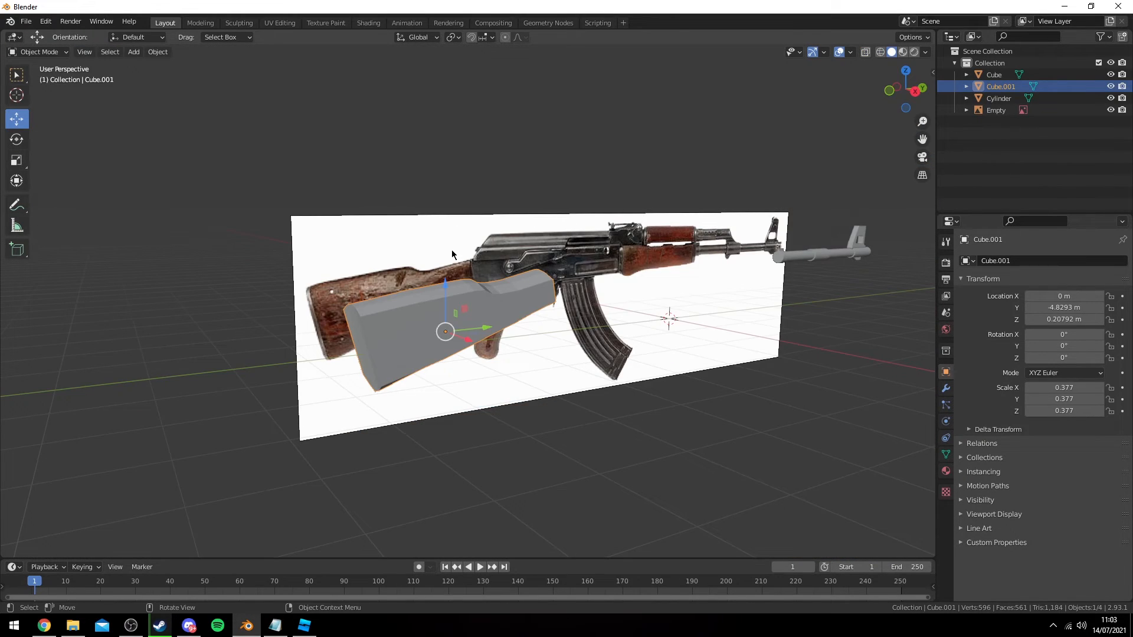
- Thin the stock by scaling it along the global X axis by about 0.32, and deselect it
scroll(452, 254, up, 4)
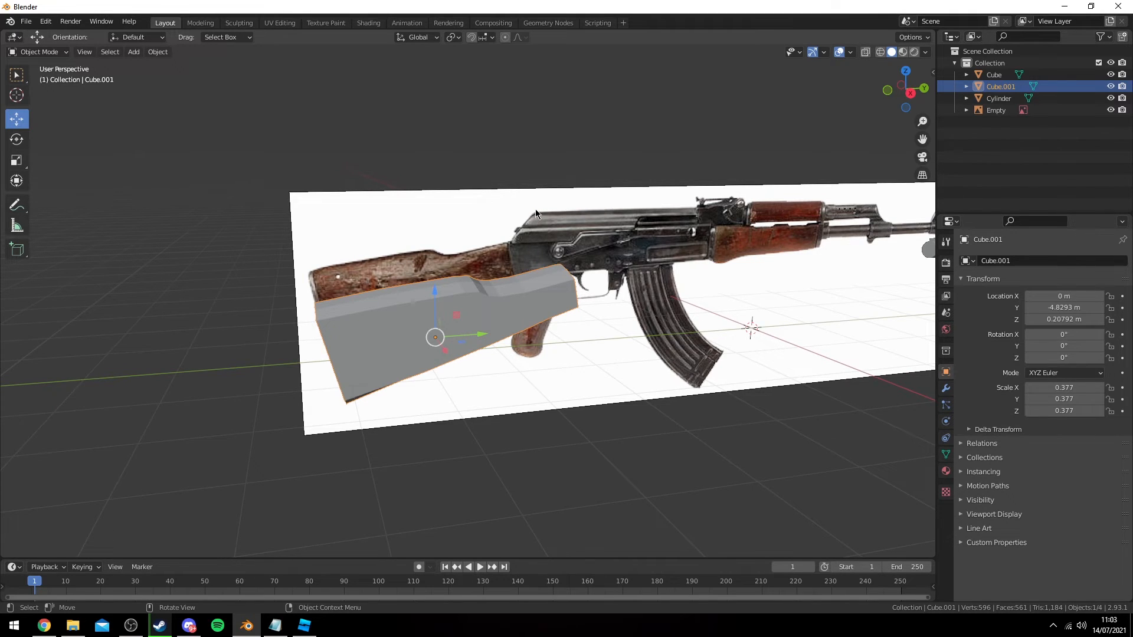
mouse_move(536, 209)
middle_down()
mouse_move(602, 220)
mouse_move(554, 238)
mouse_move(485, 233)
mouse_move(498, 168)
mouse_move(554, 217)
middle_up()
middle_drag(572, 284, 337, 246)
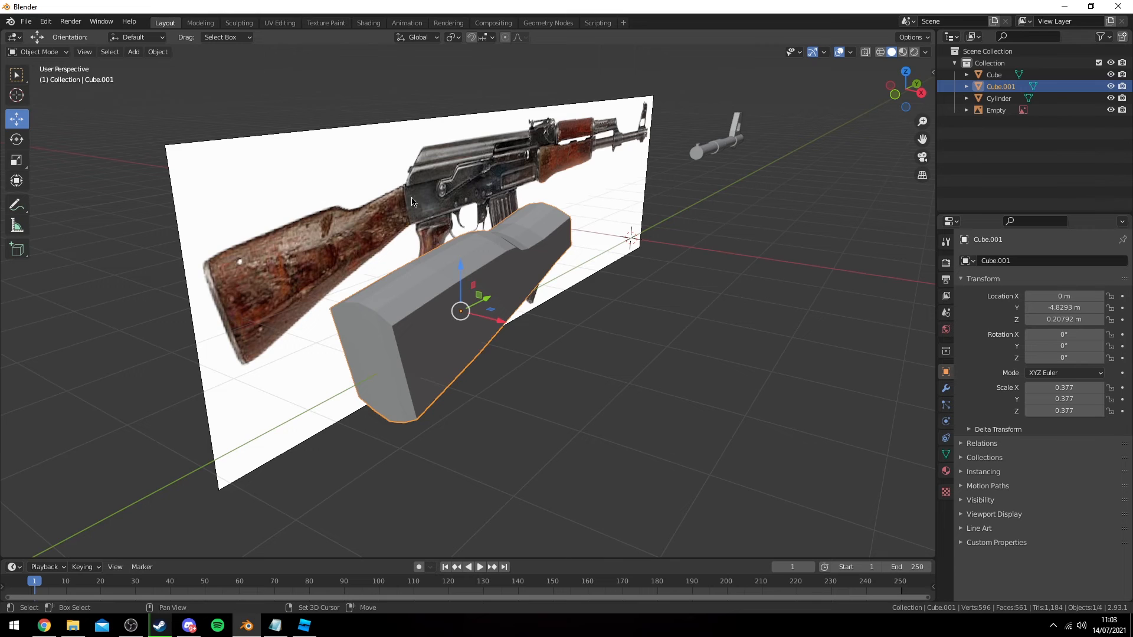
middle_drag(411, 203, 606, 250)
key(s)
key(x)
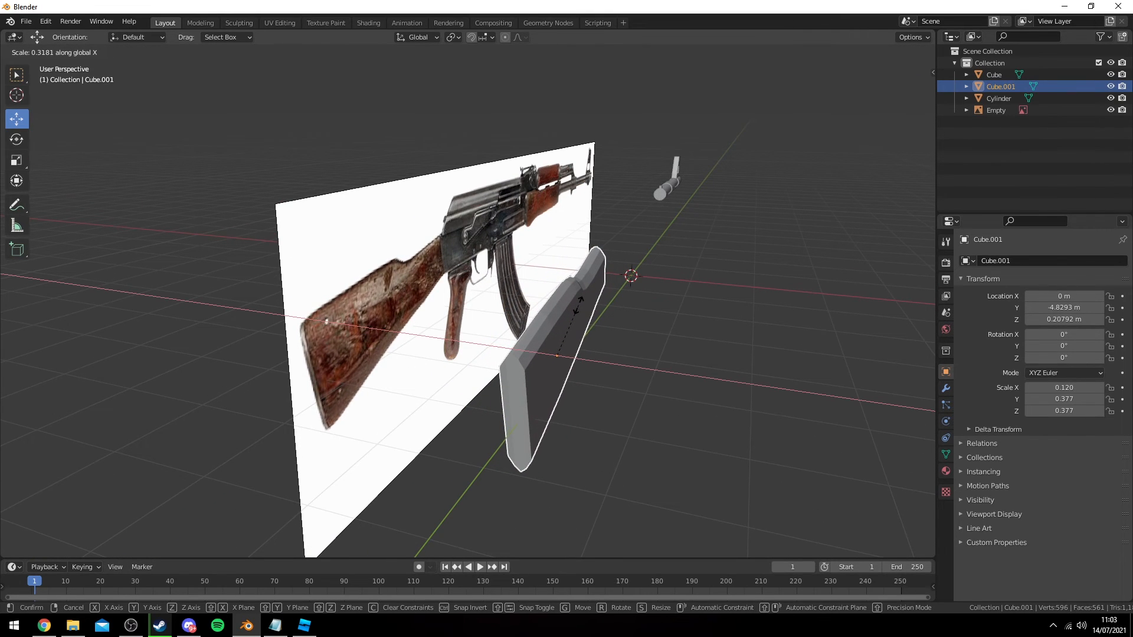
click(578, 305)
middle_drag(637, 268, 589, 227)
click(588, 227)
- Examine how the stock, barrel and front sight line up with the rifle reference image in right orthographic view
key(KP_3)
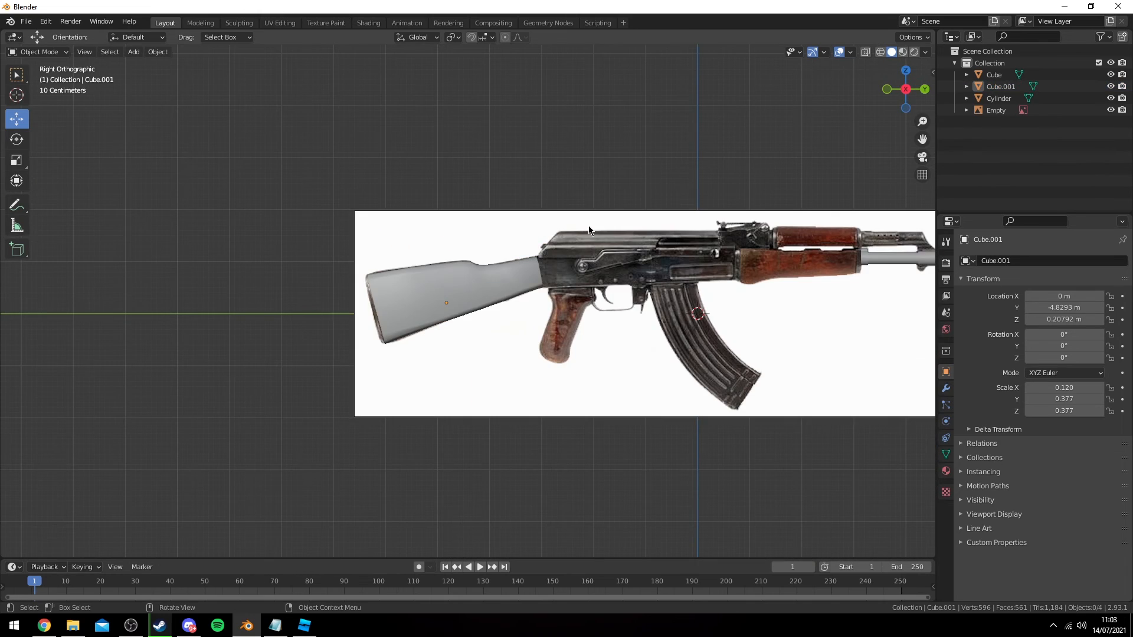
shift+middle_drag(776, 260, 516, 263)
shift+middle_drag(651, 242, 728, 249)
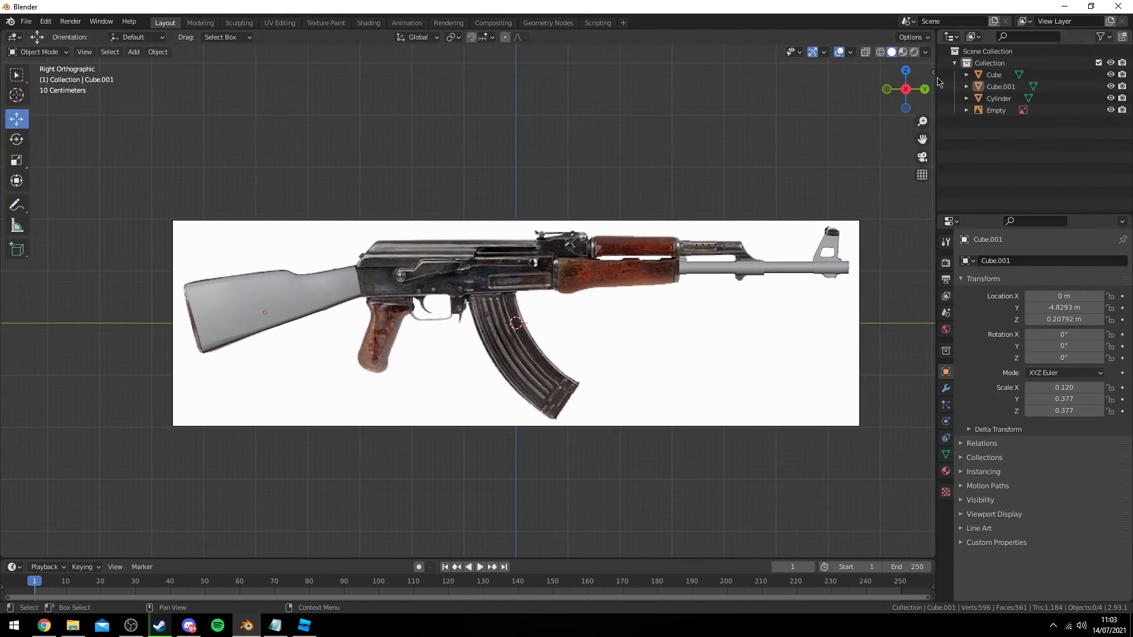
shift+middle_drag(750, 183, 829, 175)
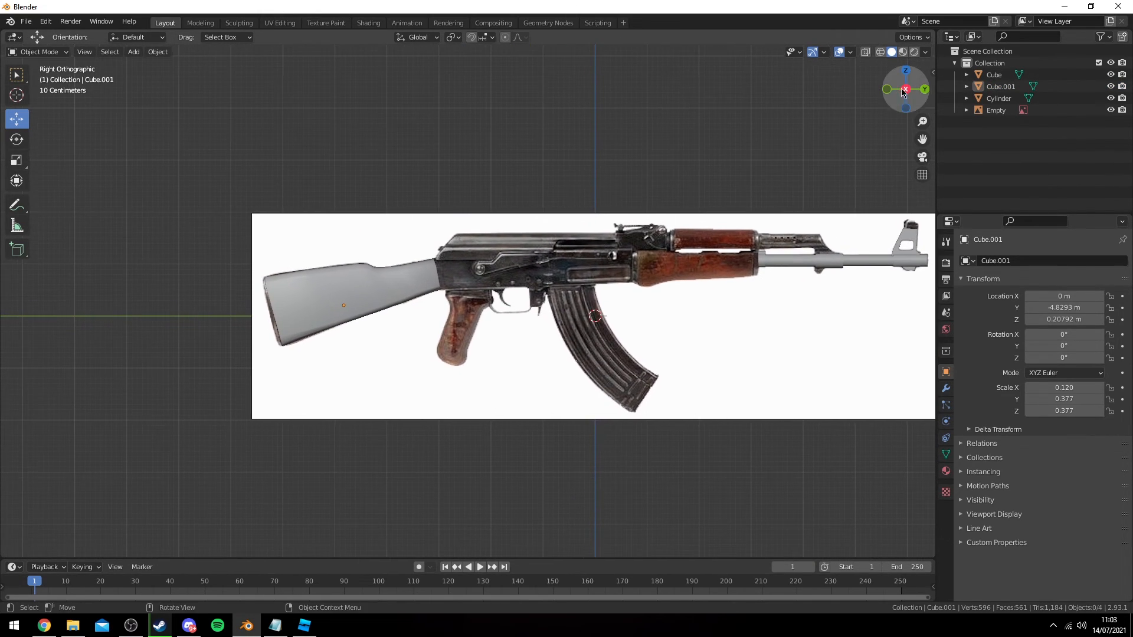
shift+middle_drag(759, 193, 696, 195)
scroll(563, 232, down, 2)
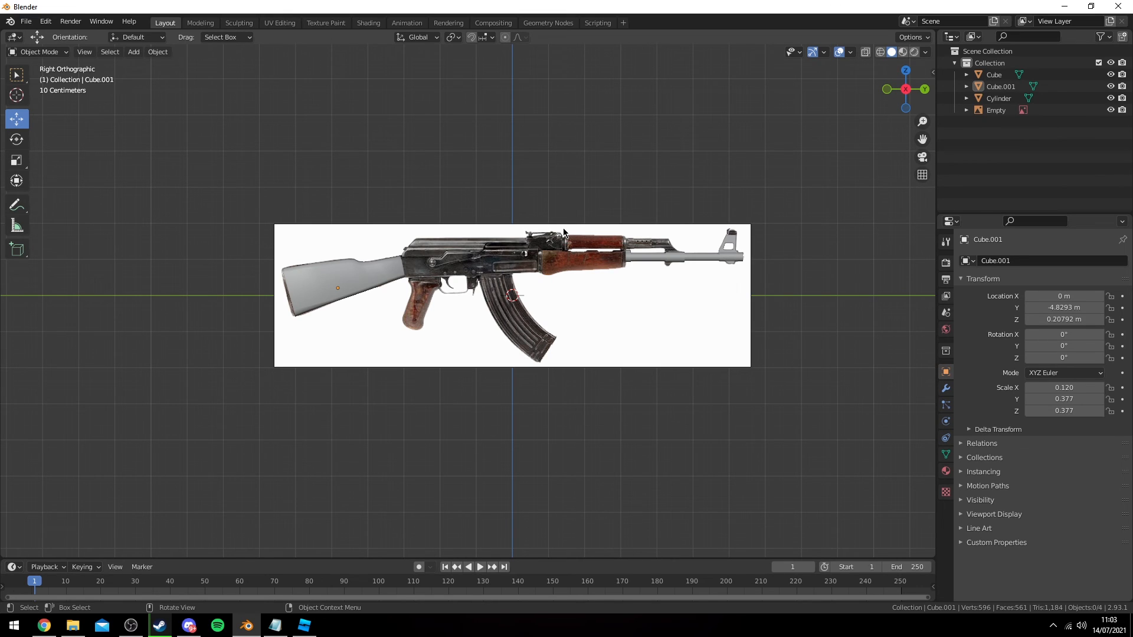
shift+middle_drag(389, 251, 467, 249)
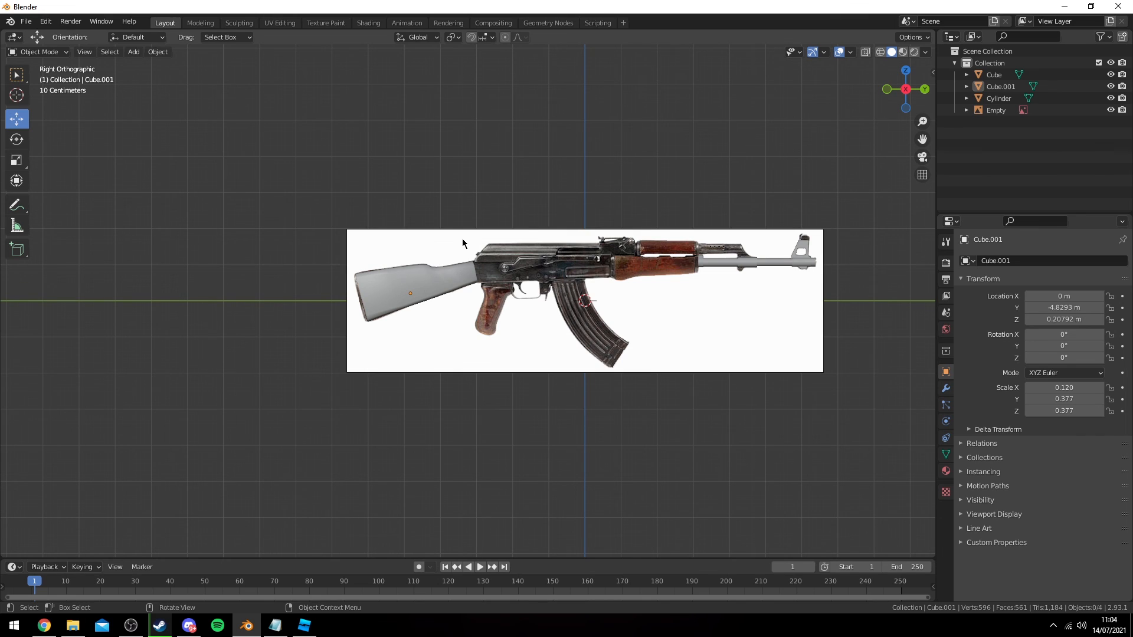
shift+middle_drag(480, 220, 460, 230)
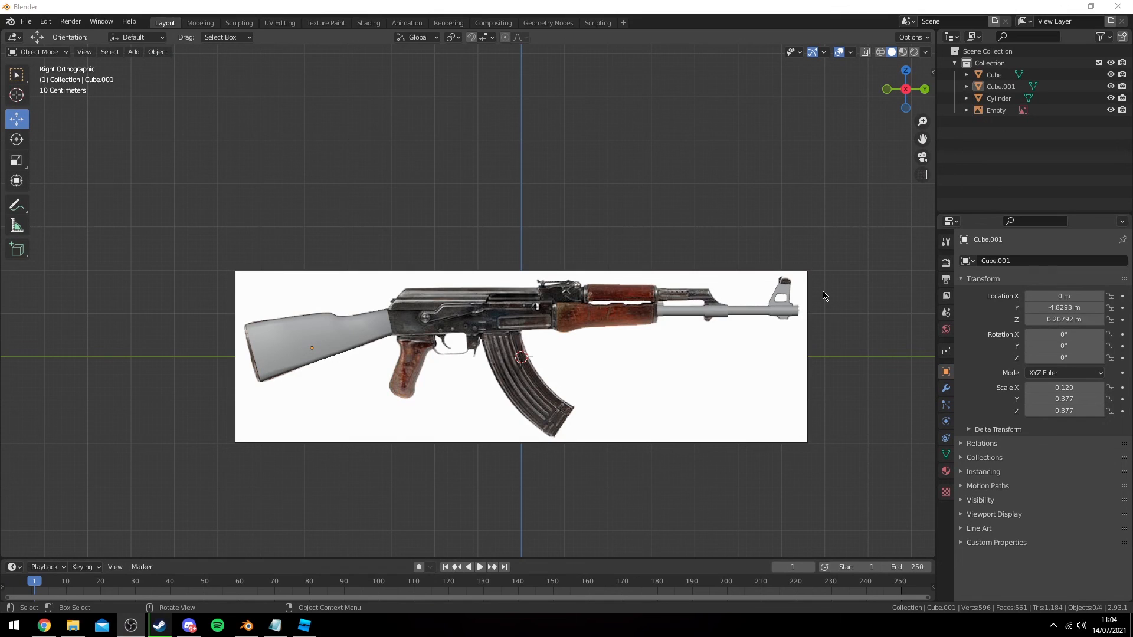